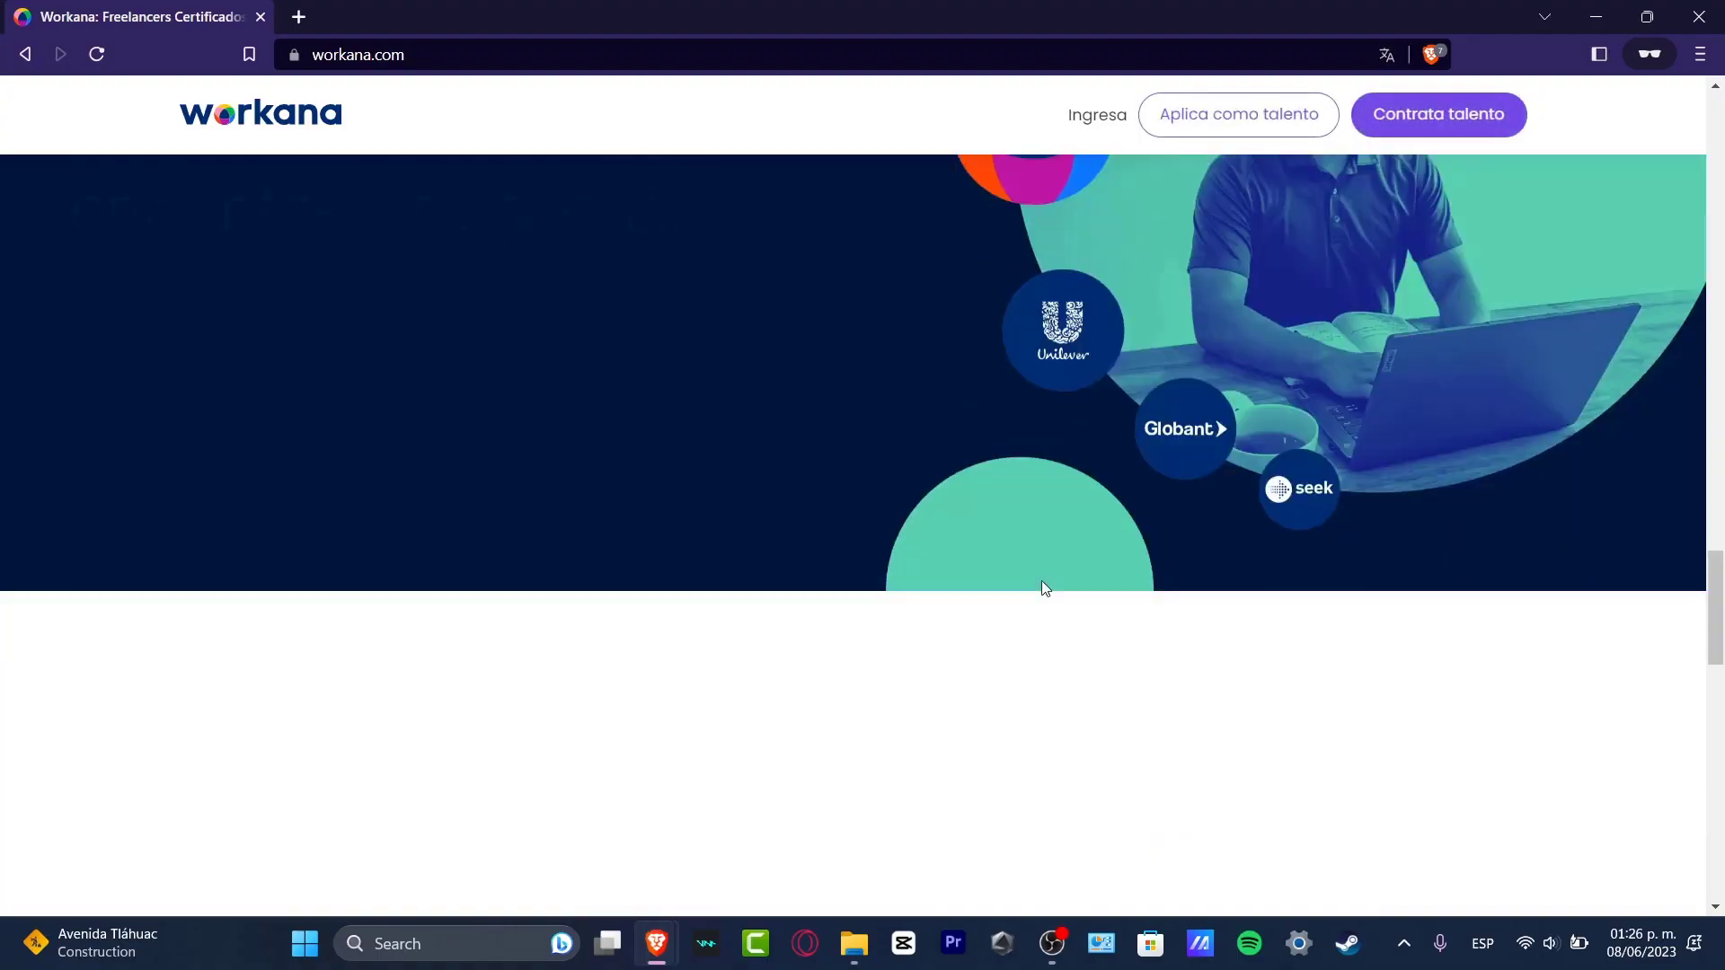
Step: Switch the Workana site language from Español to English using the footer dropdown
scroll(1042, 580, "down", 10)
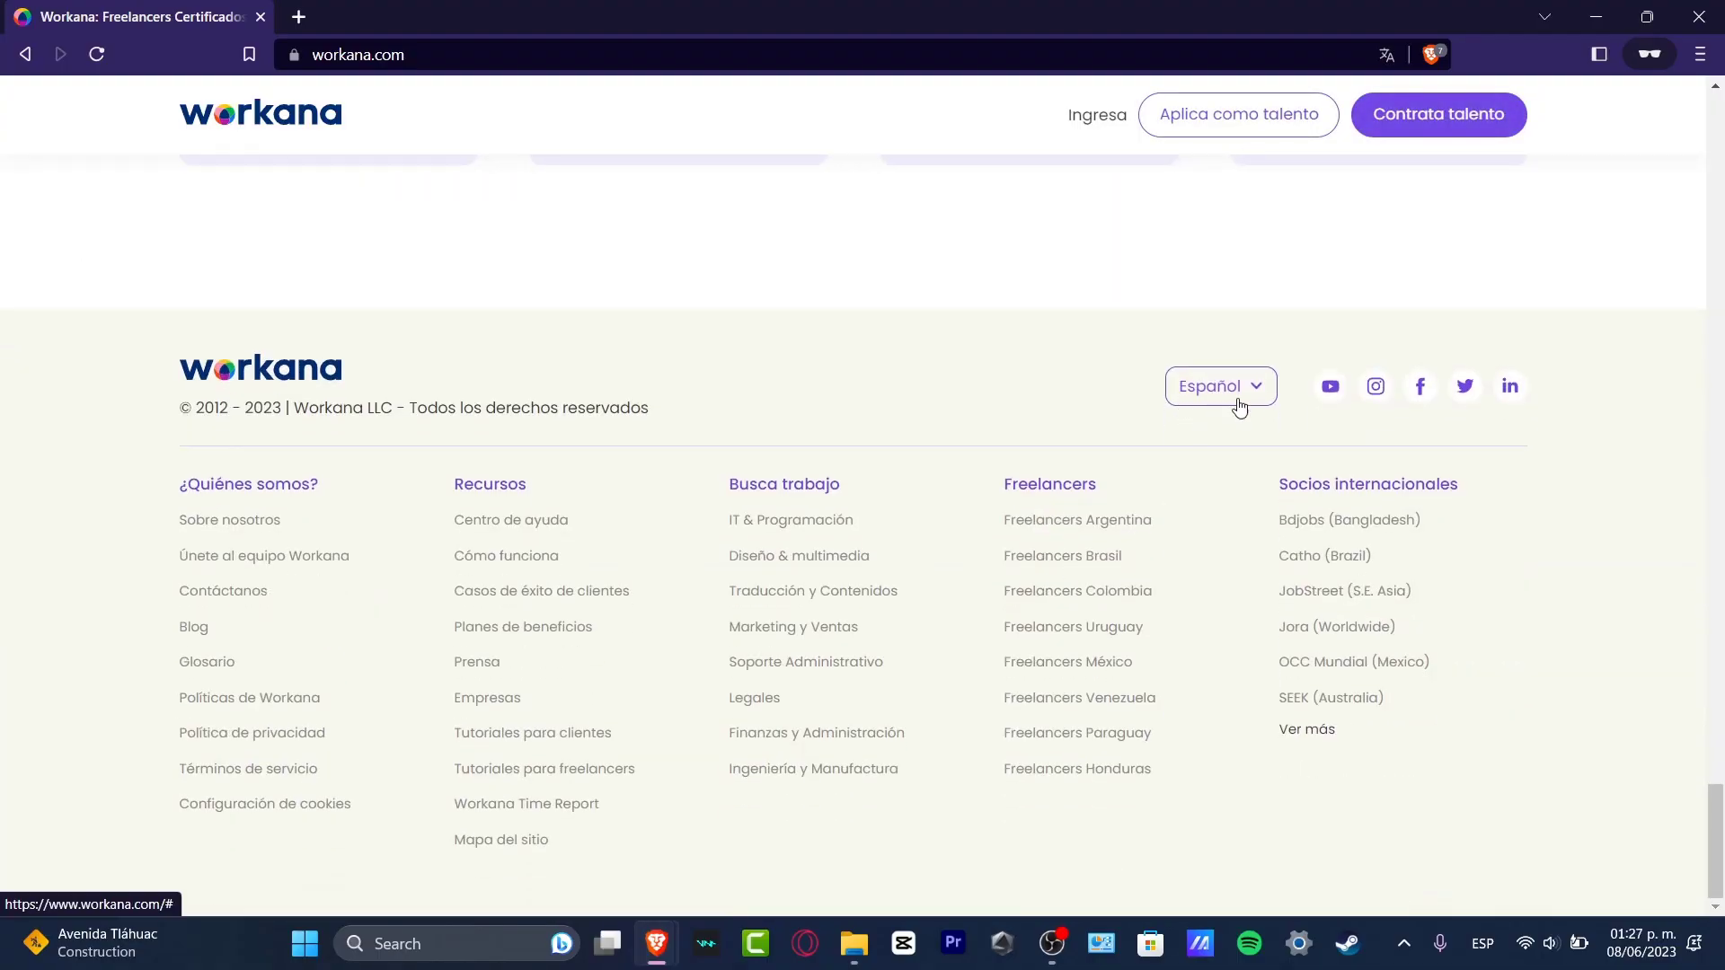
left_click(1238, 402)
left_click(1253, 429)
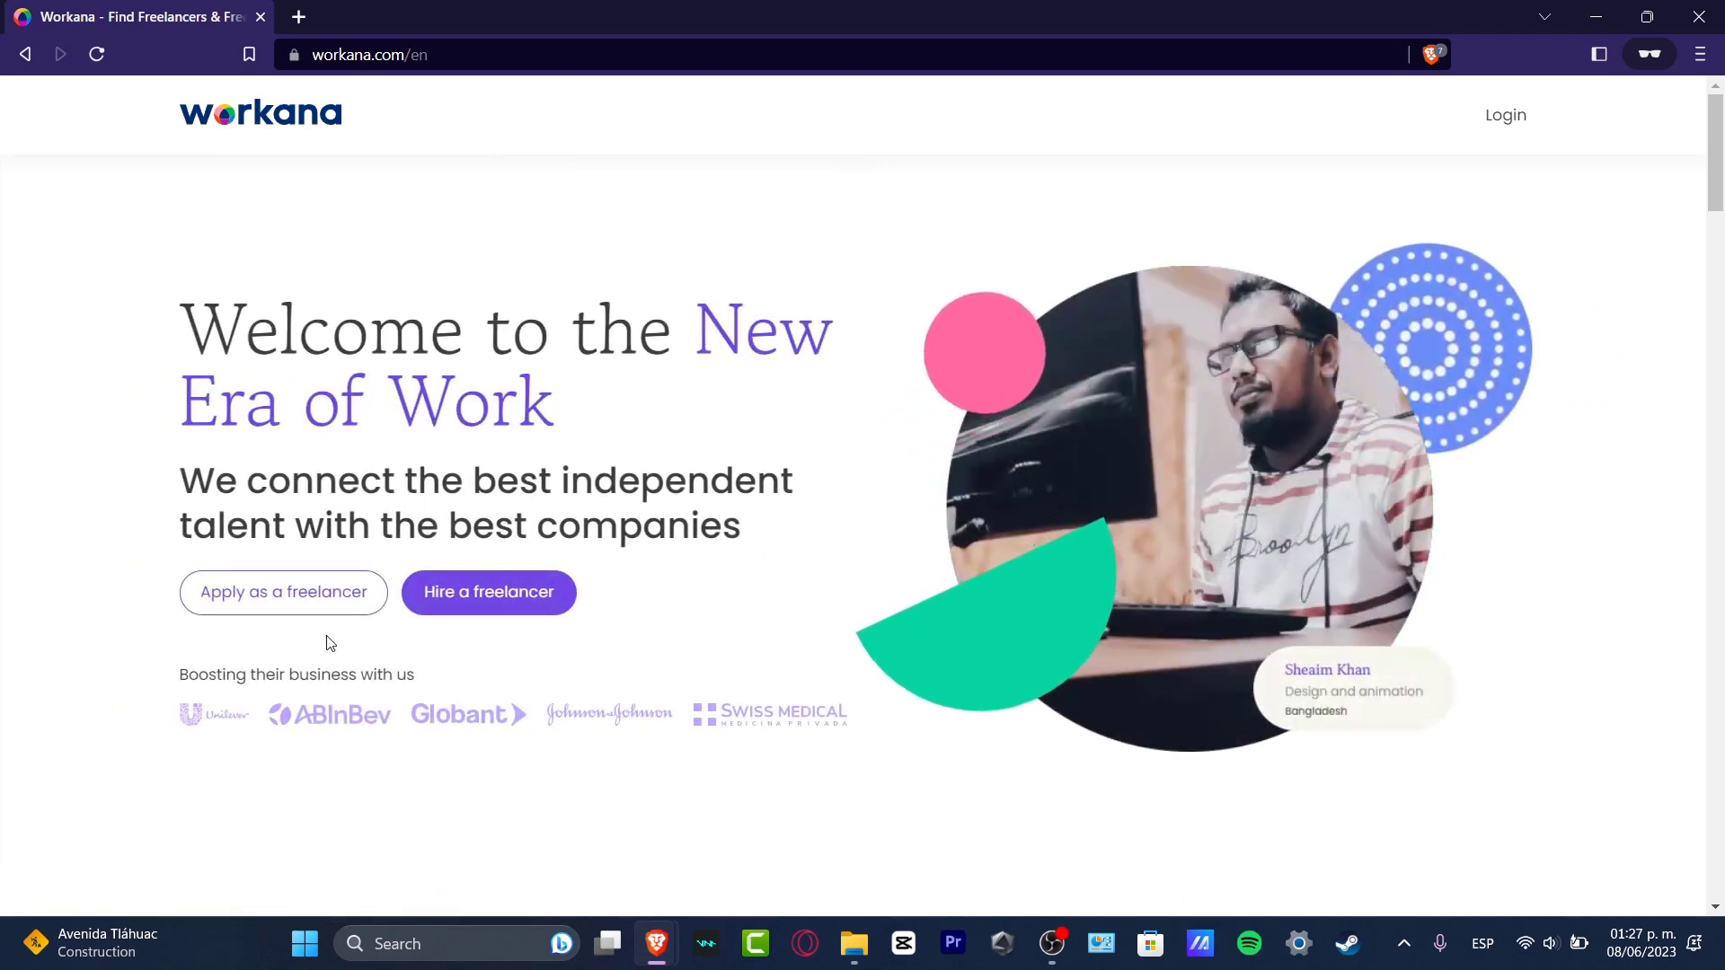
Step: Start applying to Workana as a freelancer
left_click(273, 606)
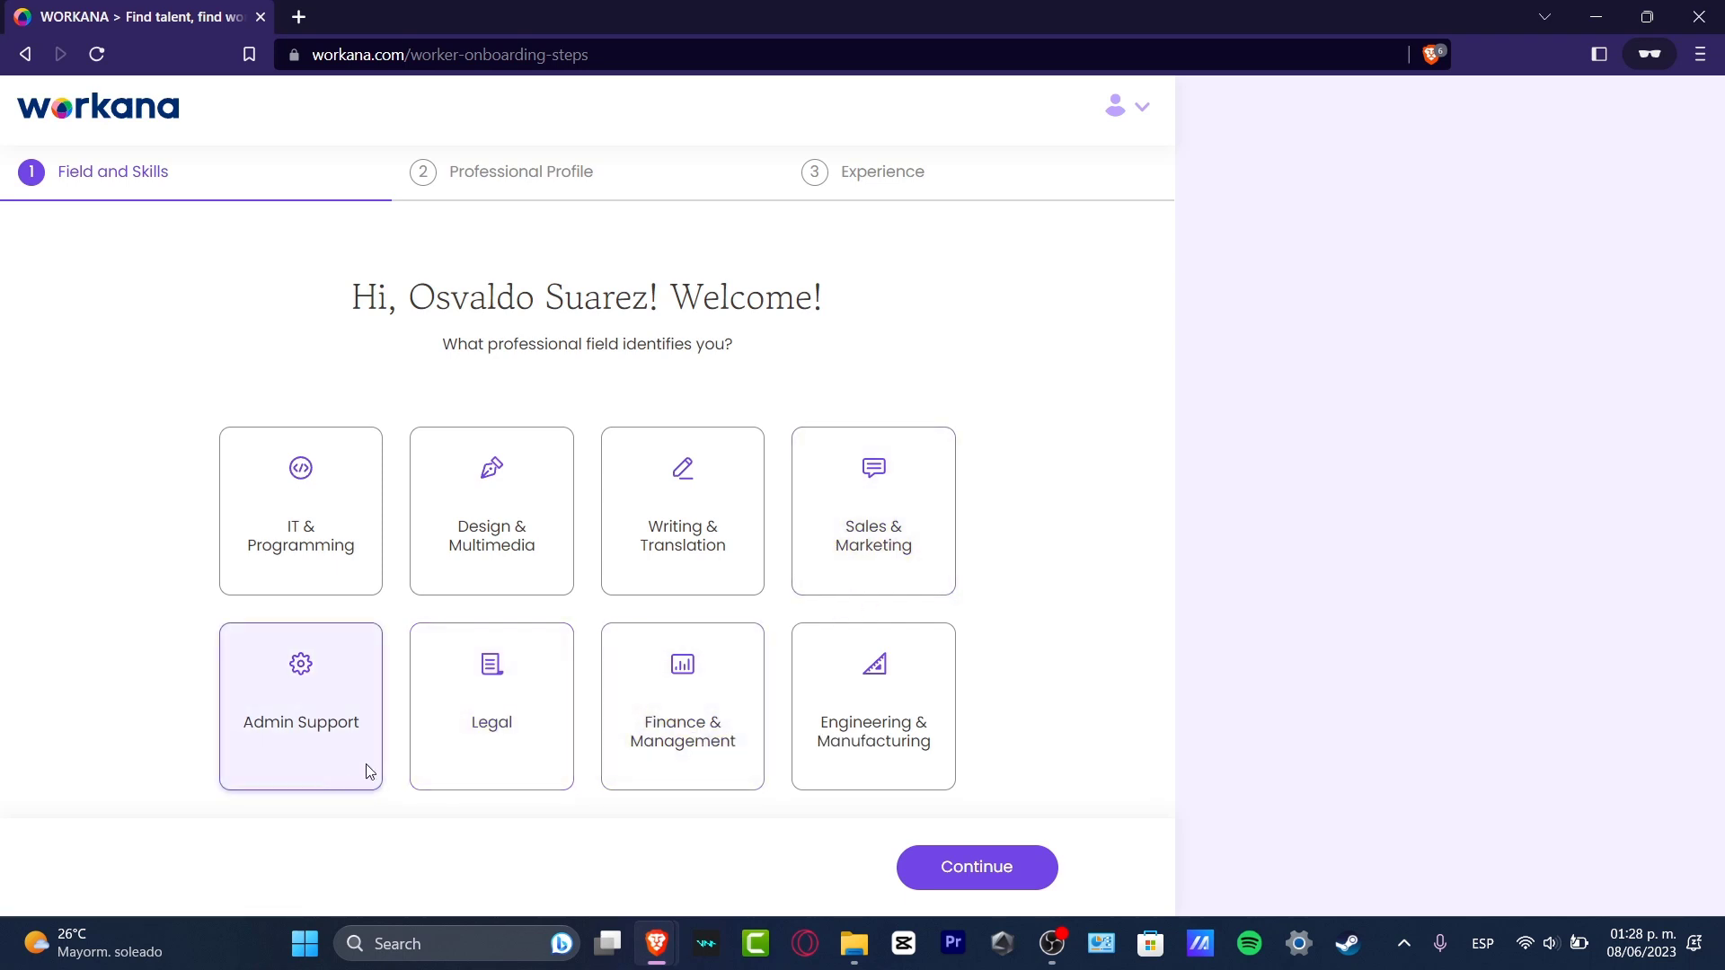
Step: Choose Writing & Translation as the professional field and continue to the role questions
left_click(741, 564)
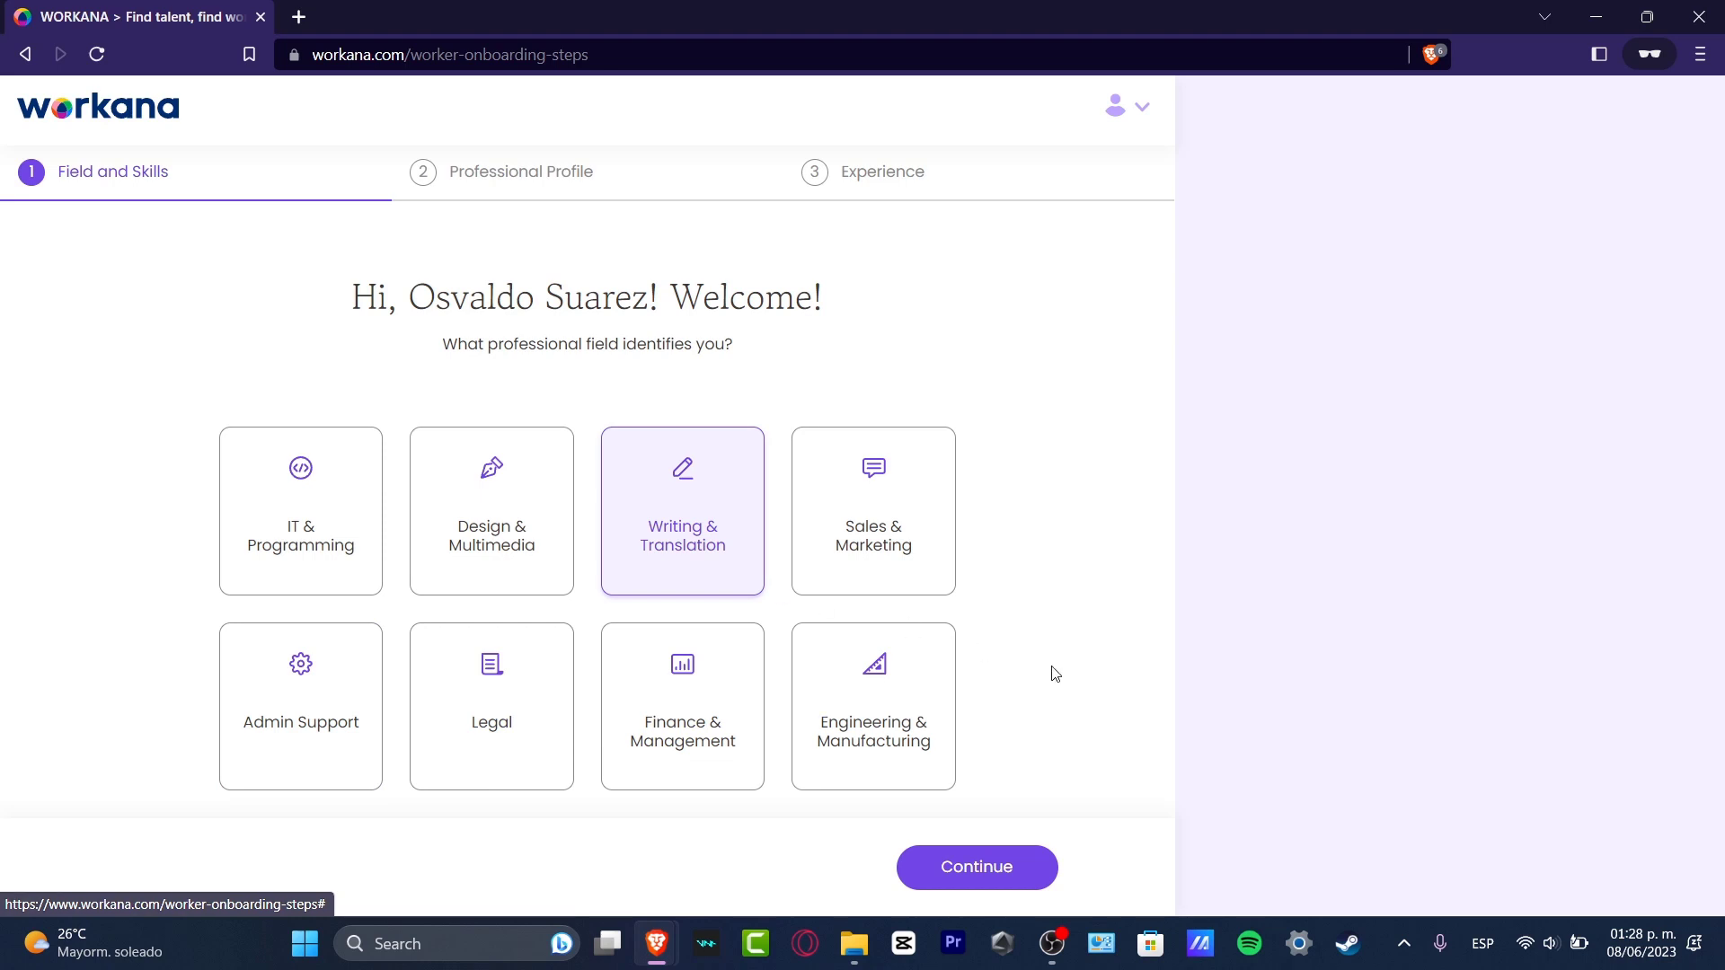
left_click(965, 859)
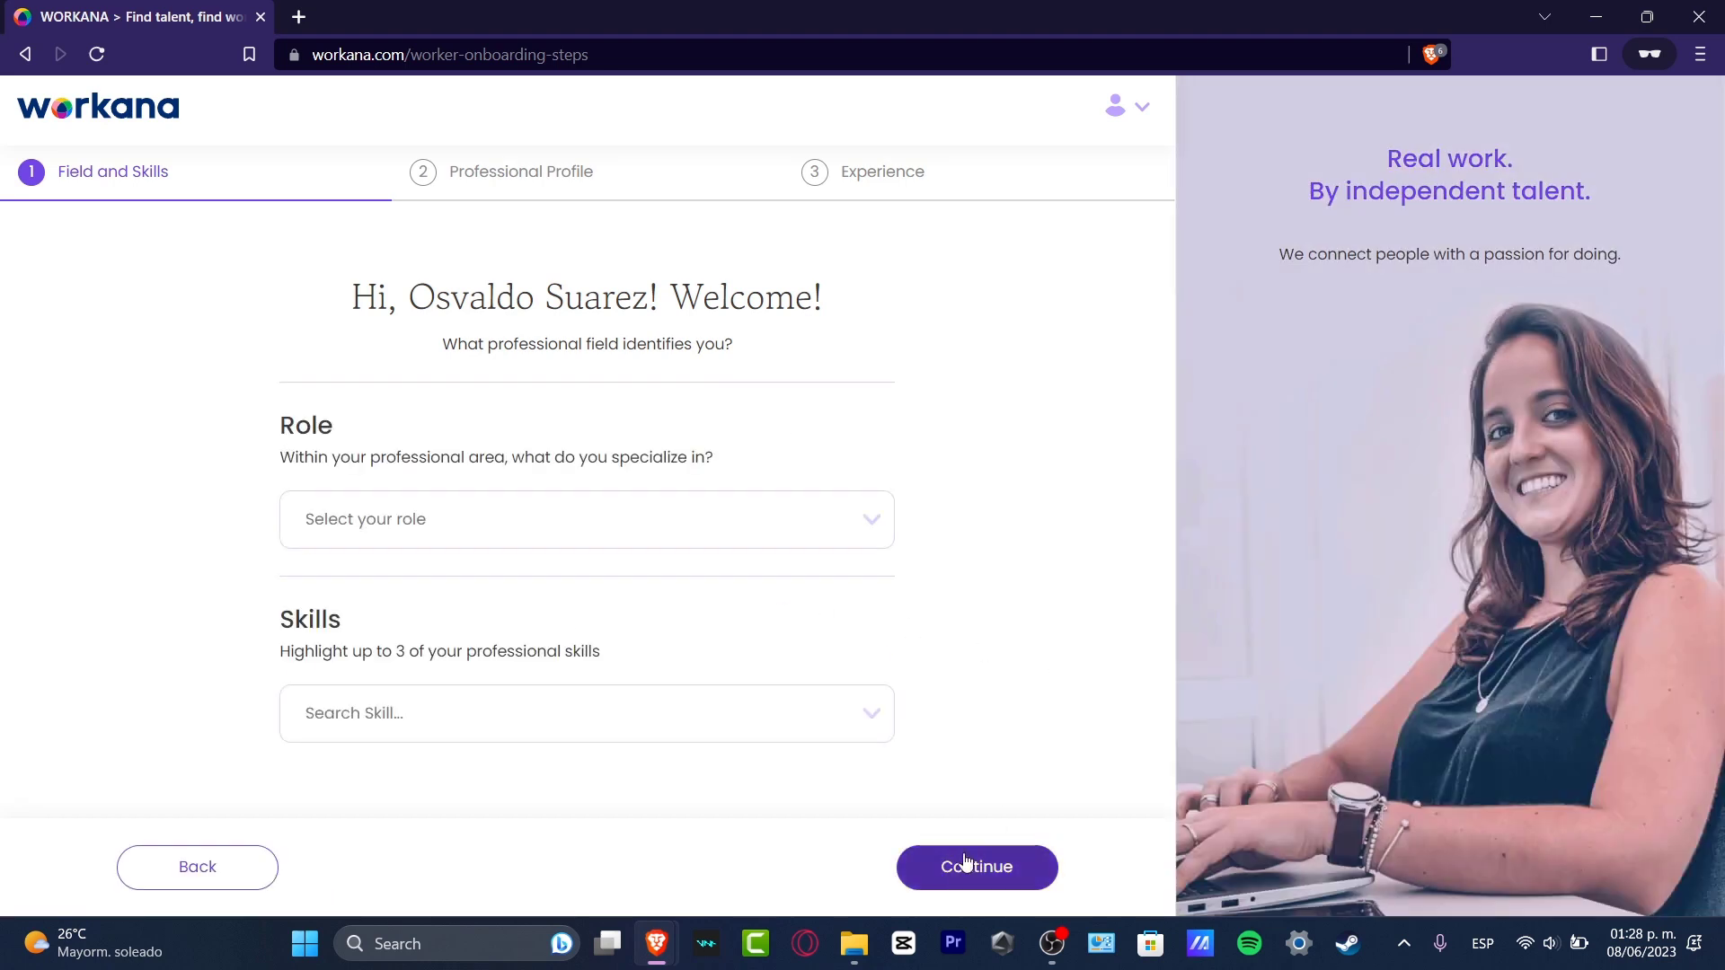
left_click_drag(324, 440, 687, 502)
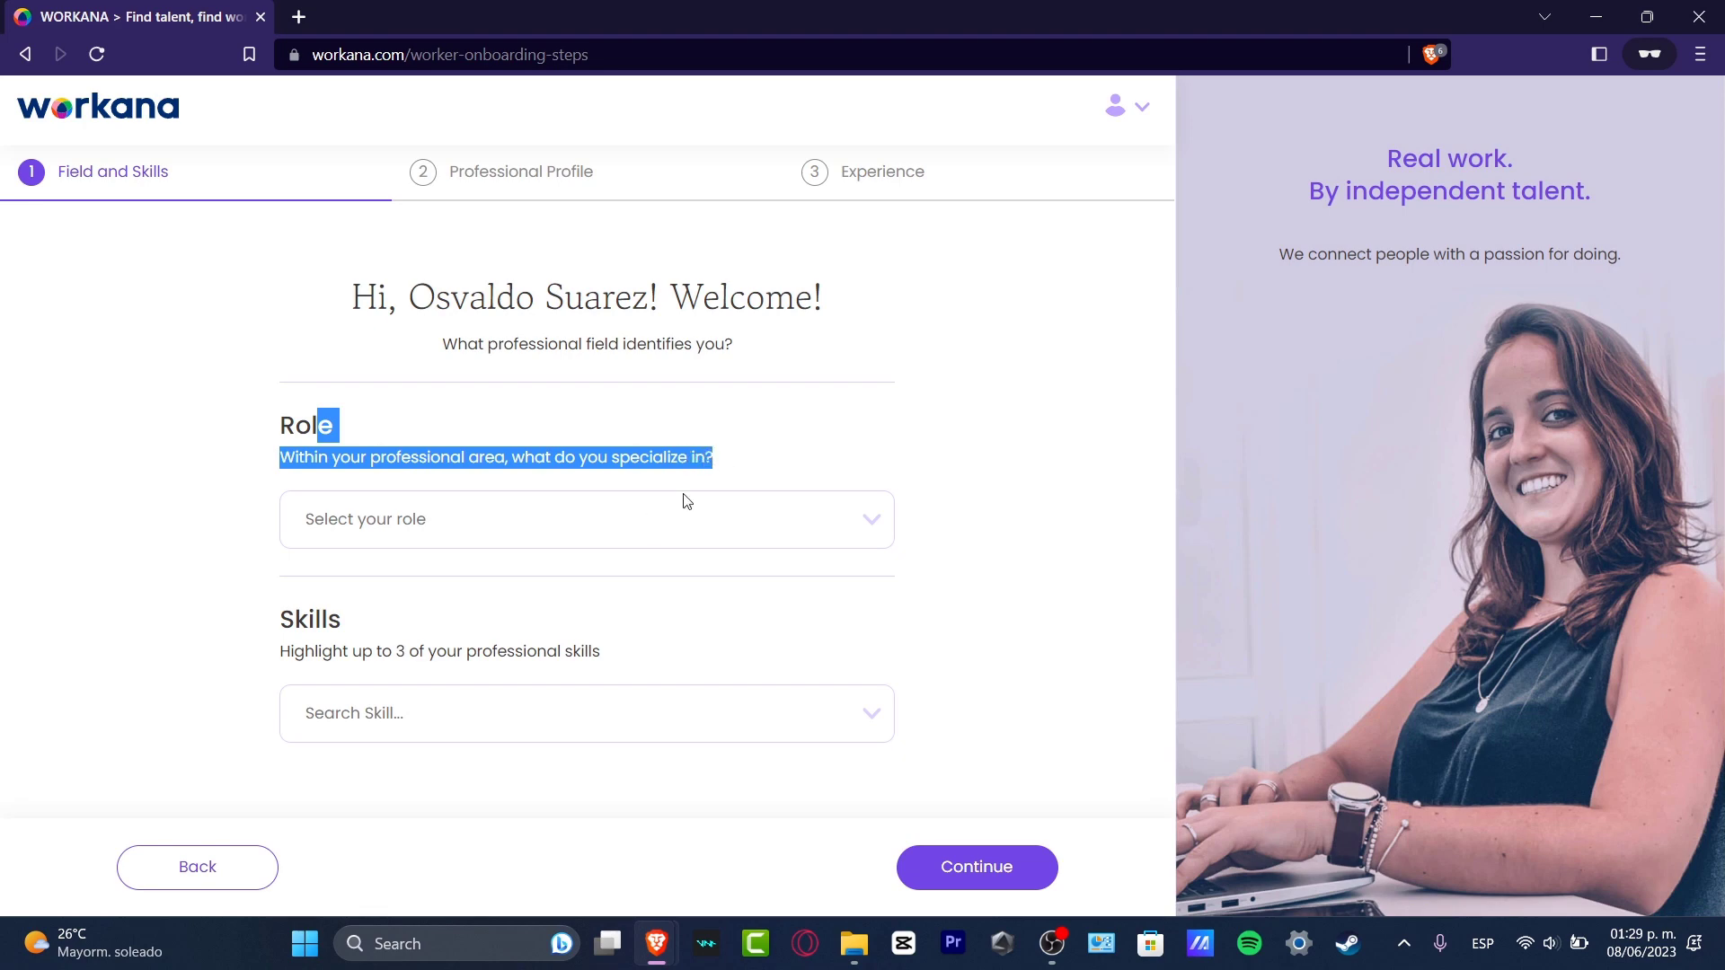
left_click(744, 449)
Step: Select English-Spanish translator as the role
left_click(358, 544)
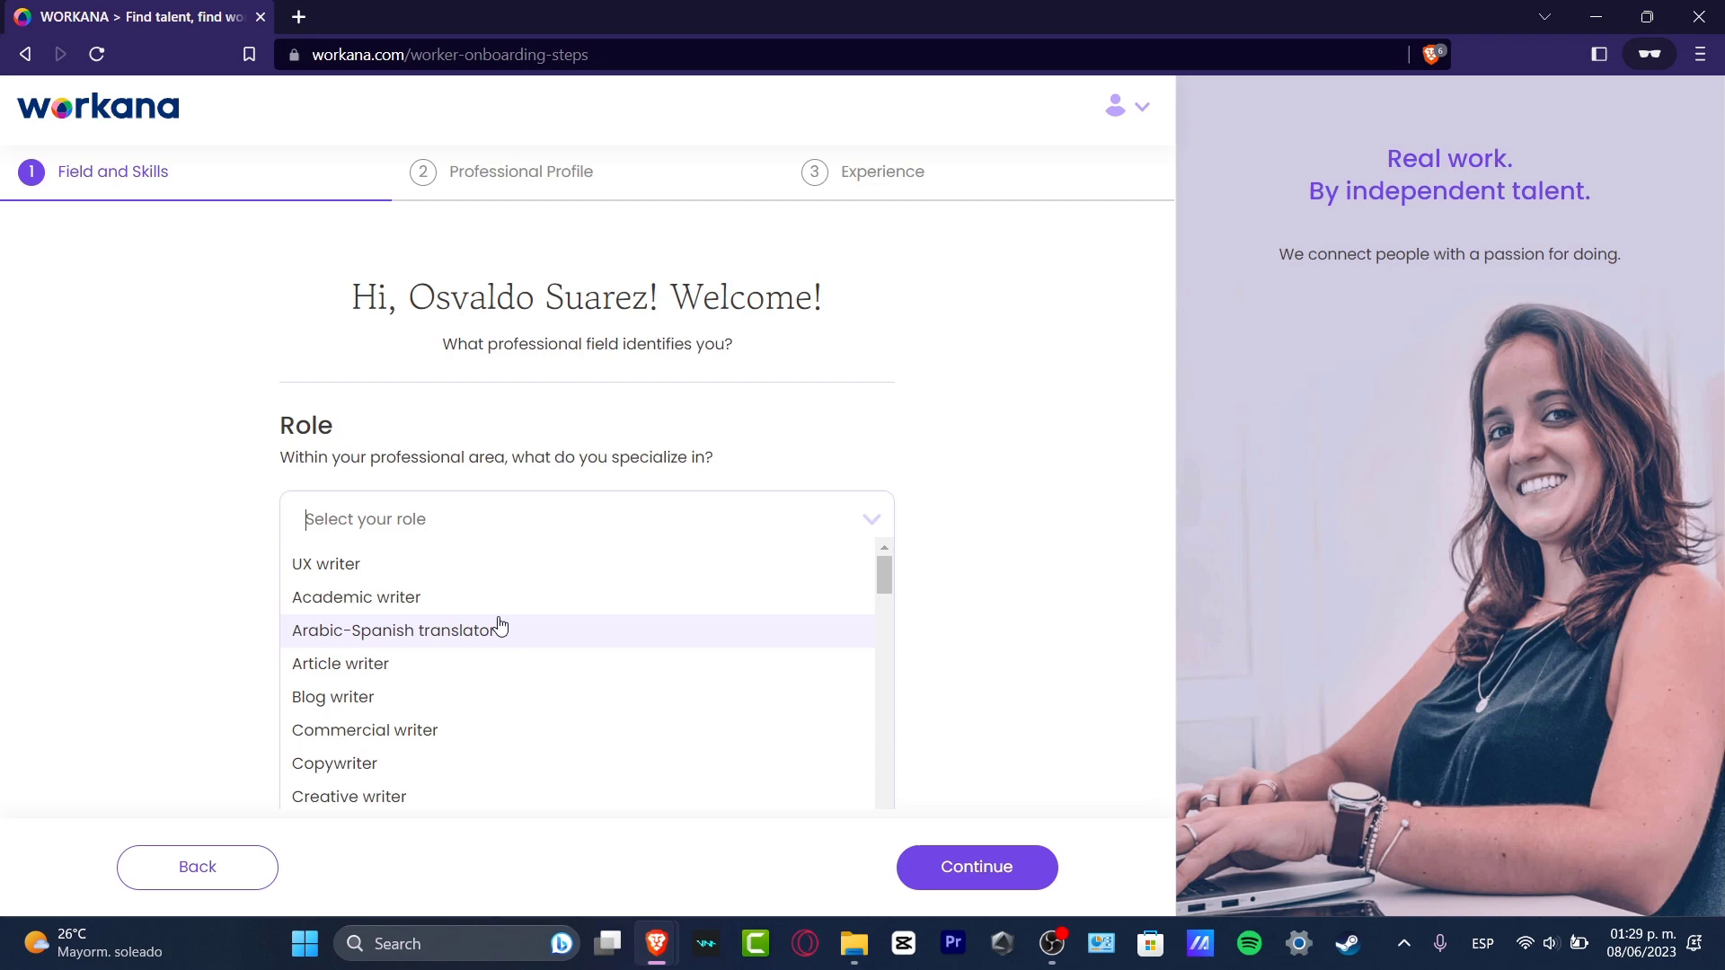
scroll(525, 664, "down", 4)
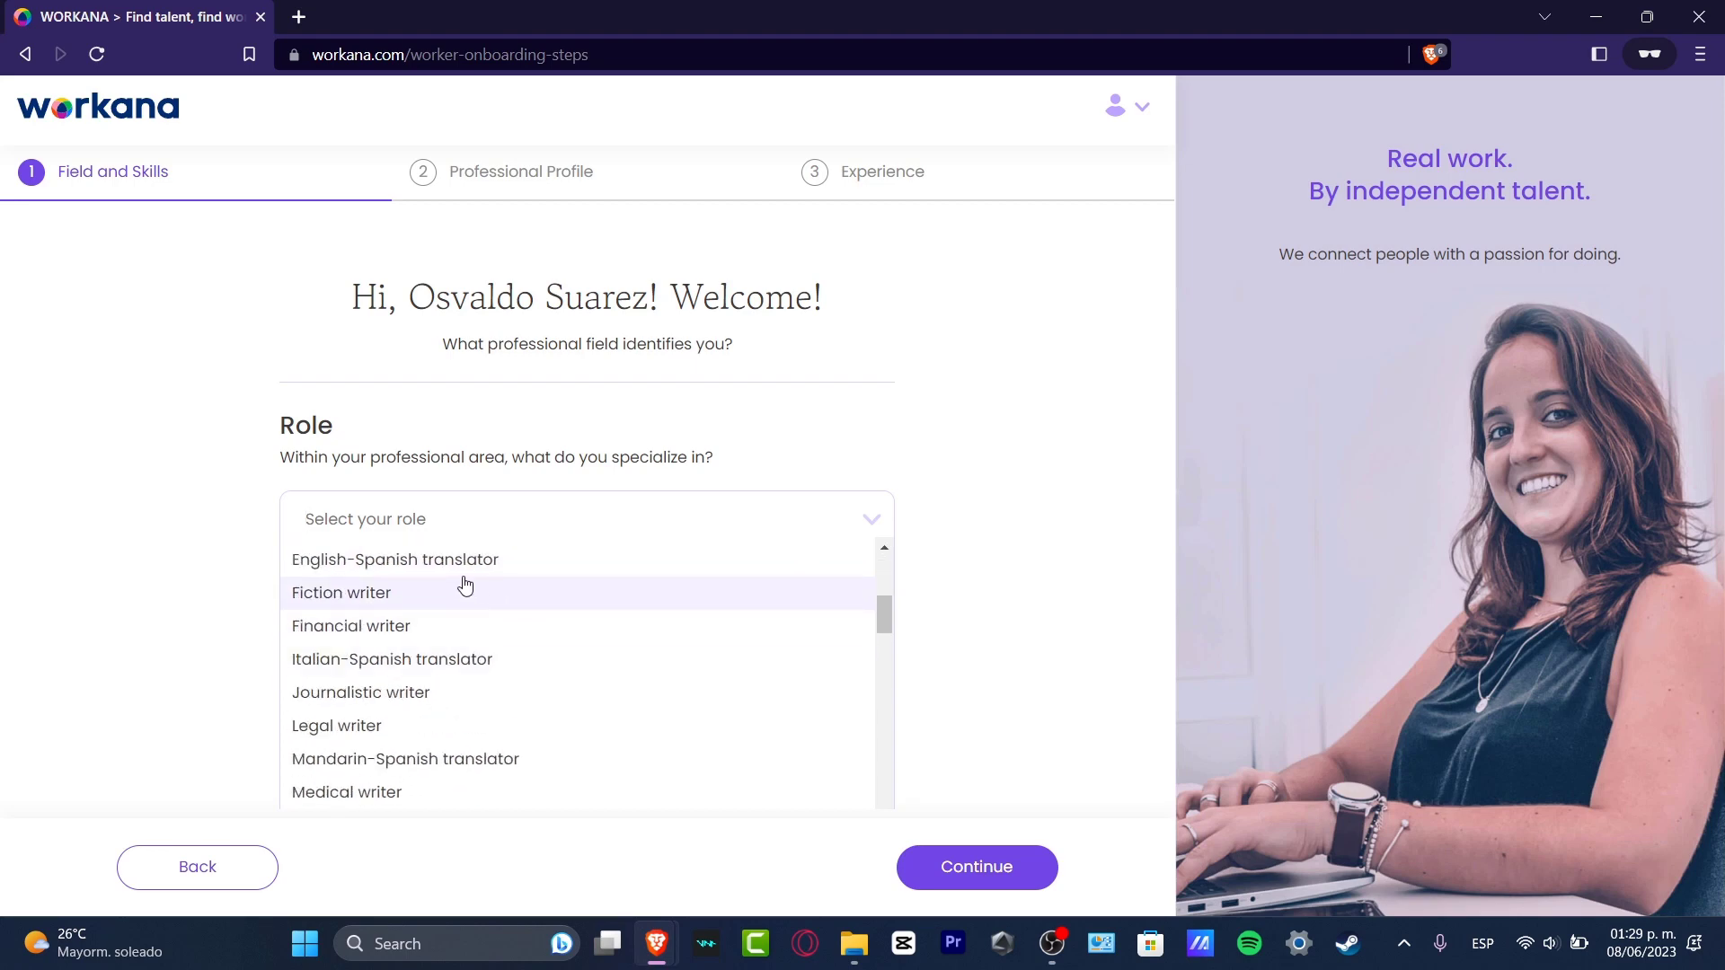
left_click(447, 569)
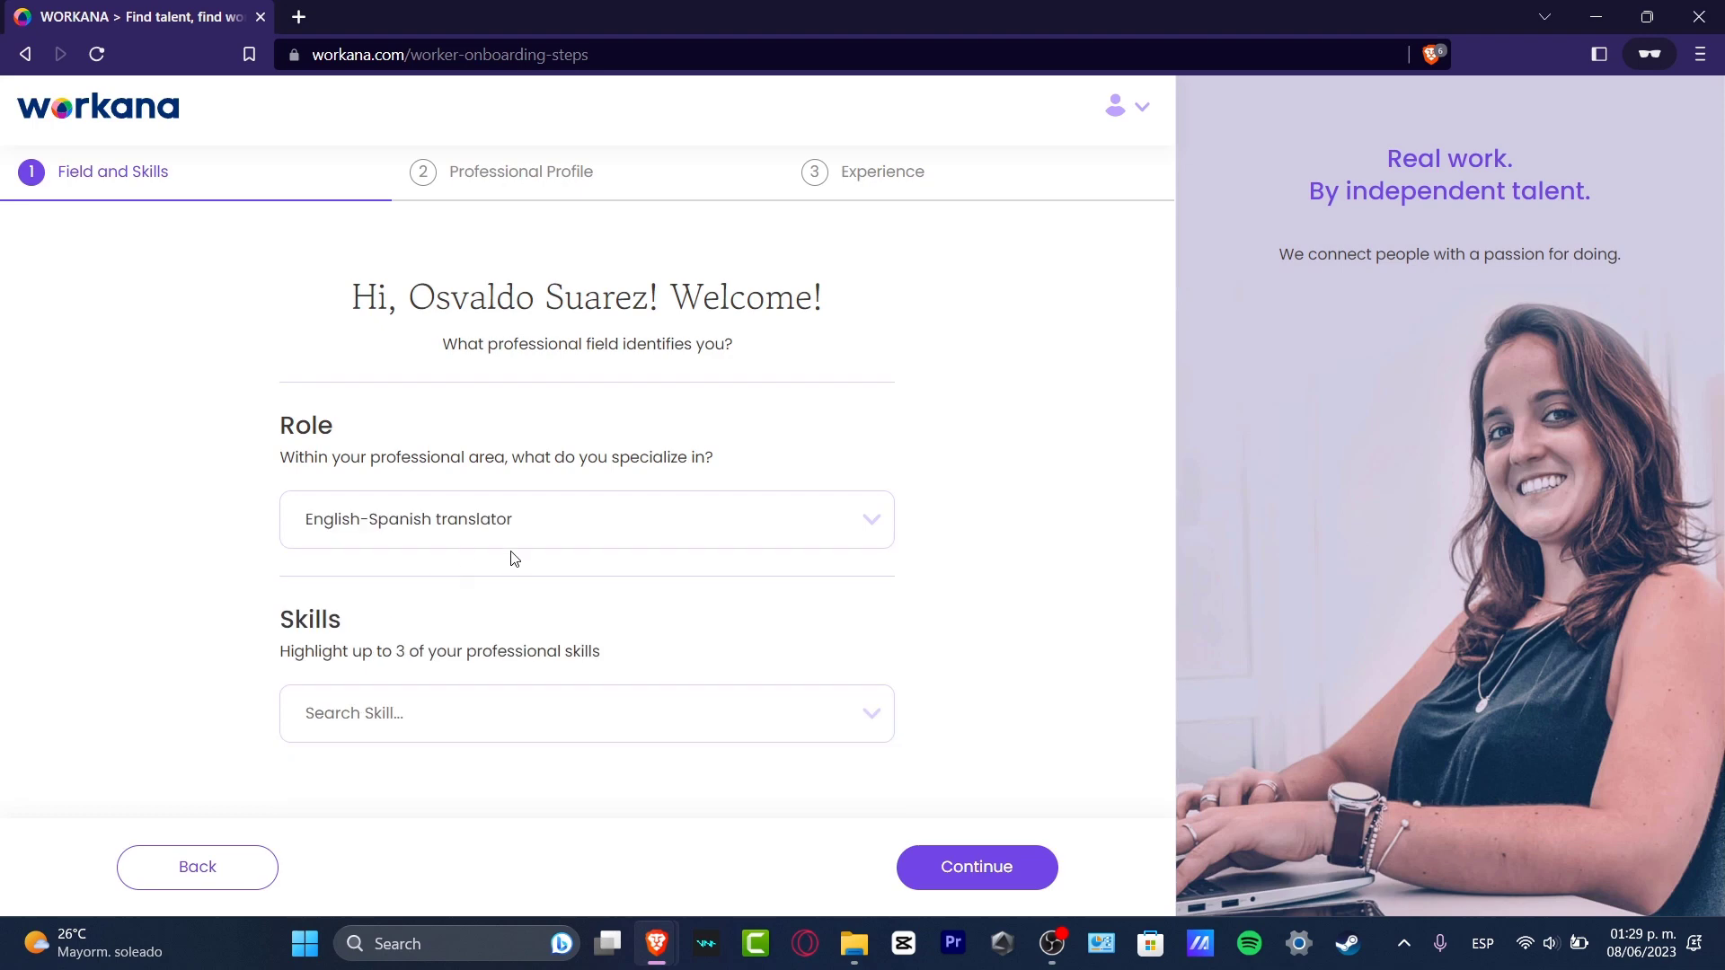
Step: Add the Article Writing skill with 3 to 5 years of experience and continue
left_click(422, 716)
scroll(812, 665, "down", 1)
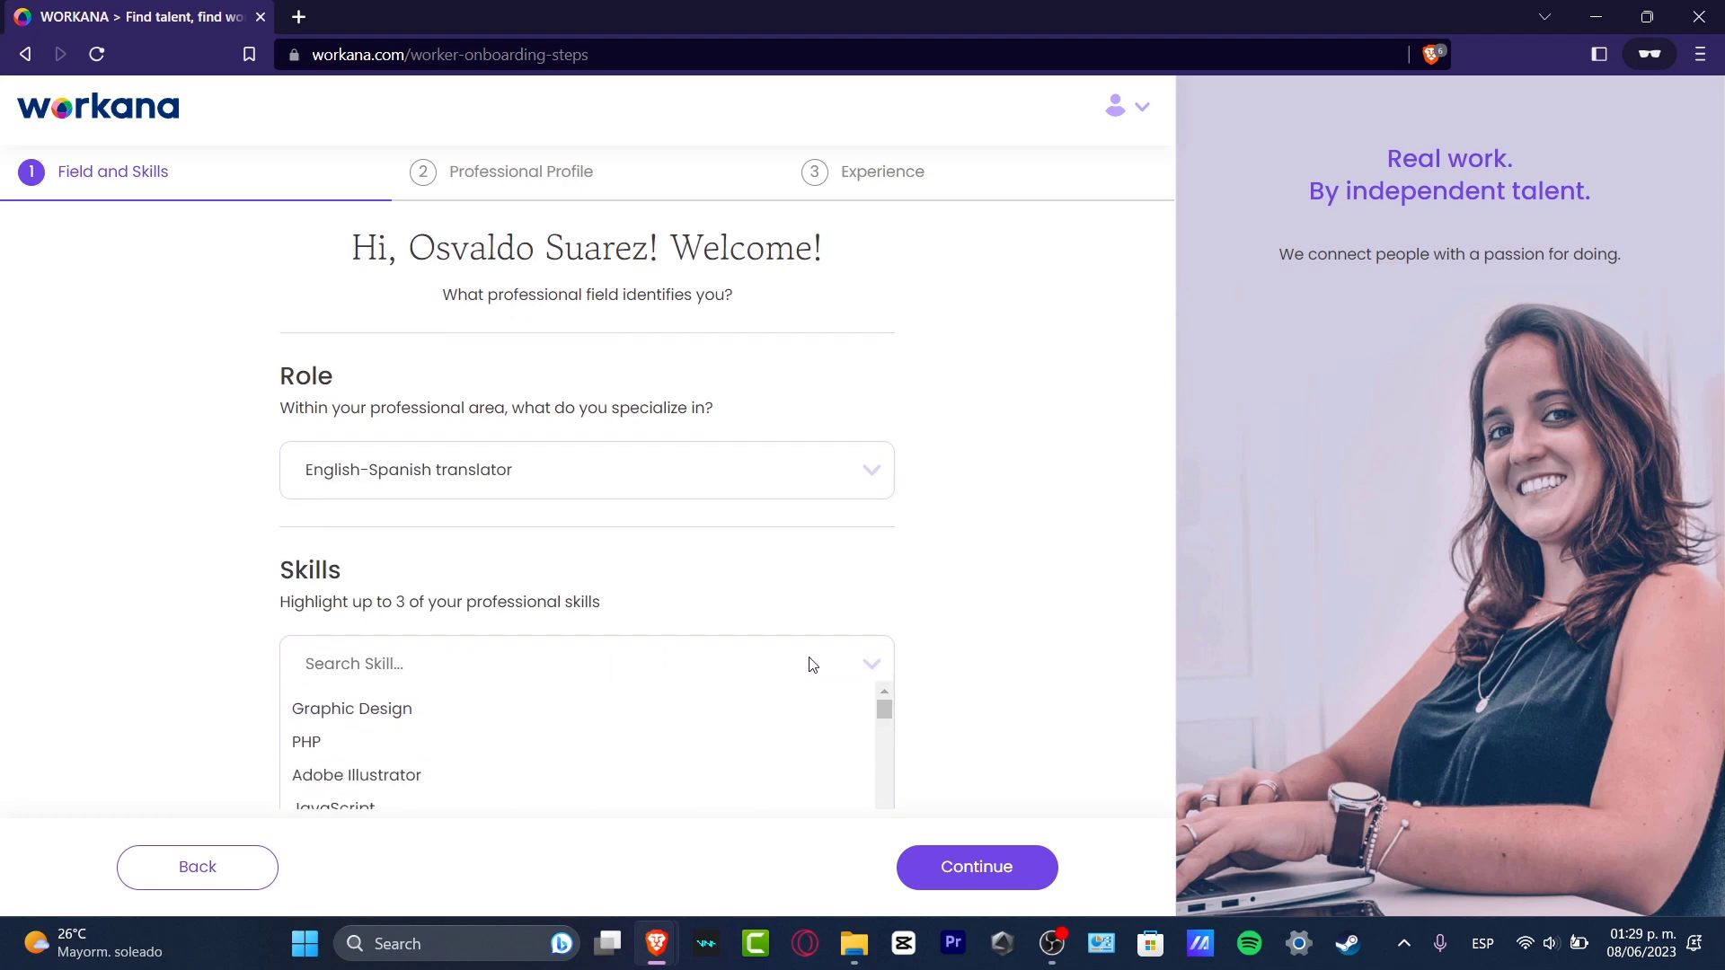
scroll(812, 665, "down", 2)
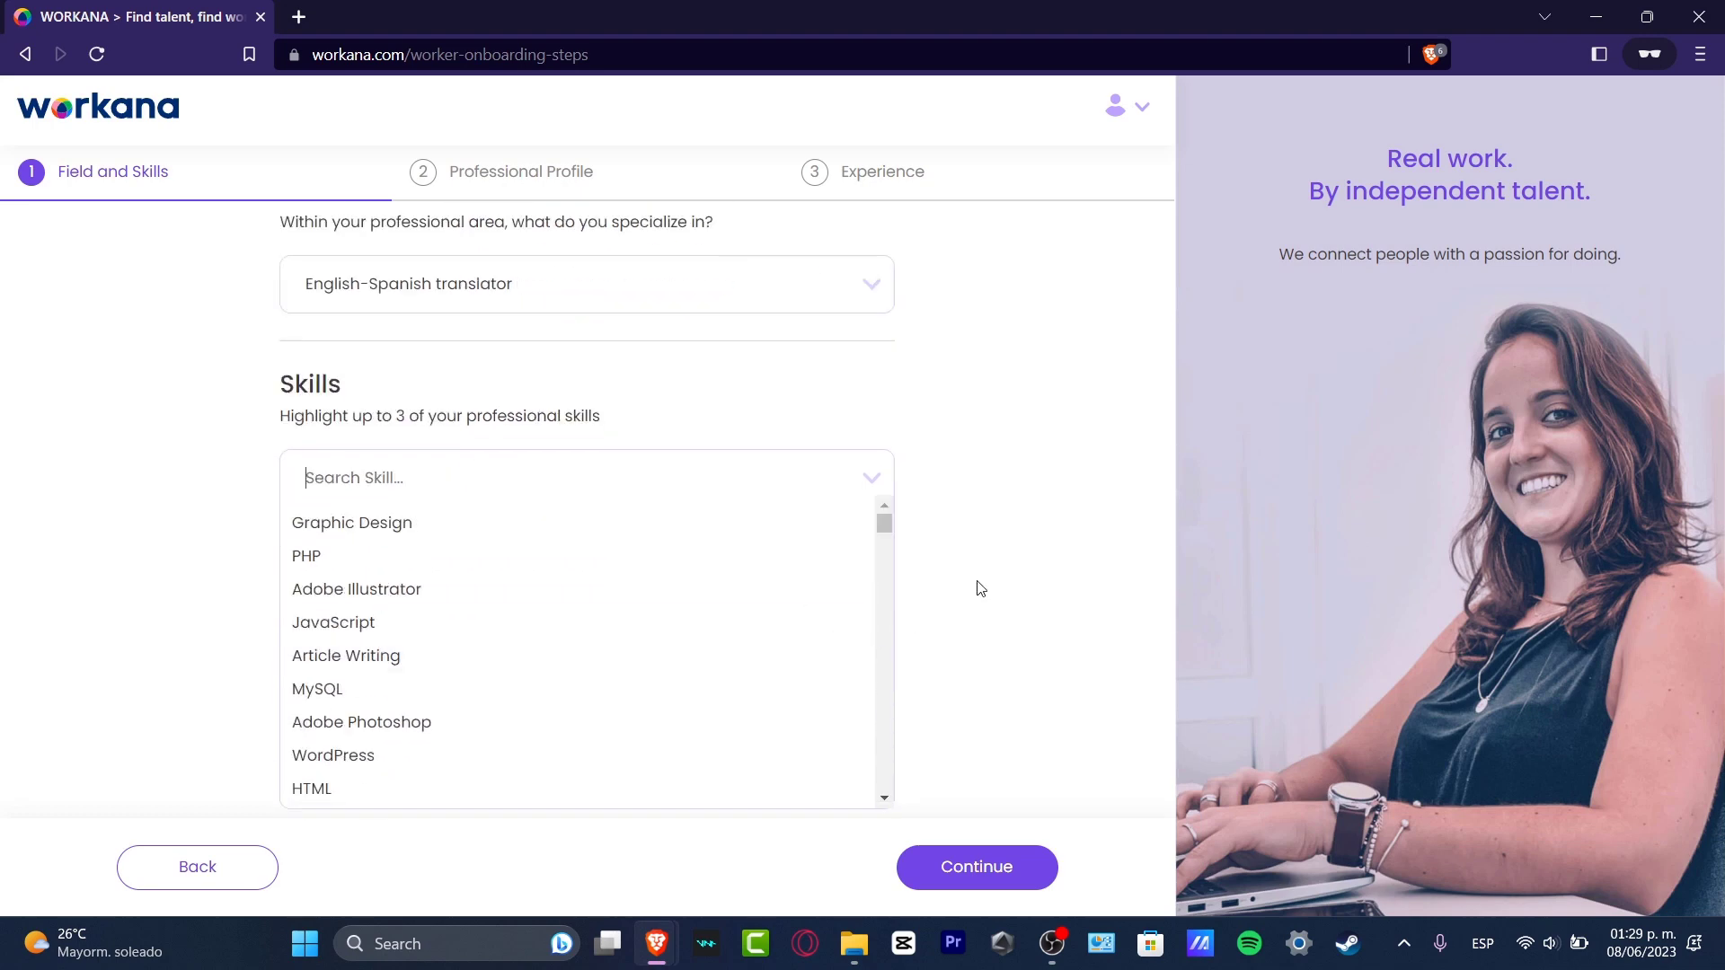
left_click(385, 667)
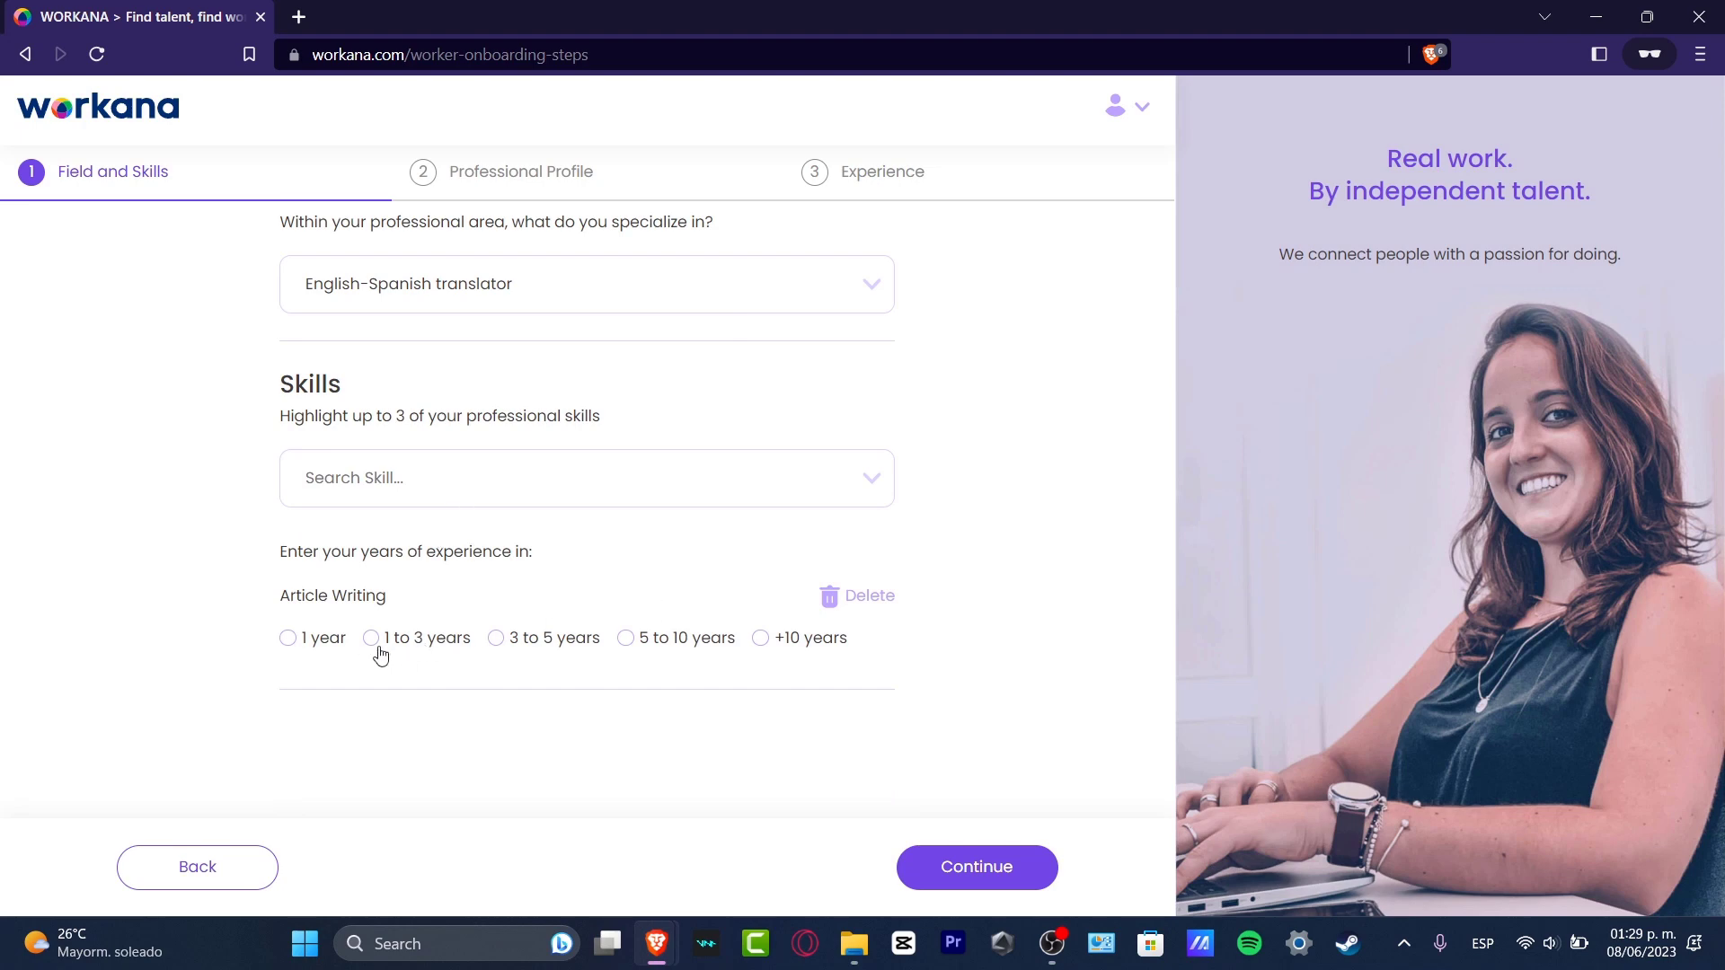
left_click(498, 642)
left_click(981, 875)
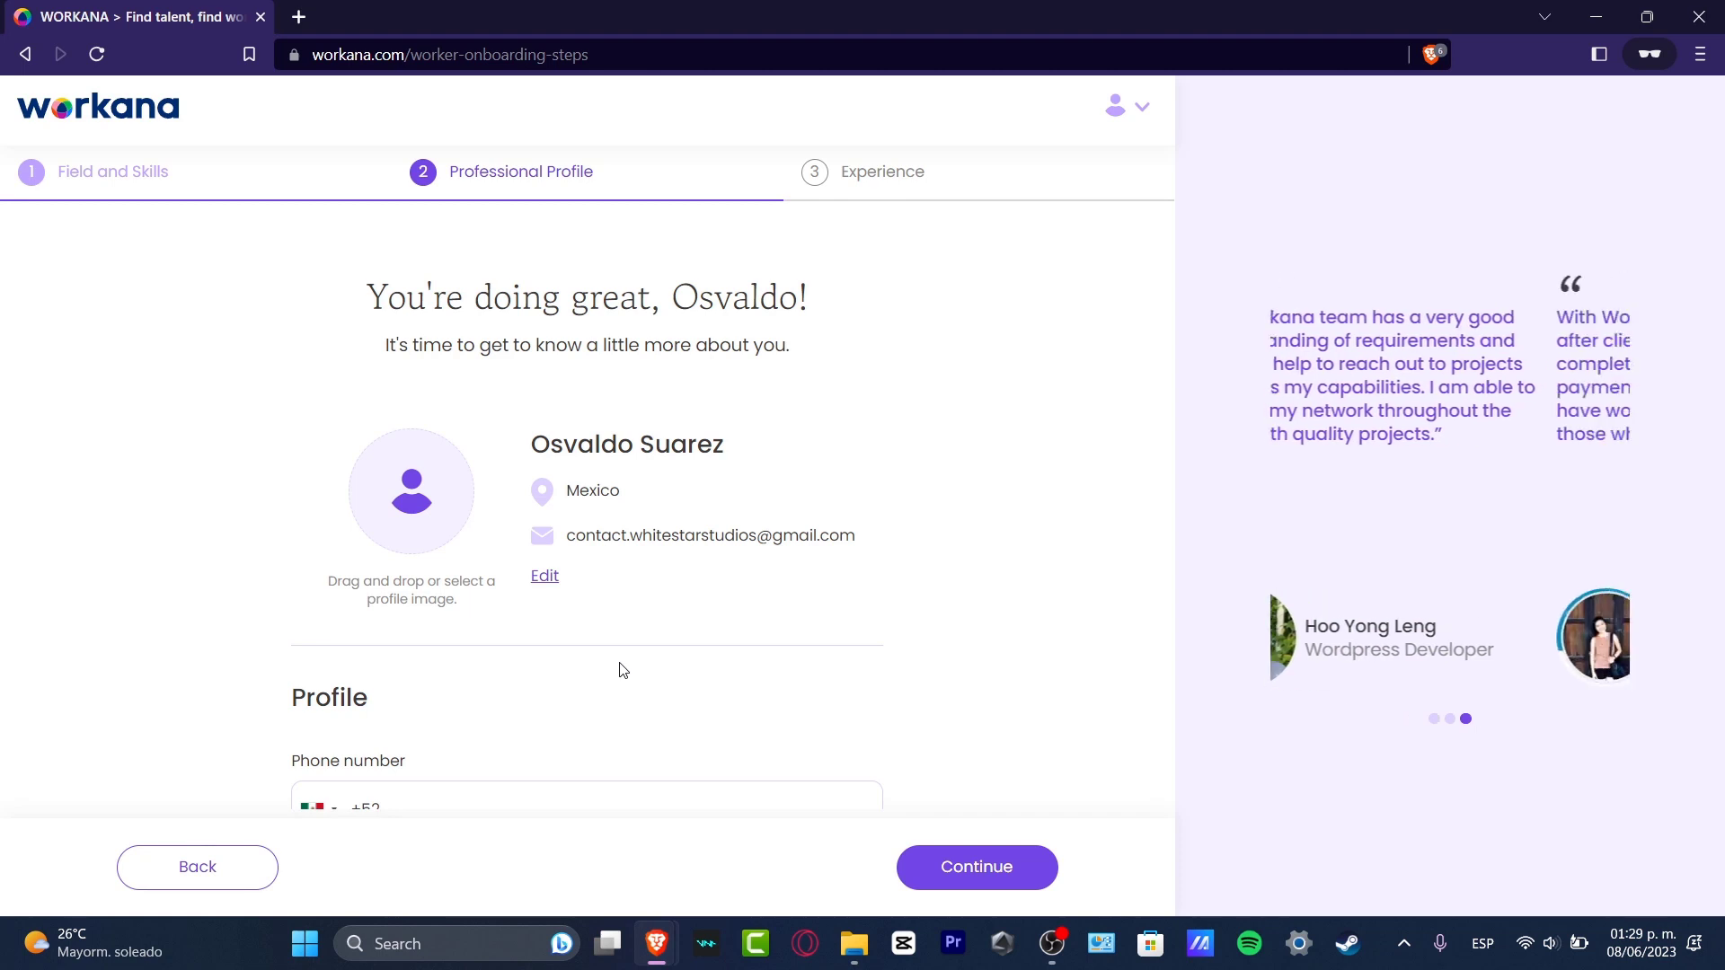
scroll(978, 461, "down", 1)
scroll(978, 460, "down", 3)
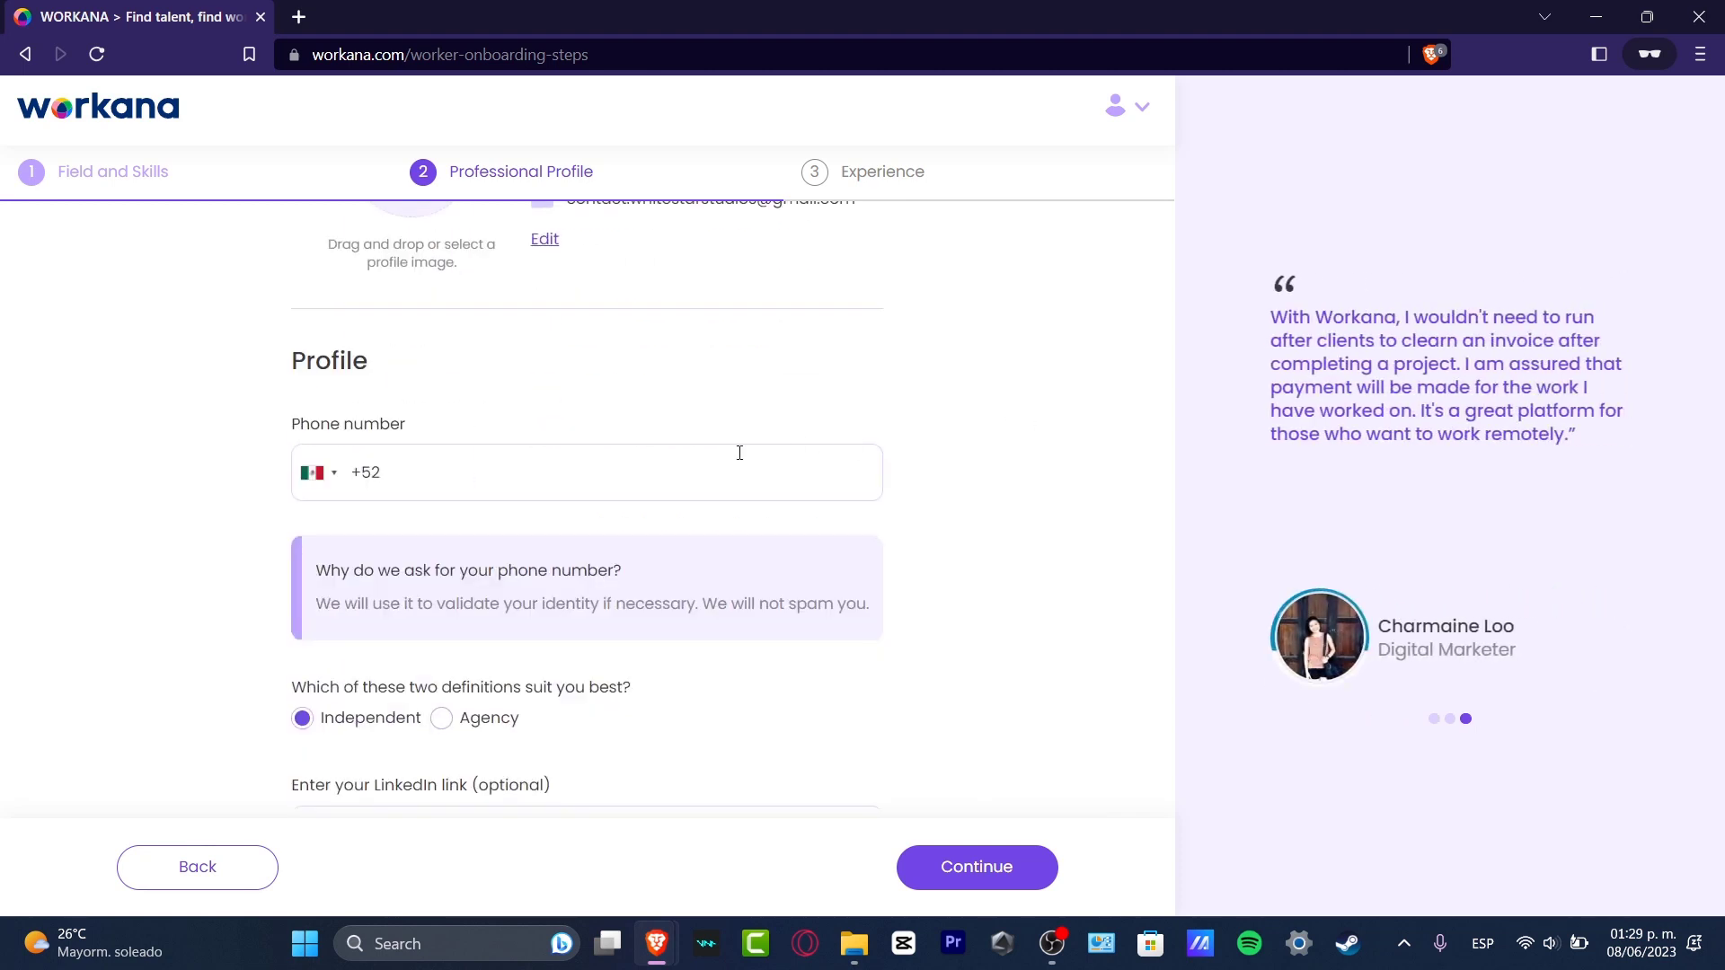
left_click(428, 471)
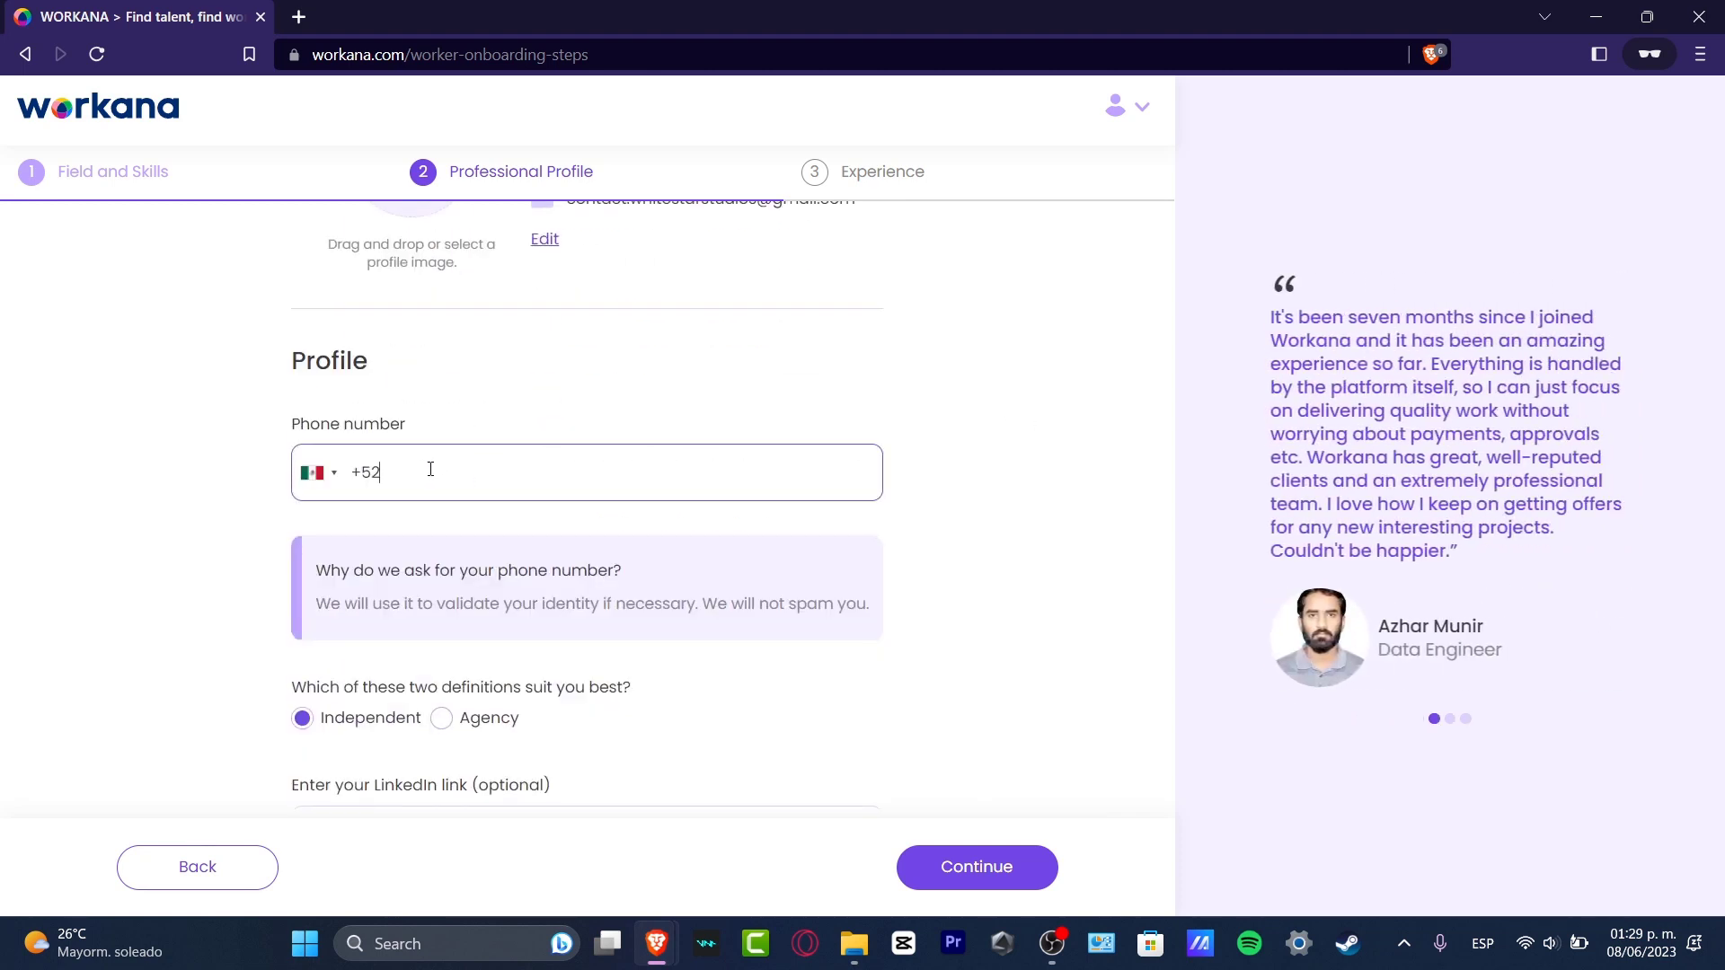
scroll(493, 551, "down", 3)
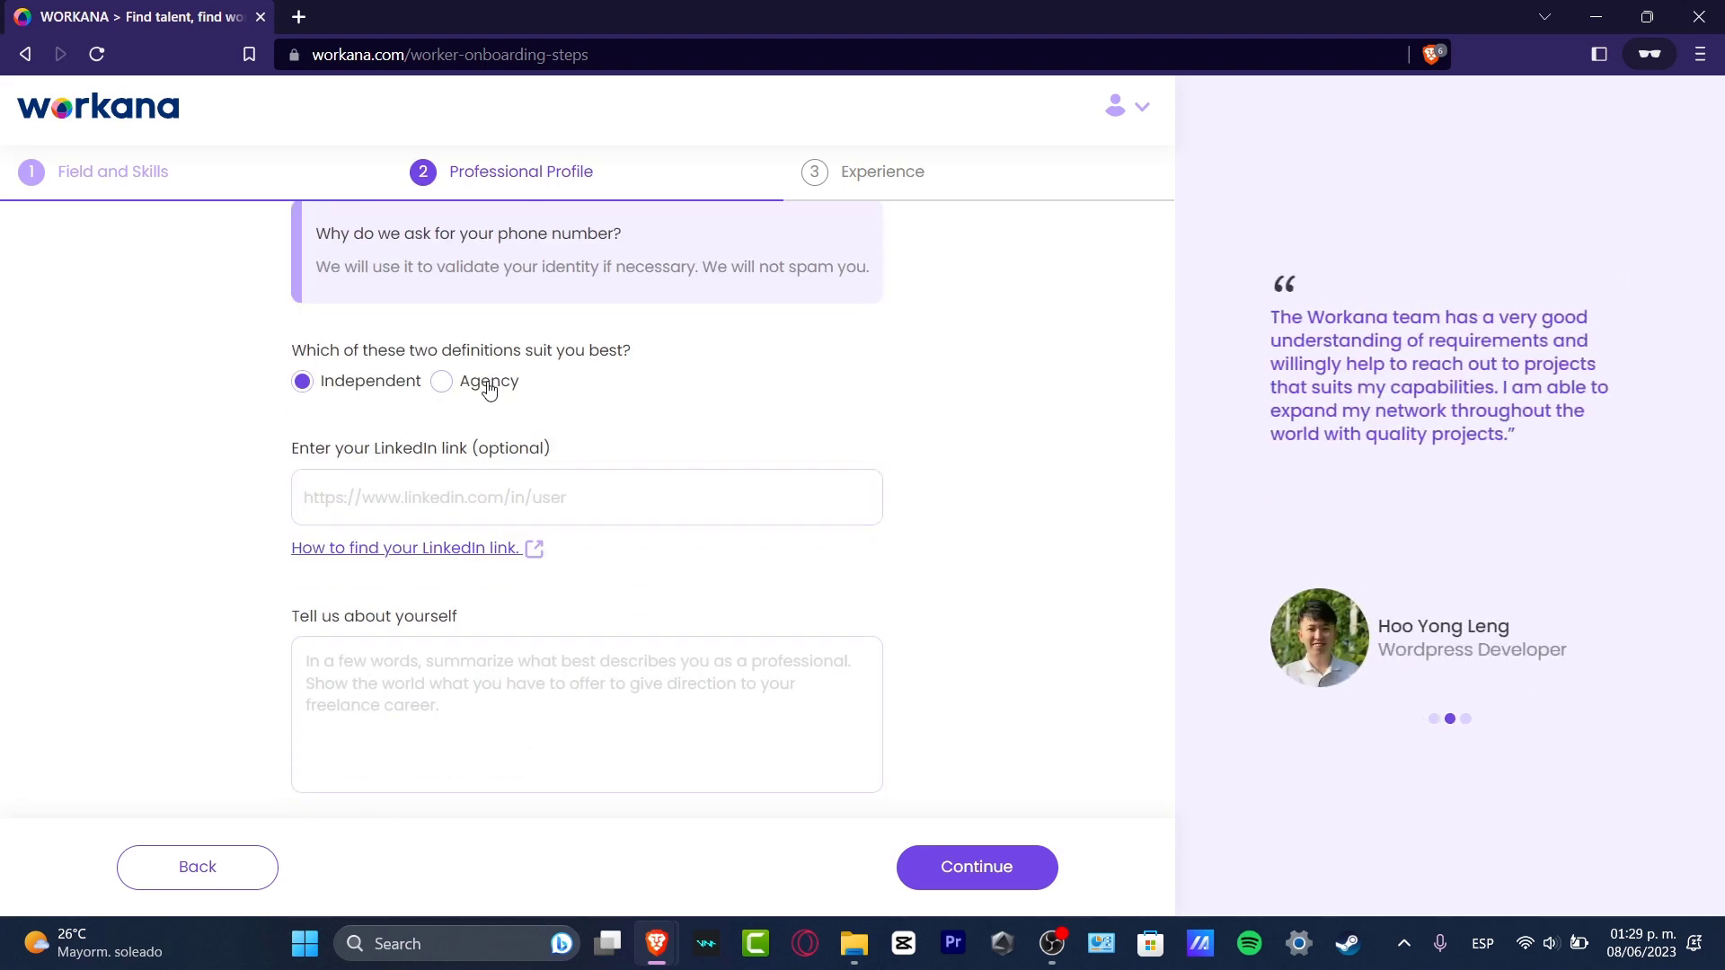
left_click(486, 496)
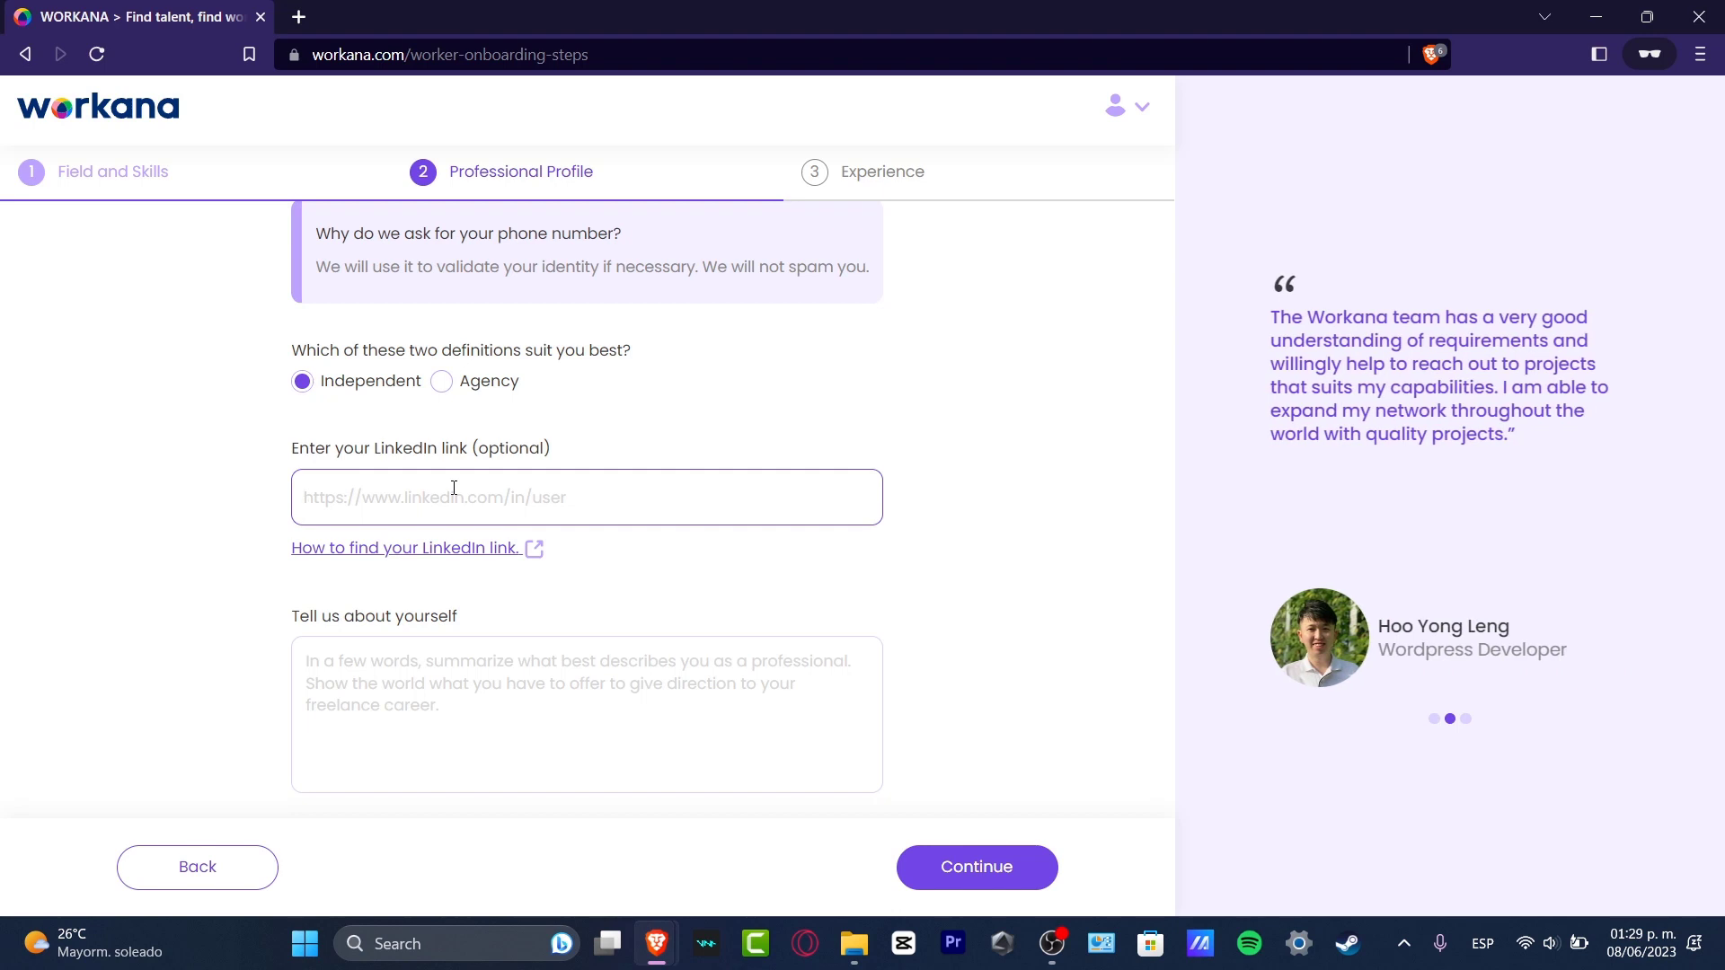
scroll(462, 497, "down", 3)
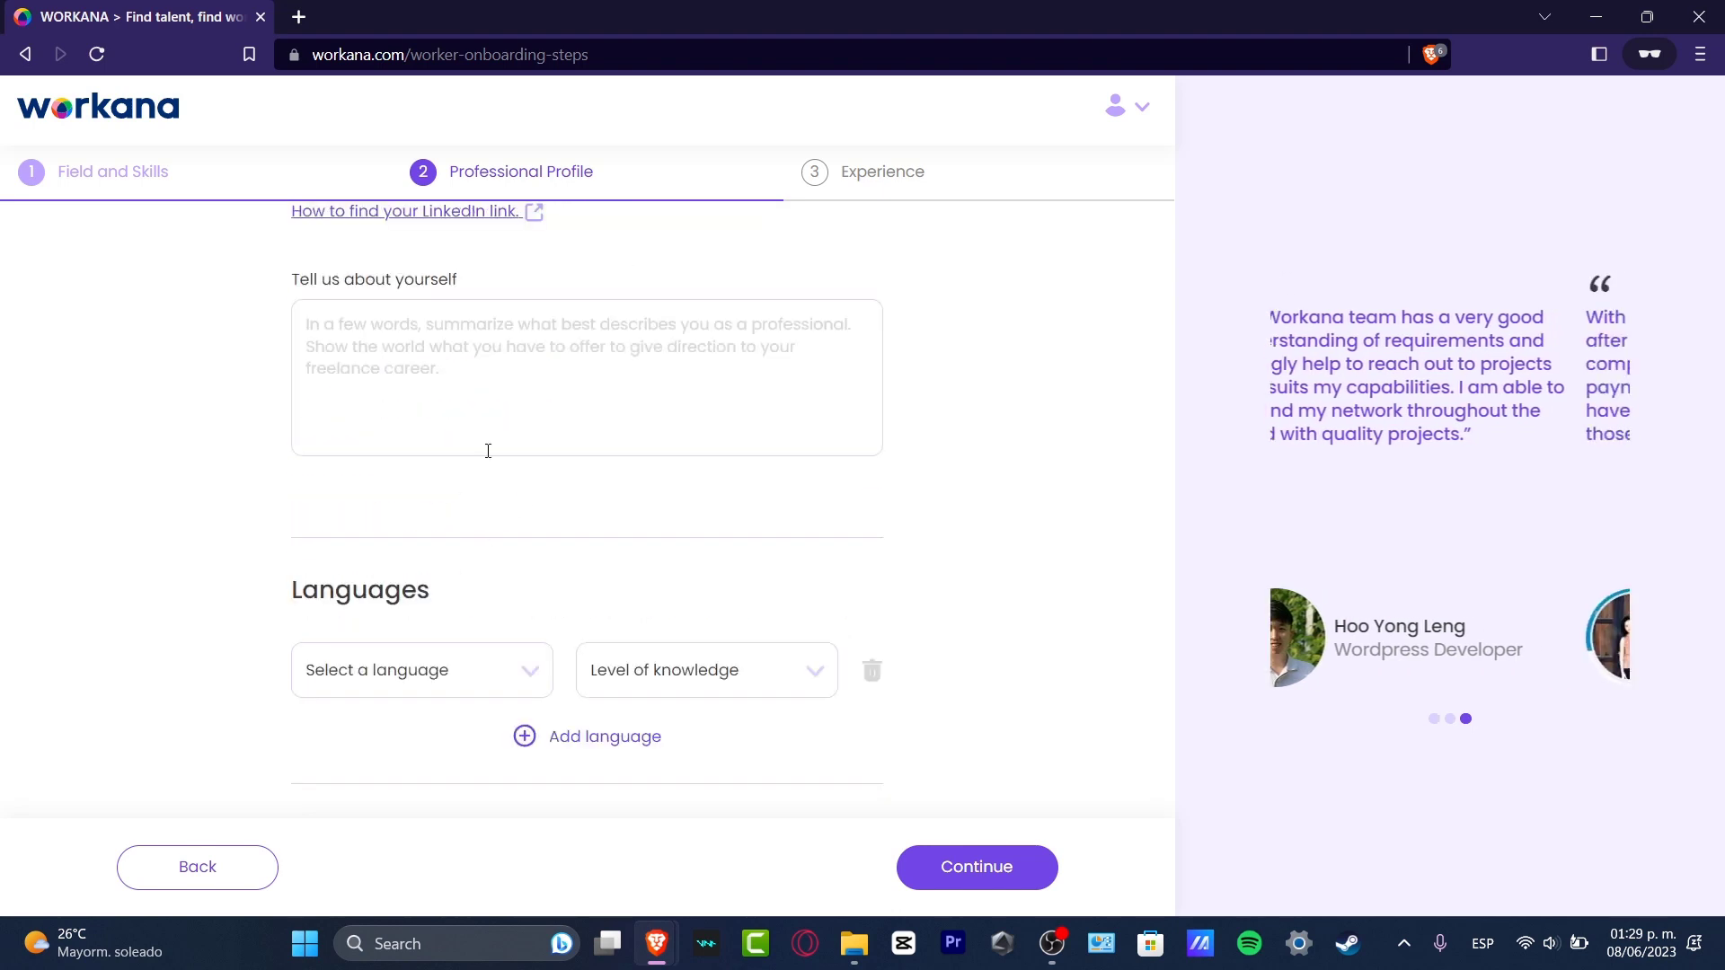
left_click(424, 379)
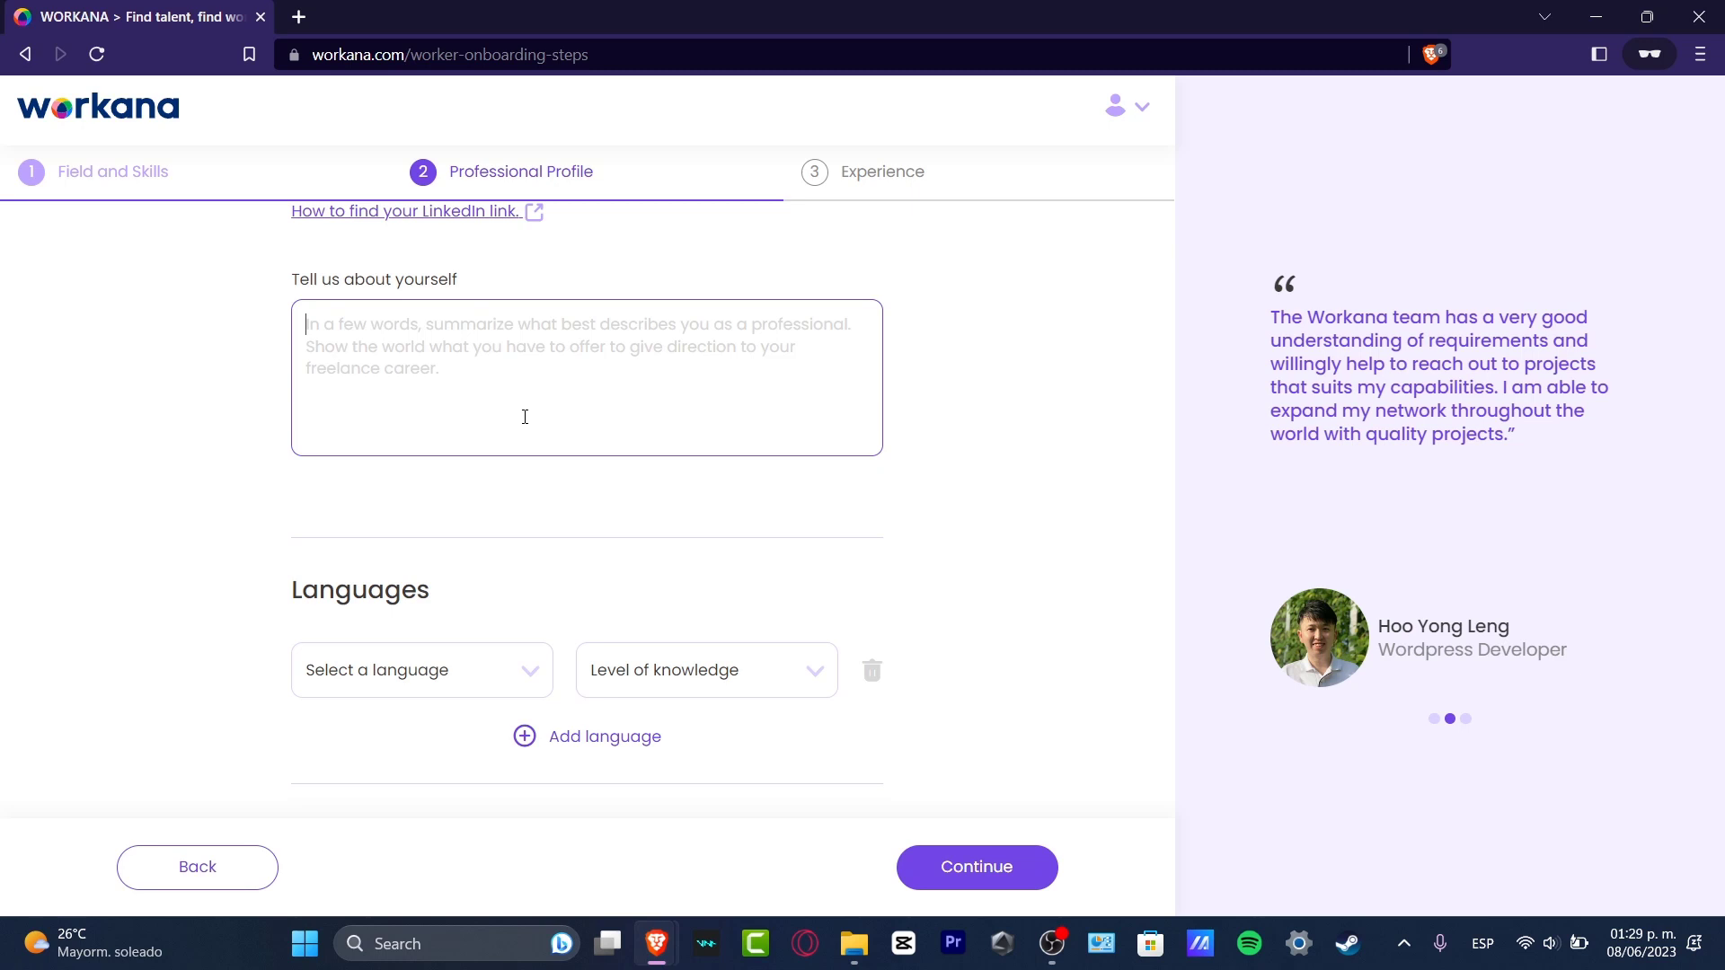
scroll(539, 439, "down", 3)
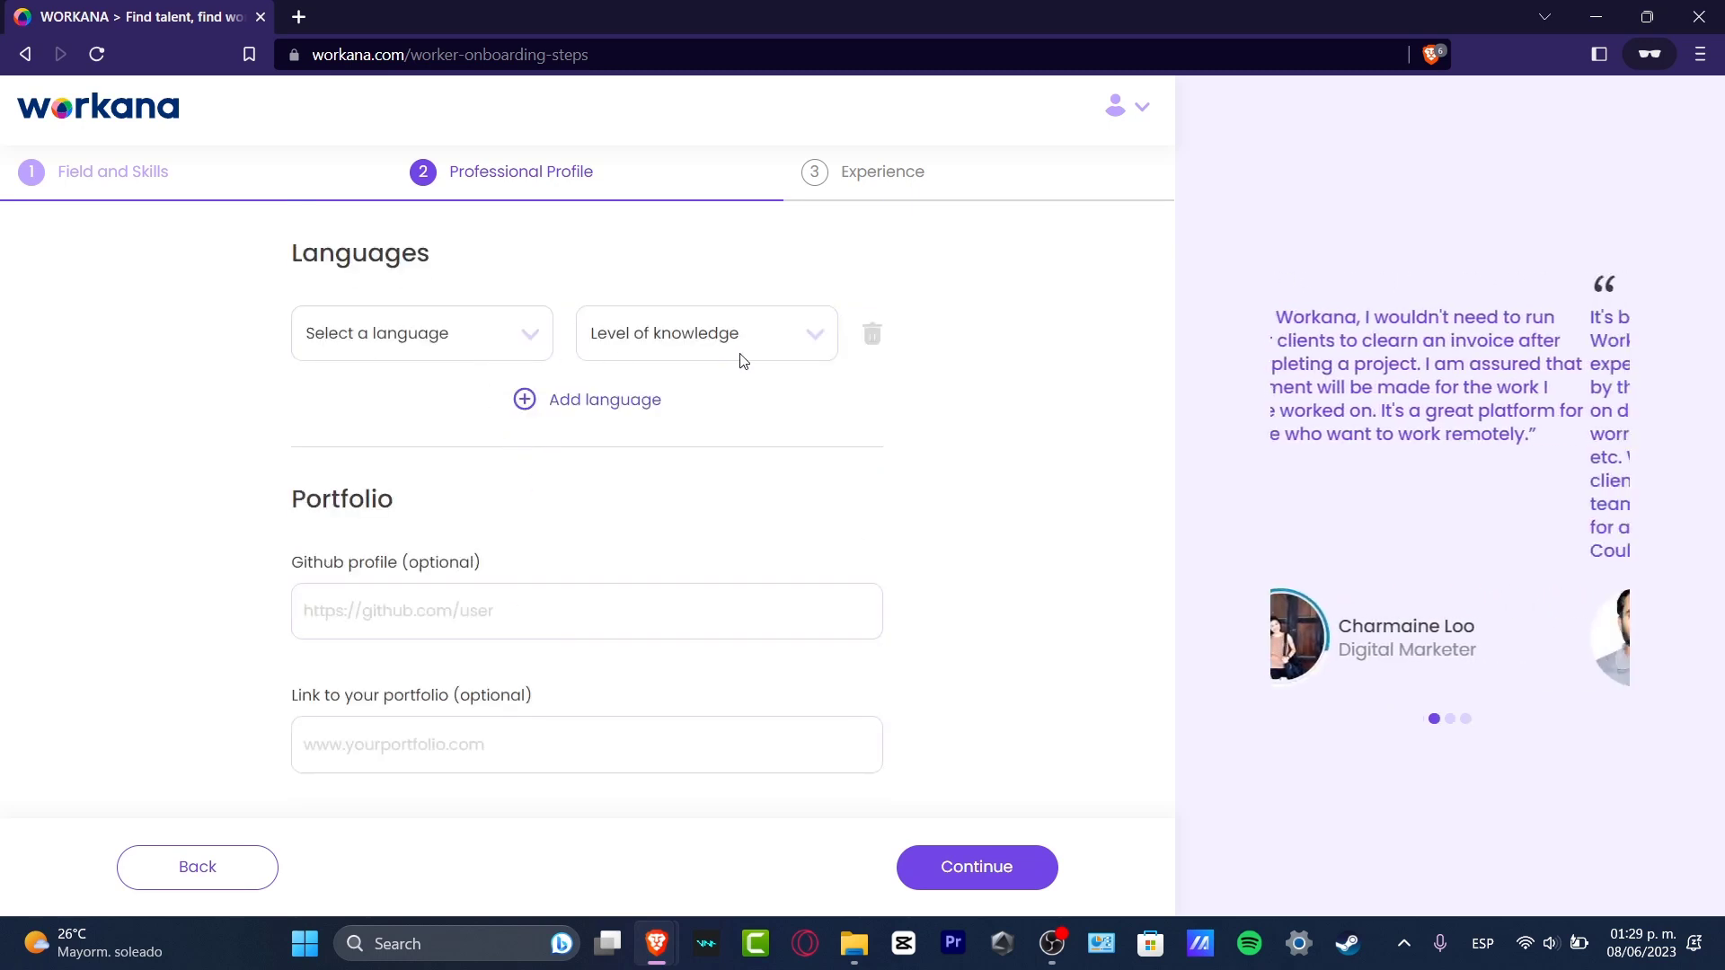
left_click(508, 606)
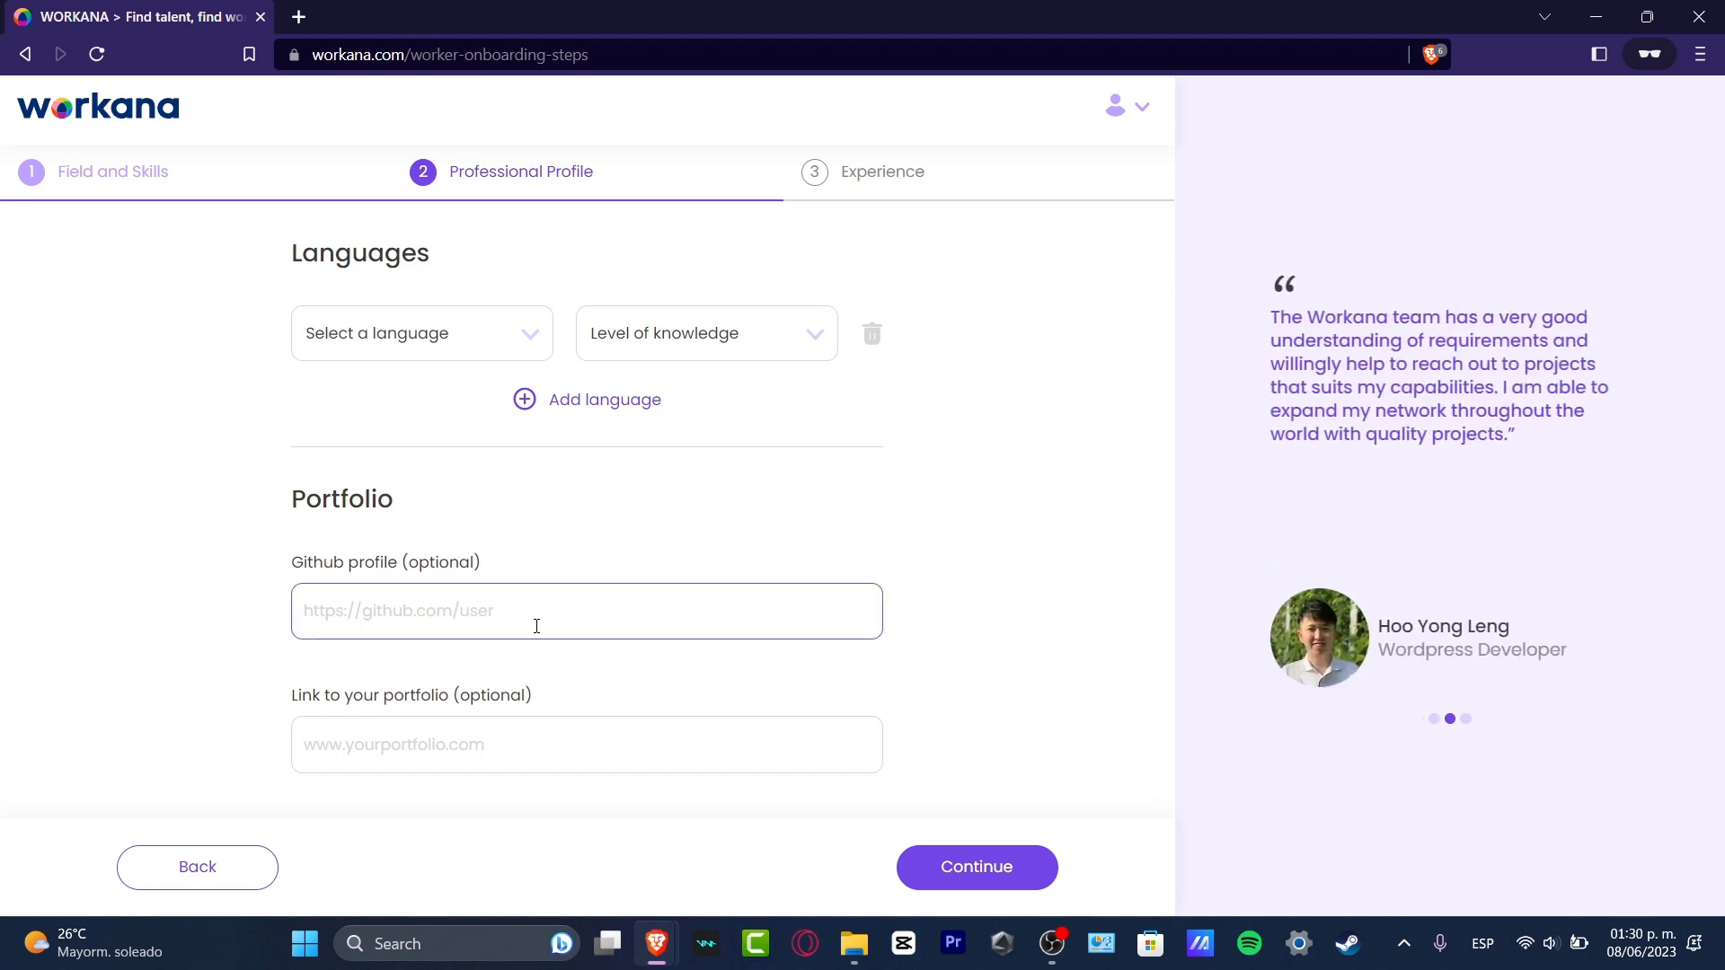
scroll(536, 626, "down", 1)
left_click(493, 713)
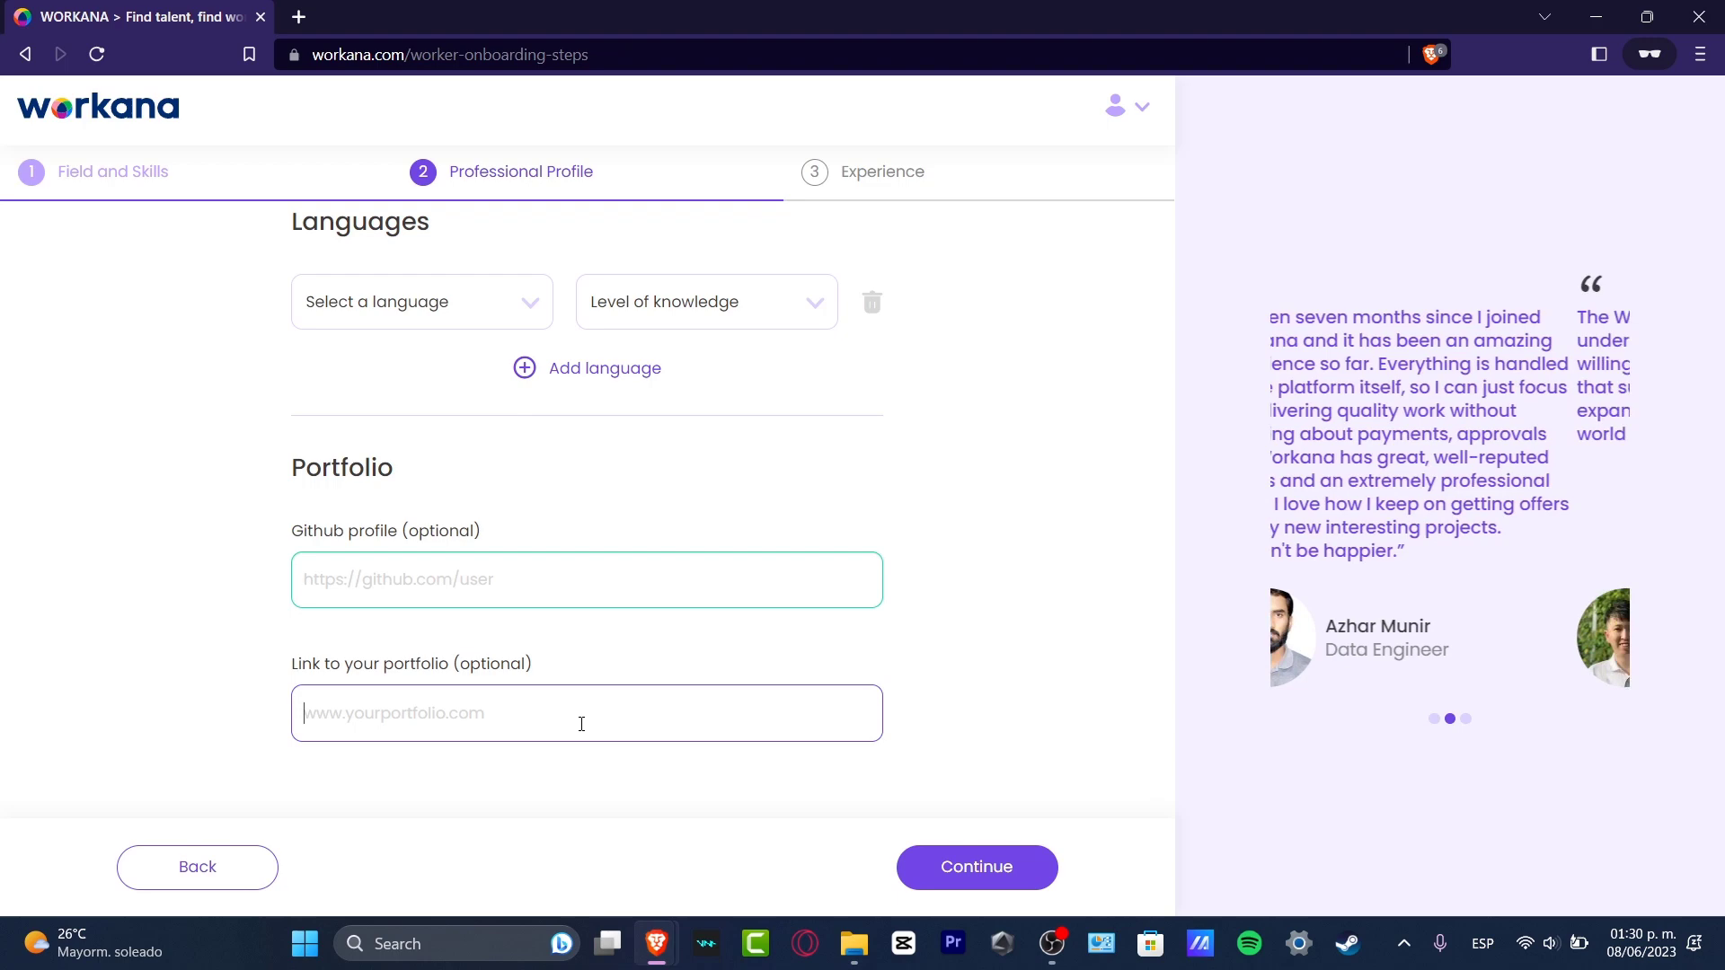
left_click(298, 17)
type("adobe enhace")
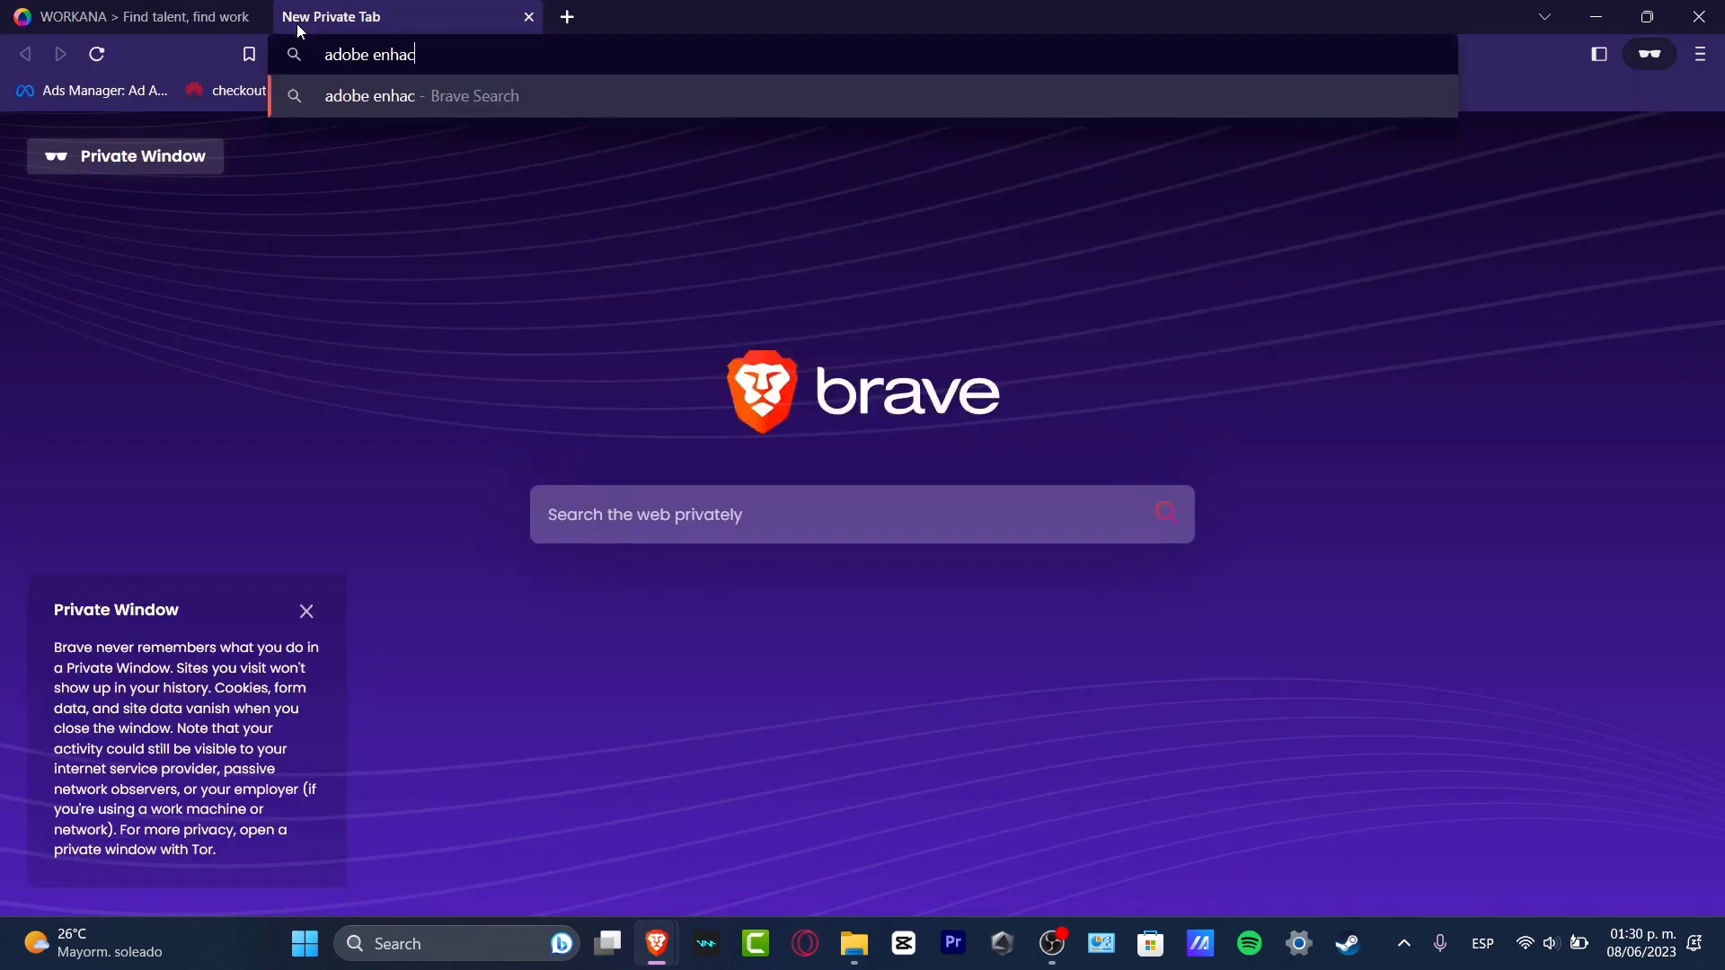
key("Return")
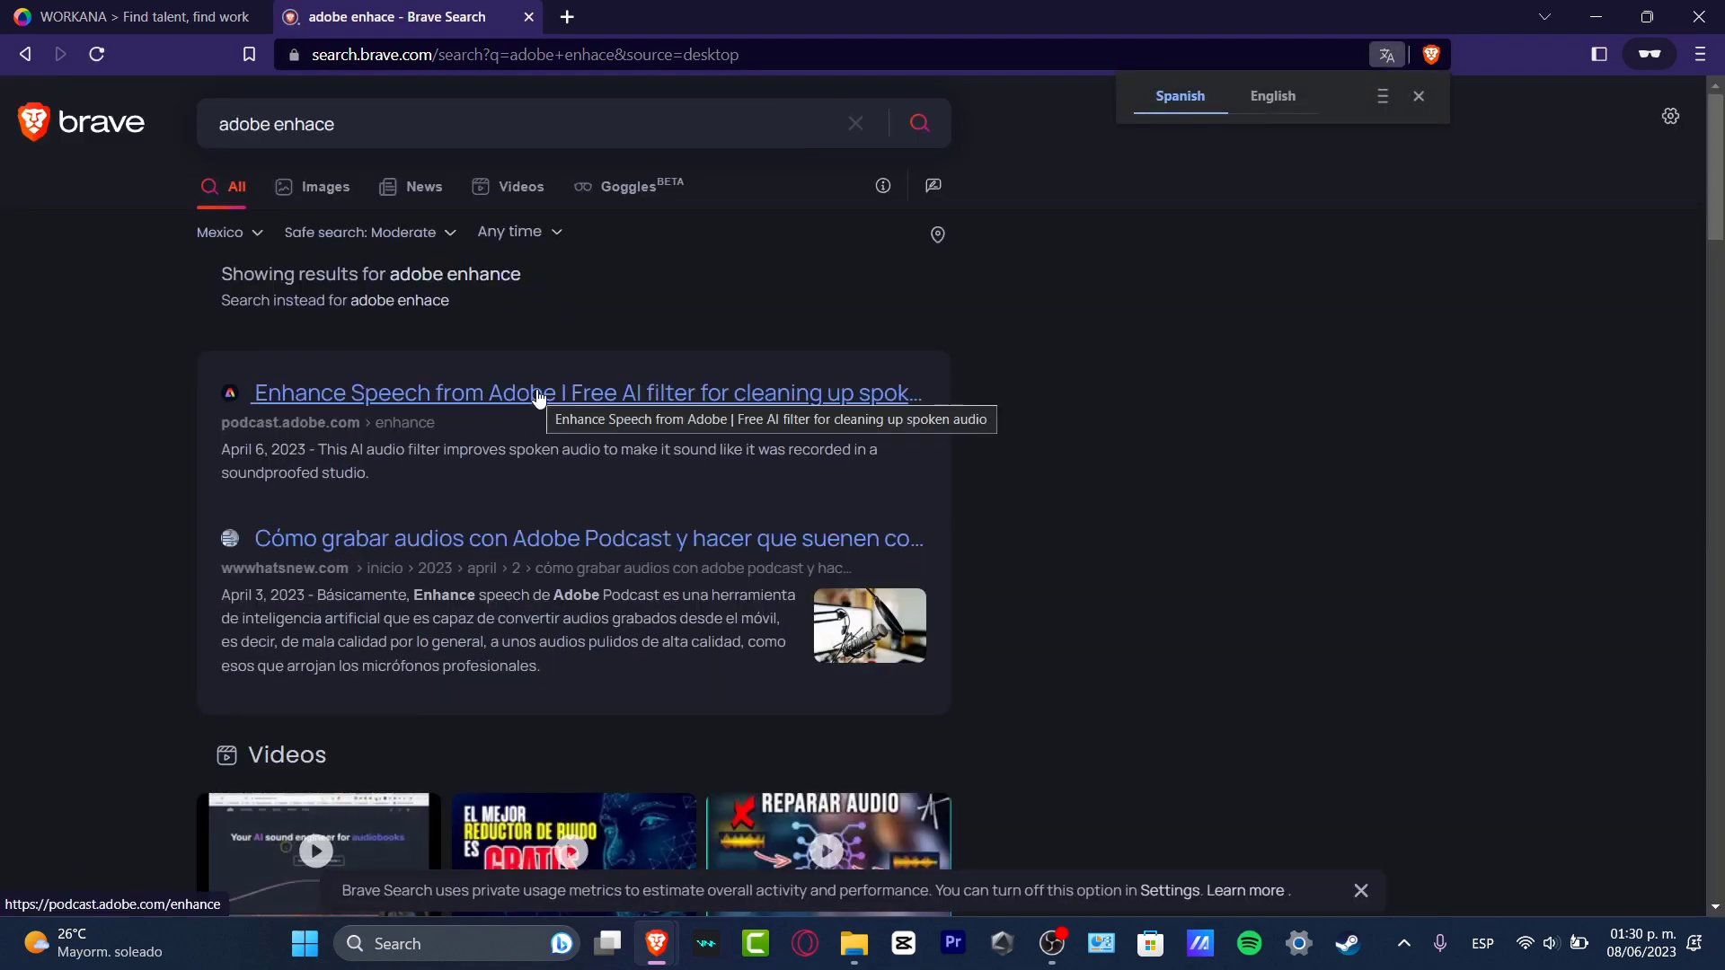
scroll(629, 449, "down", 7)
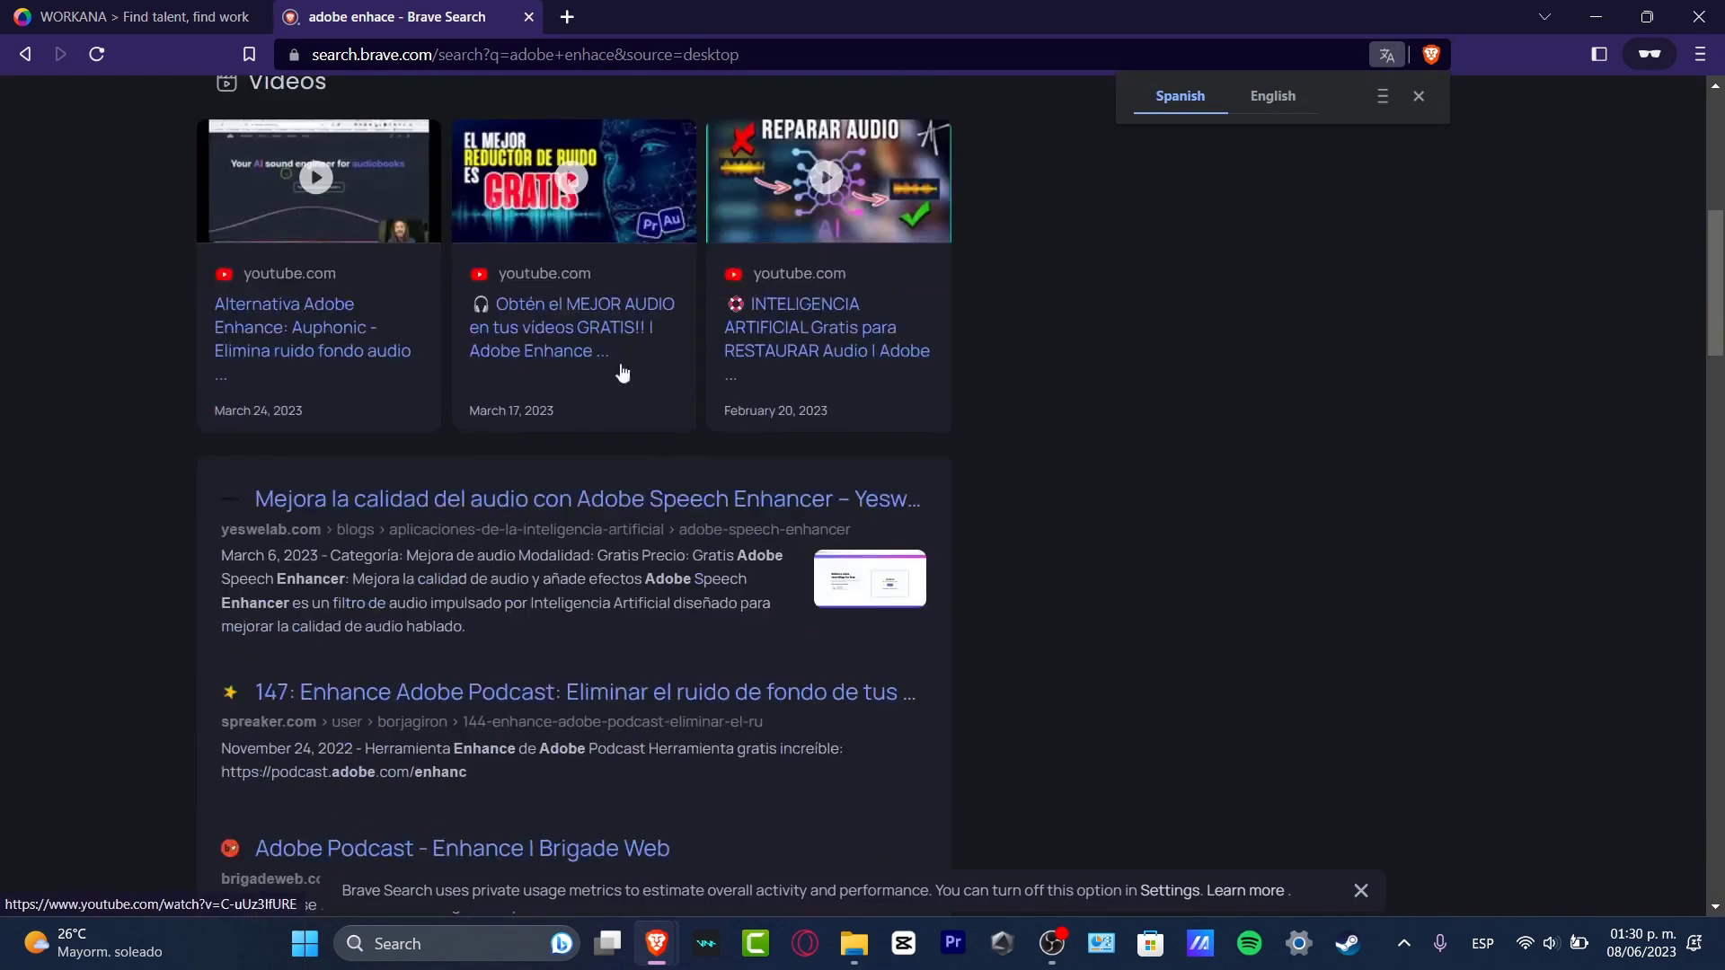
left_click(528, 18)
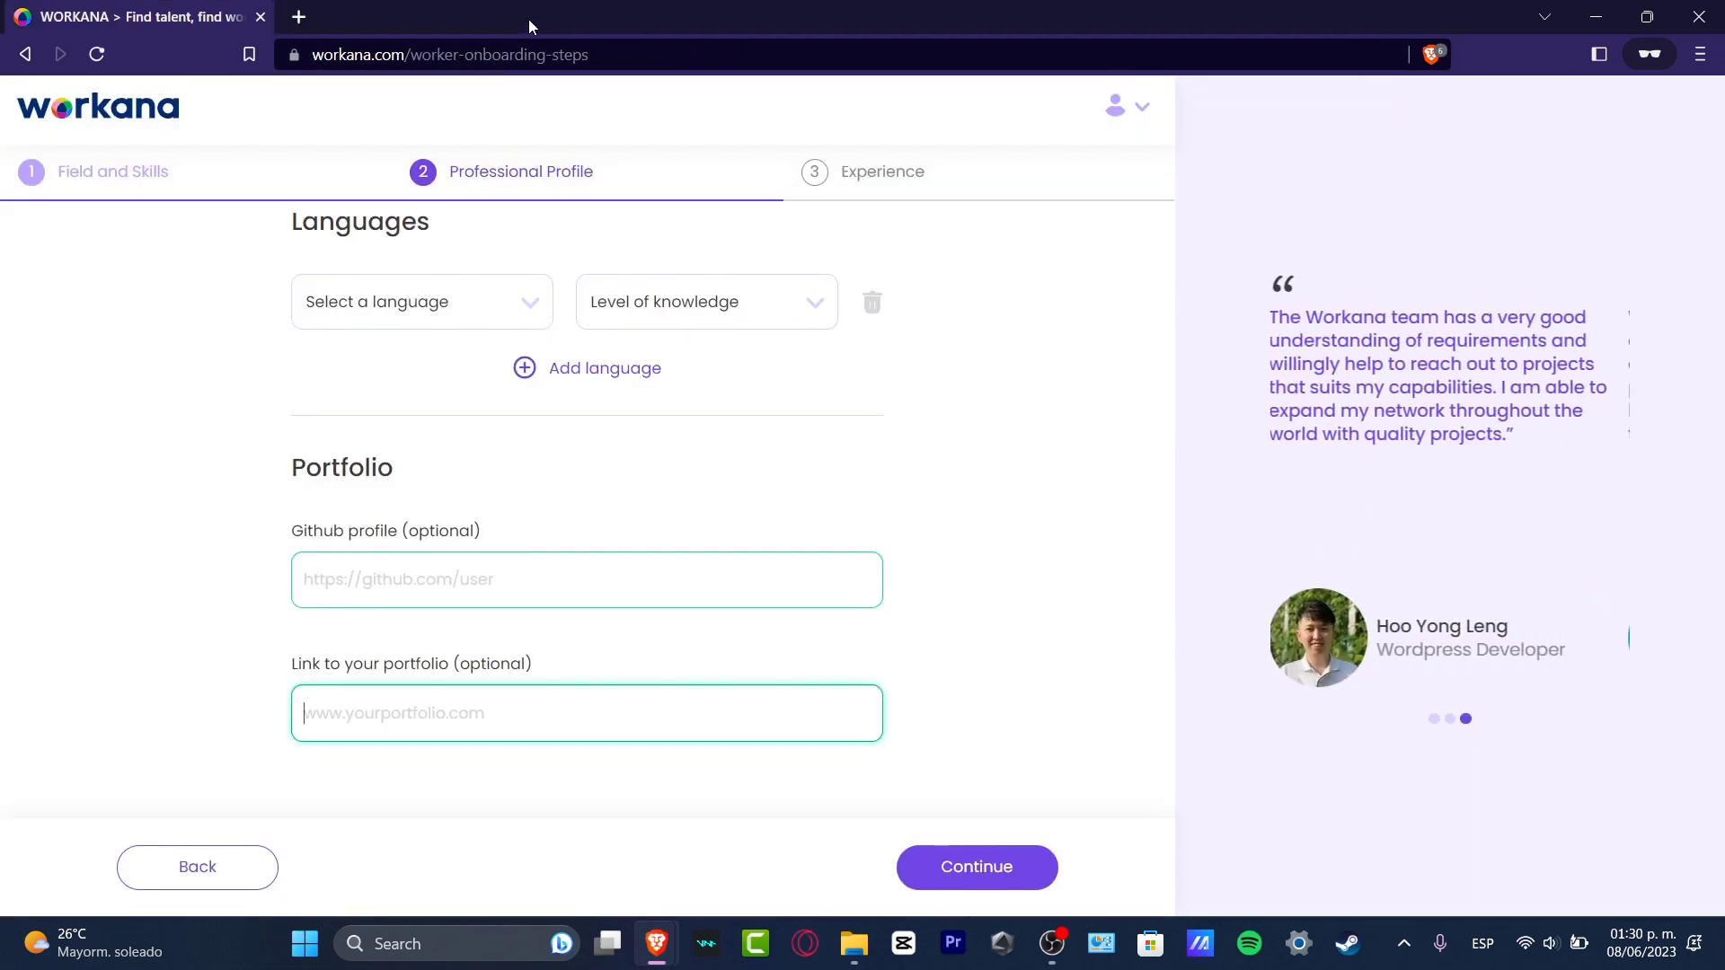
Step: Add a work experience manually with a suggested position and Whitestar Studios as company
key("Return")
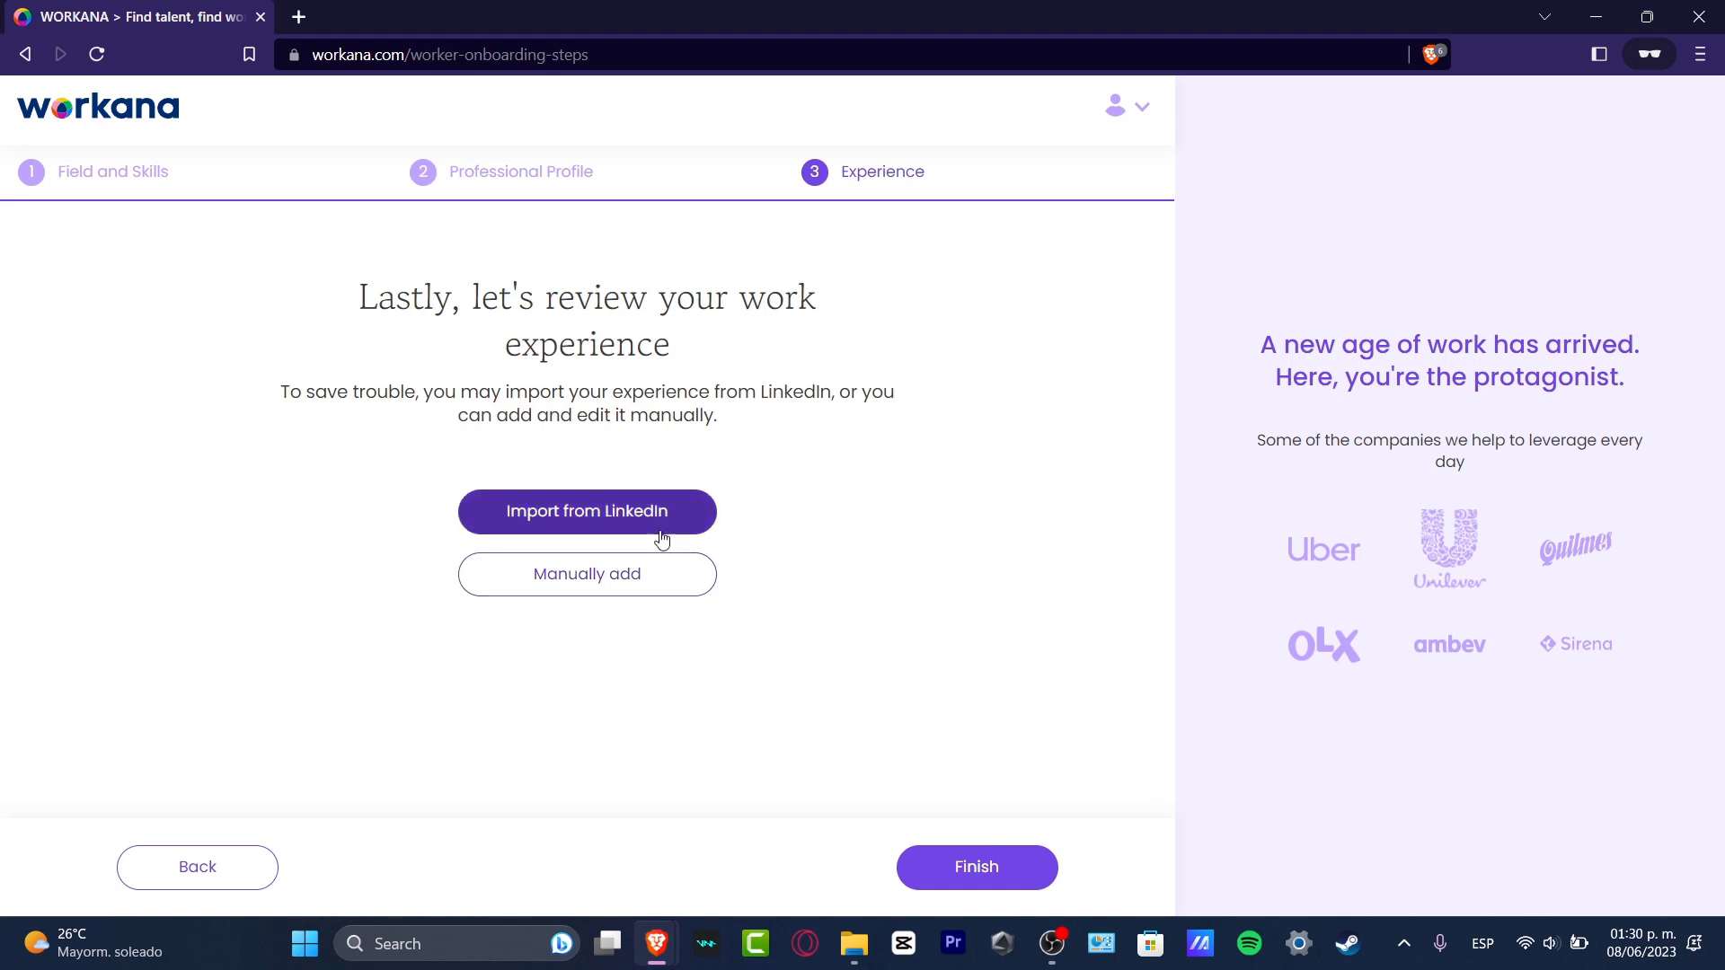
left_click(662, 588)
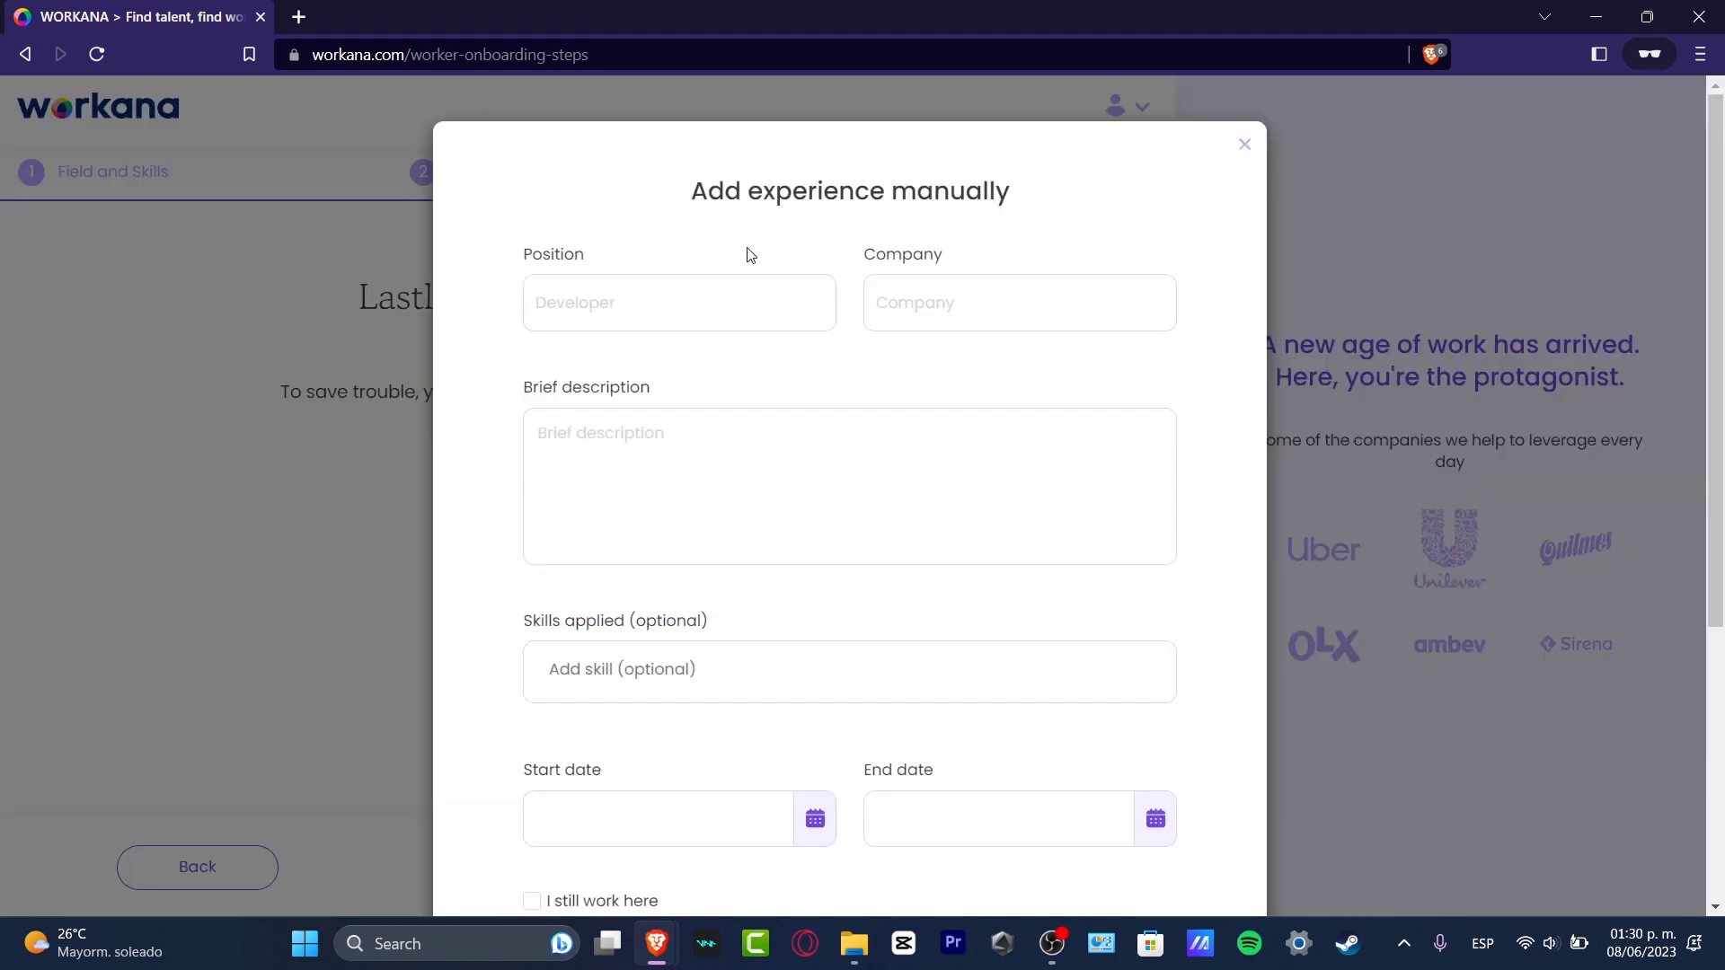
left_click(746, 304)
left_click(692, 381)
left_click(950, 316)
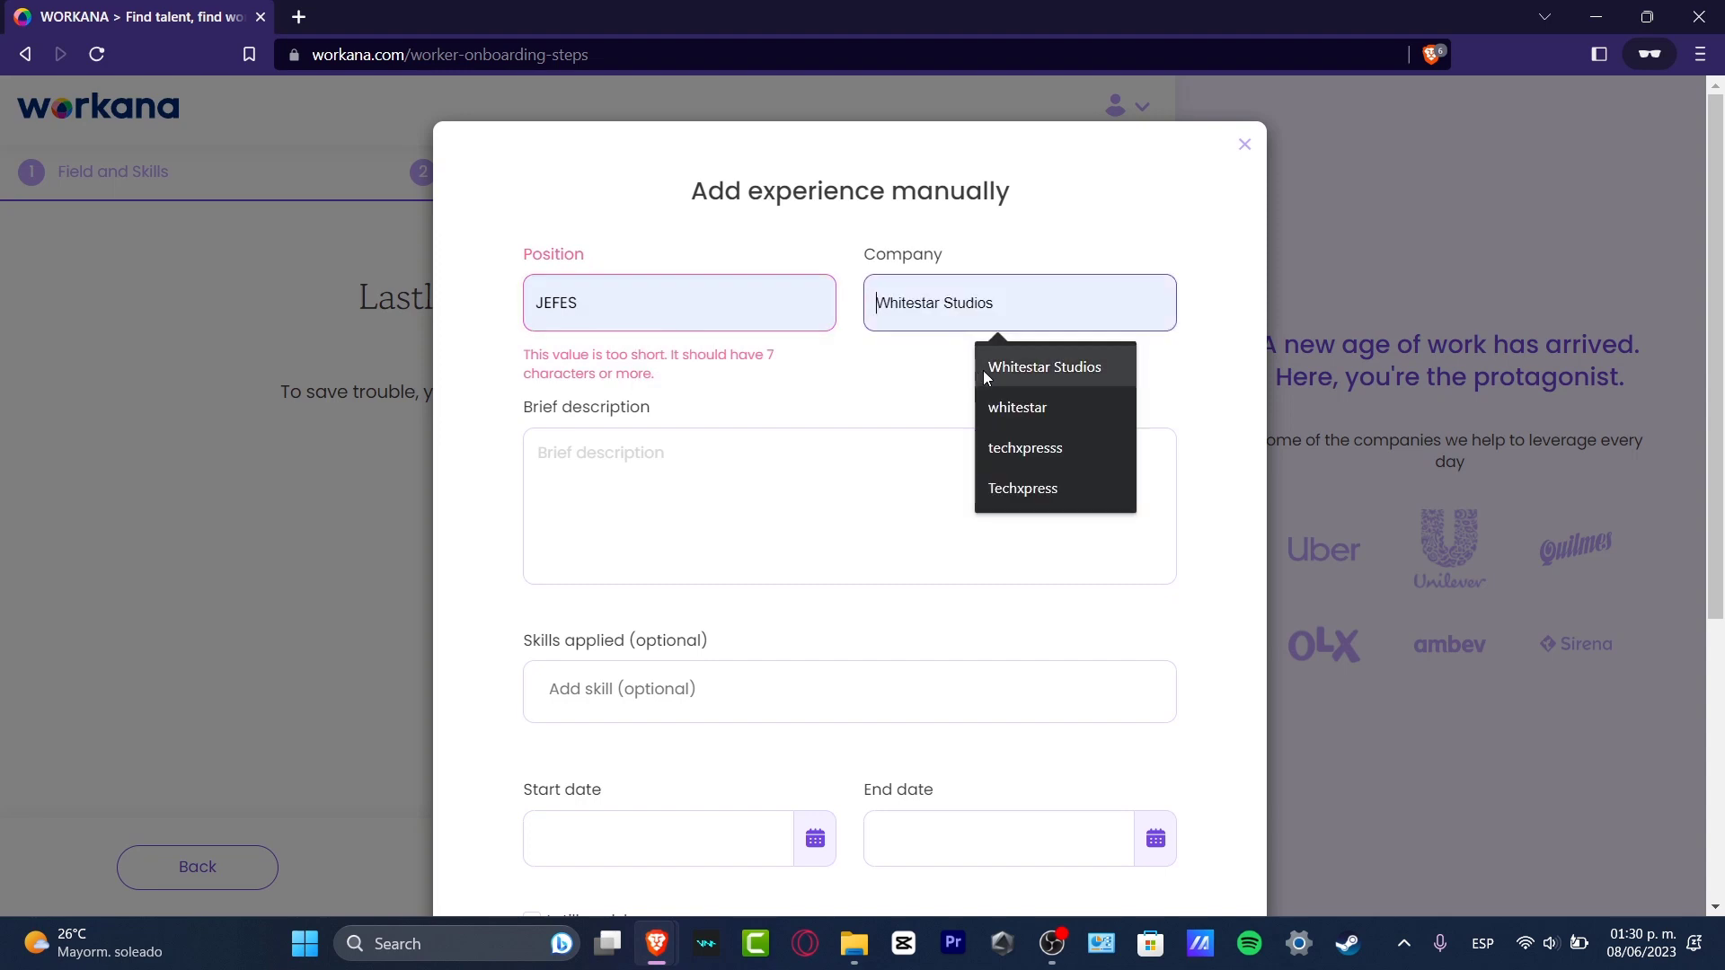
left_click(983, 370)
left_click(797, 515)
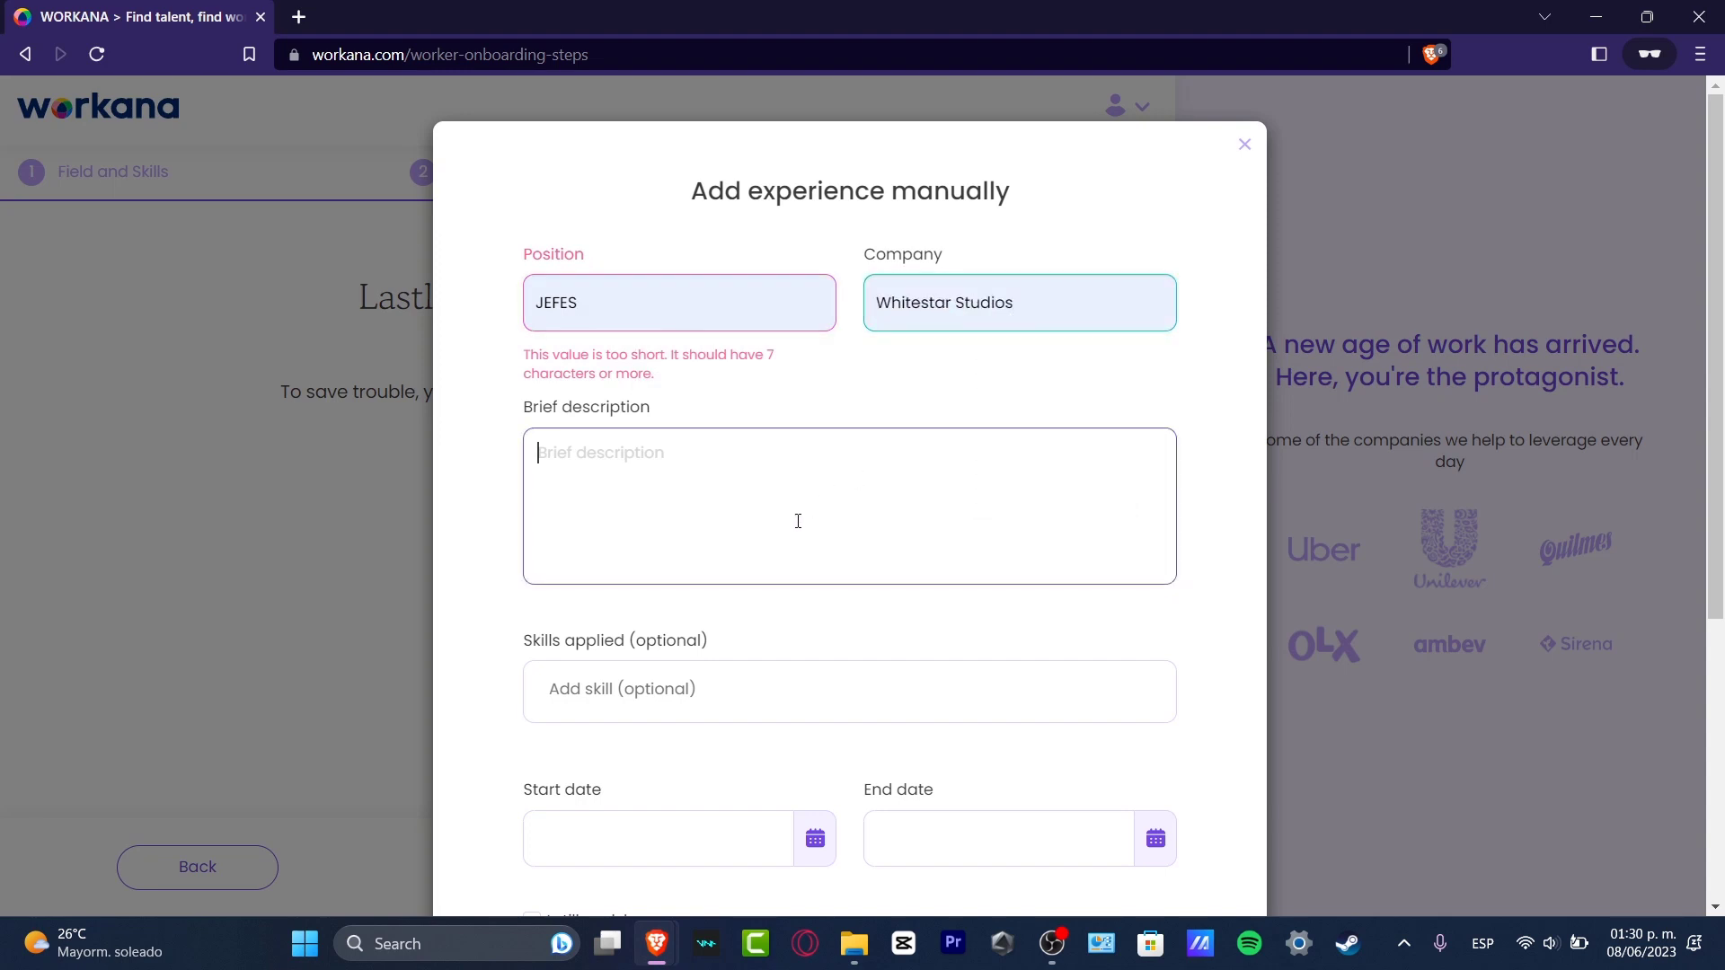
Step: Lengthen the position with 'SSSSS' and add Graphic Design as an applied skill
left_click(613, 313)
type("SSSSS")
left_click(800, 666)
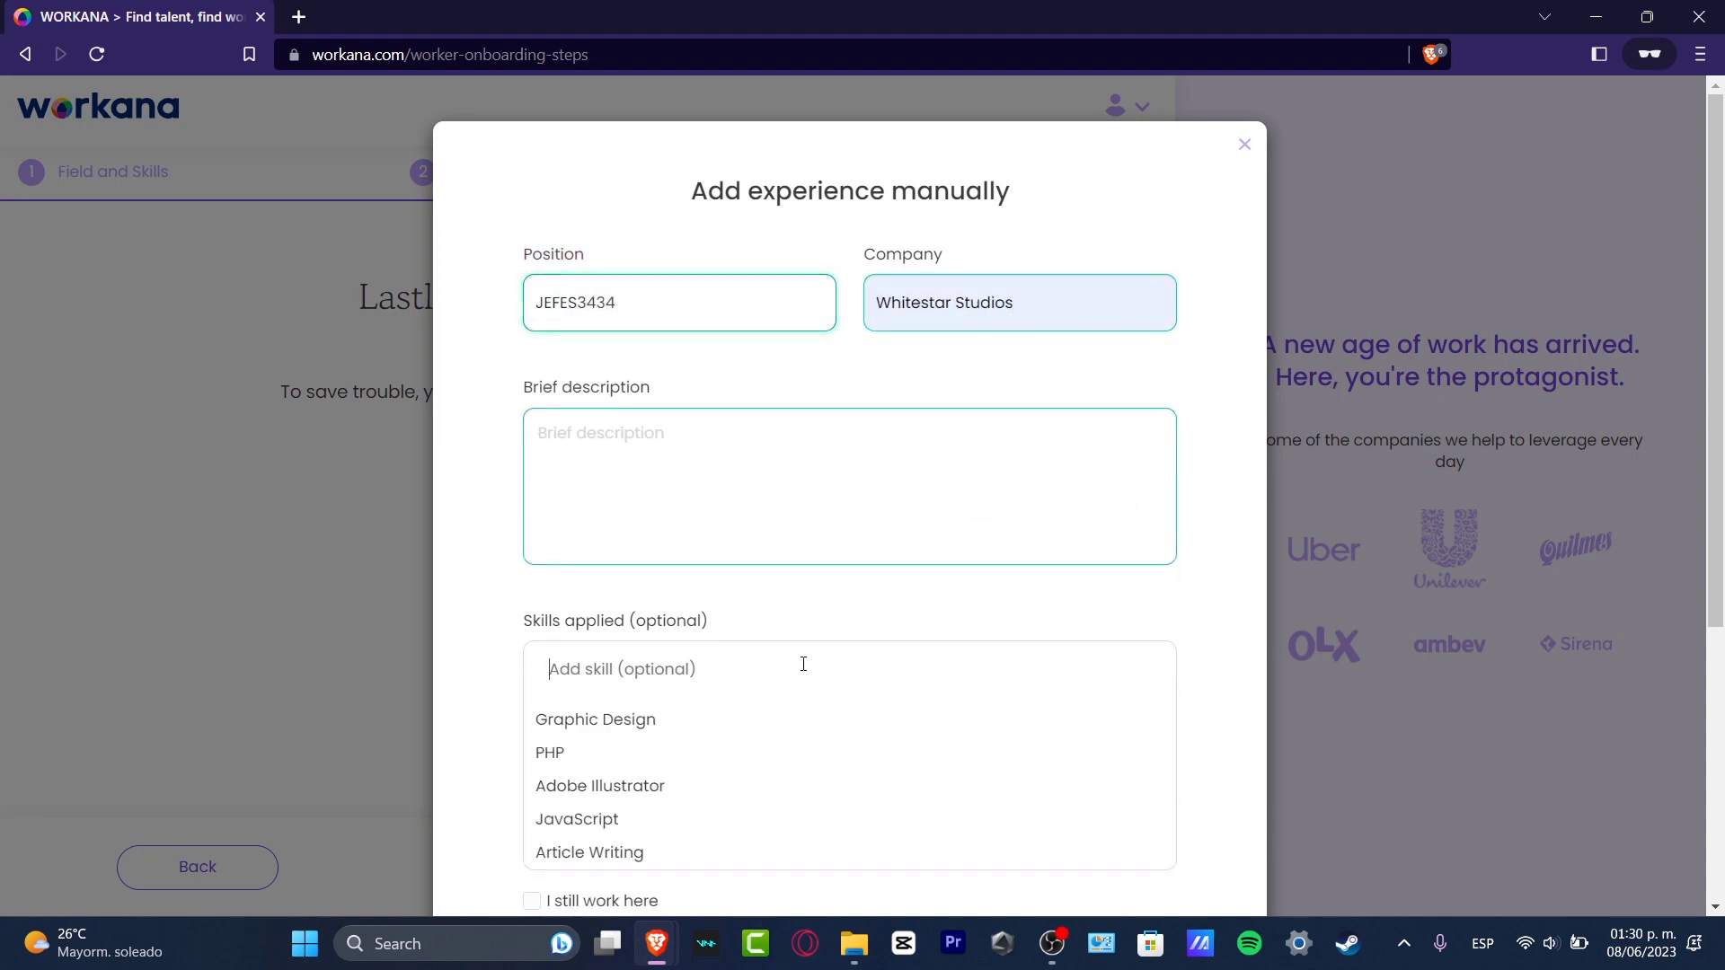
scroll(820, 578, "down", 5)
left_click(788, 288)
Step: Set the start date to March 2023, mark it as a current job, and save
left_click(674, 398)
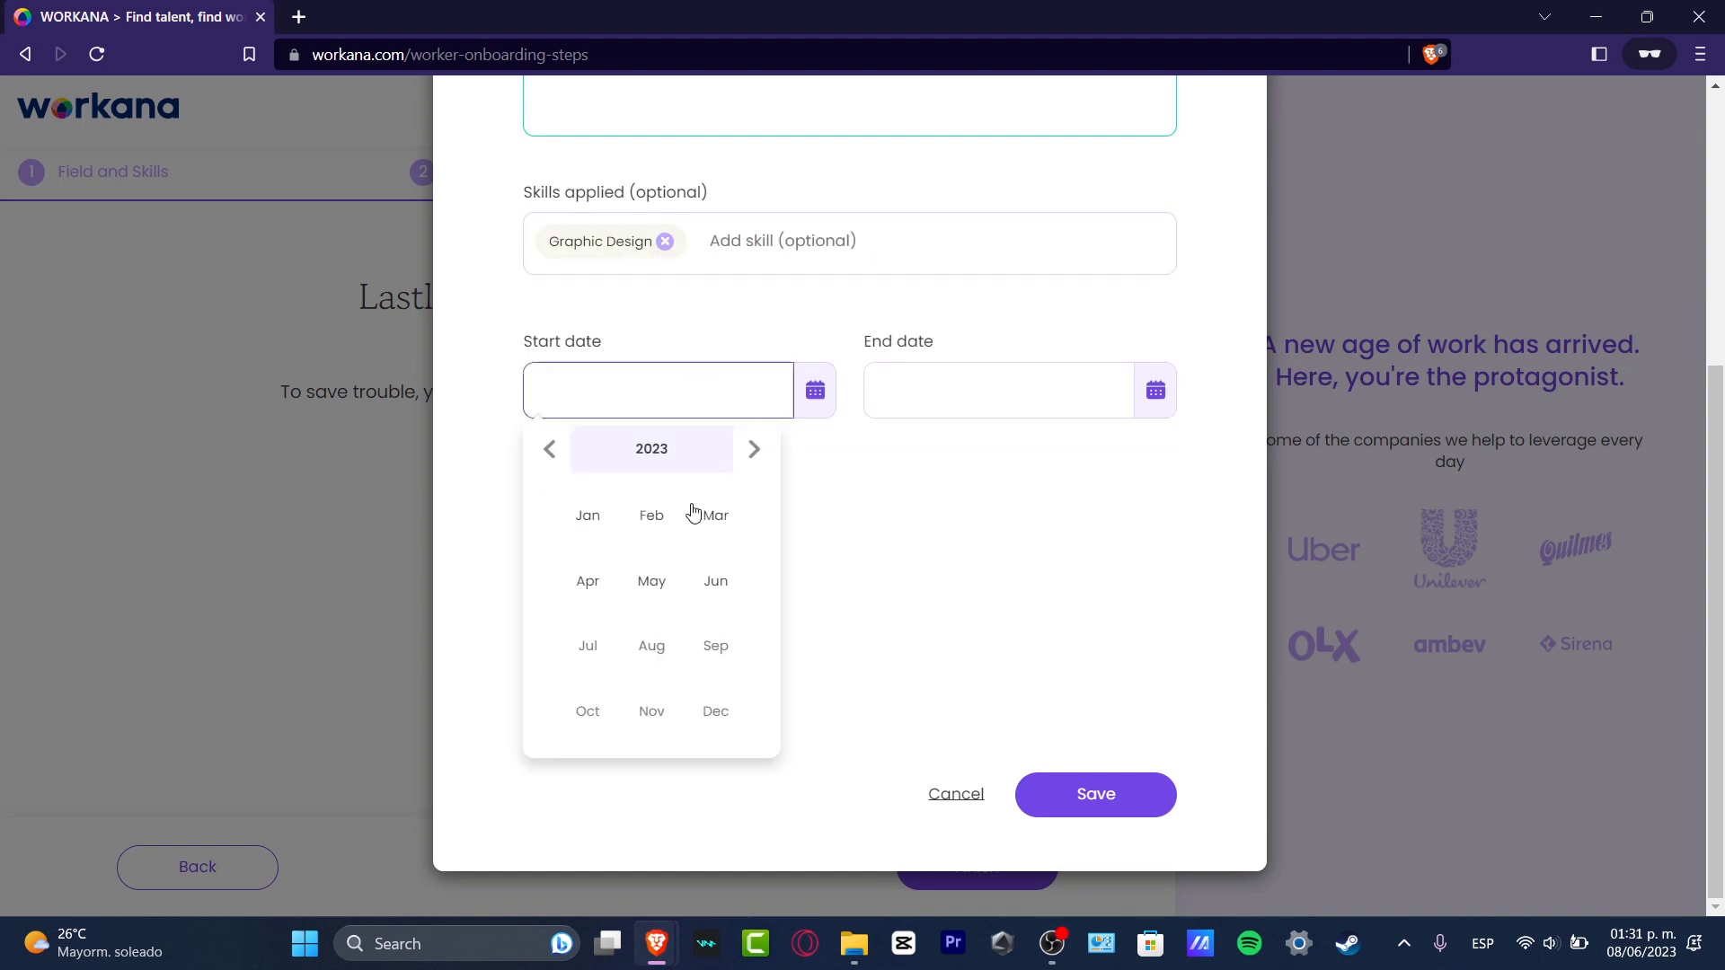
left_click(709, 512)
left_click(898, 405)
left_click(531, 473)
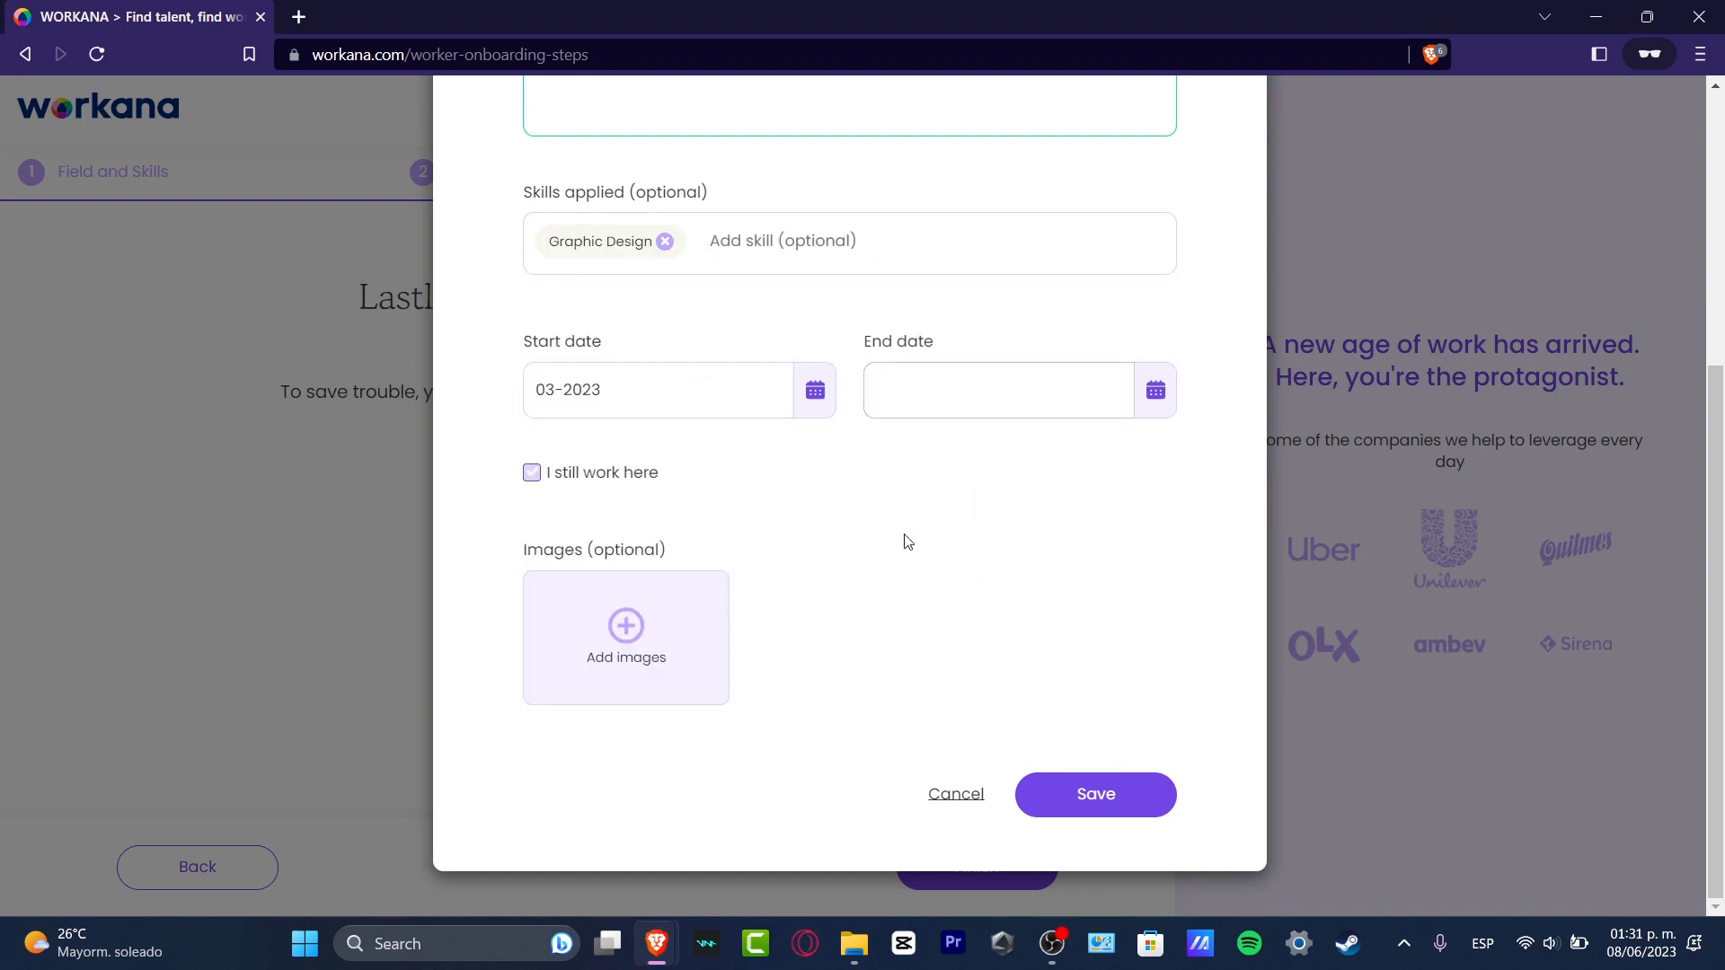
left_click(1114, 794)
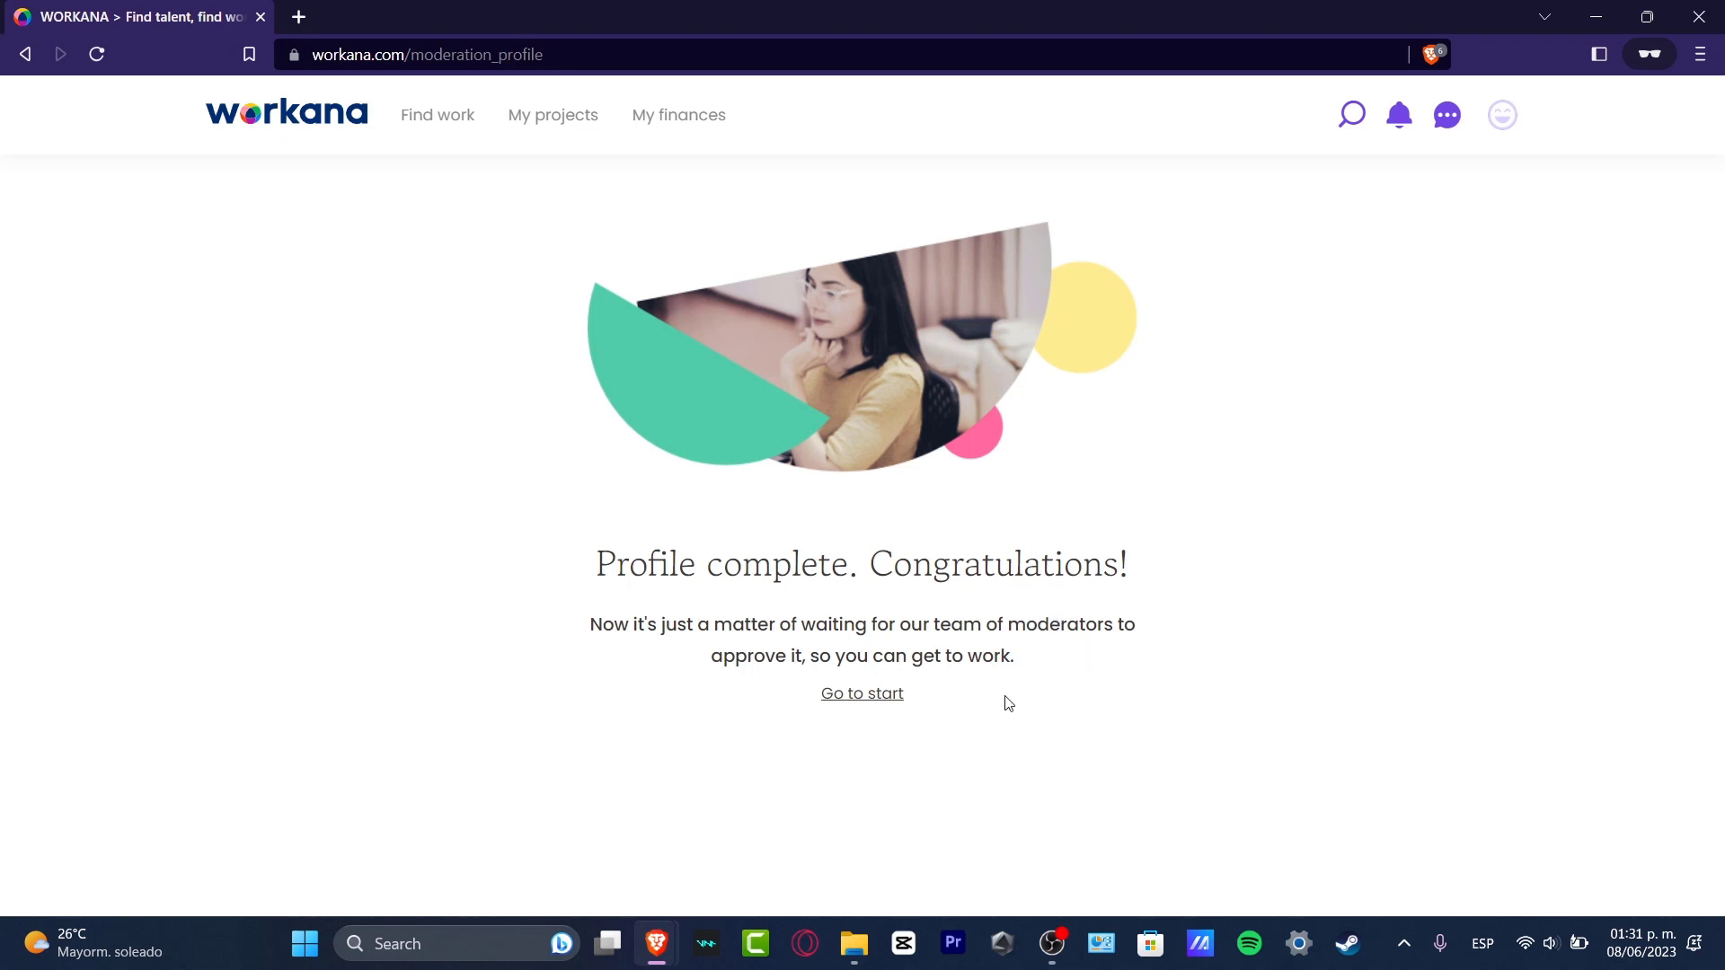
Step: Go from the completed-profile screen to the freelancer dashboard and review its top menus
left_click(888, 697)
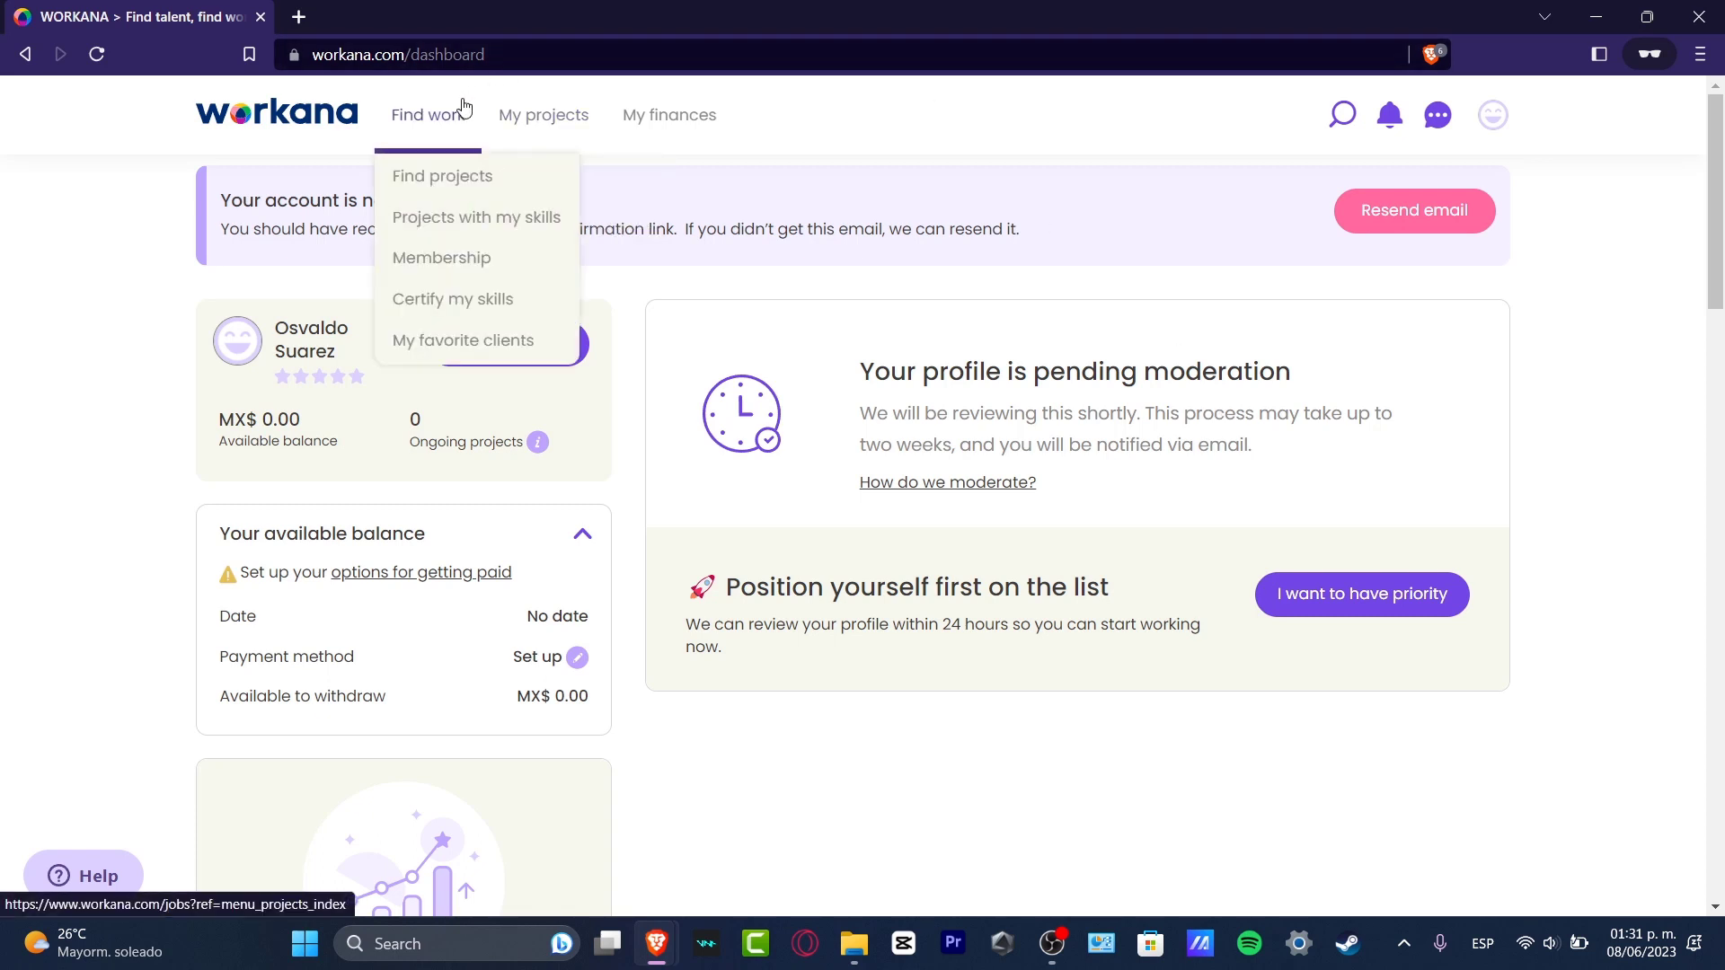
mouse_move(542, 119)
mouse_move(704, 118)
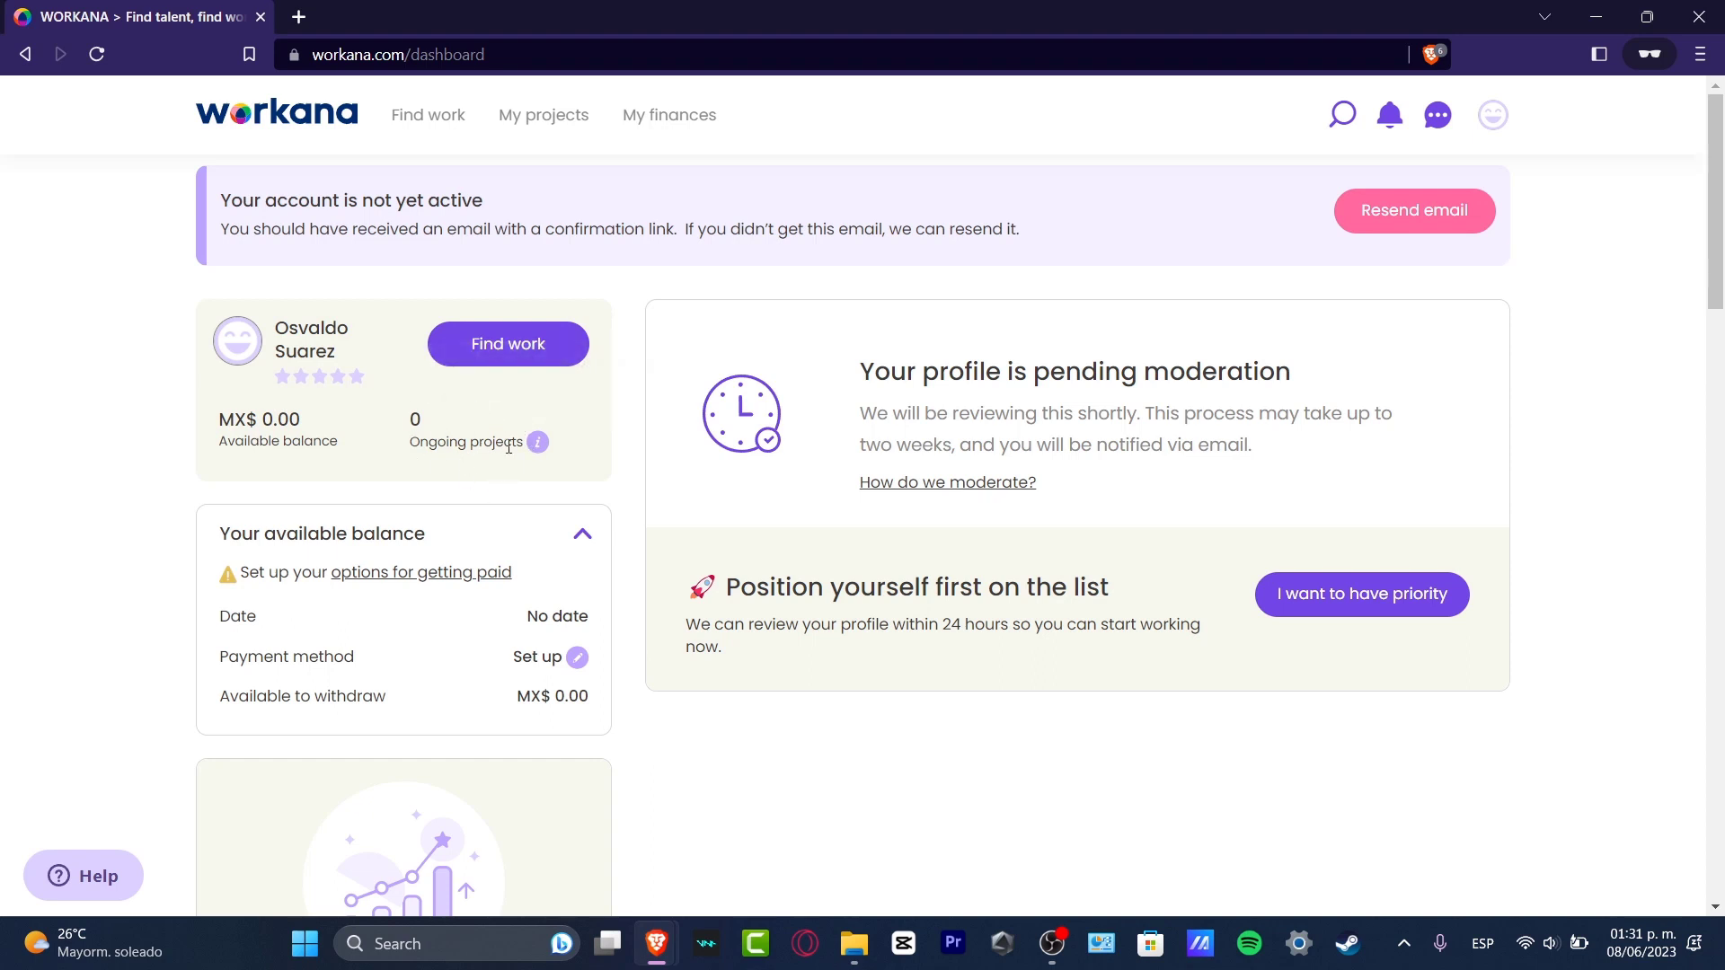
mouse_move(537, 448)
Step: Scroll the dashboard to the Available to withdraw balance and the IRON level card
left_click_drag(490, 433, 419, 440)
scroll(454, 461, "down", 4)
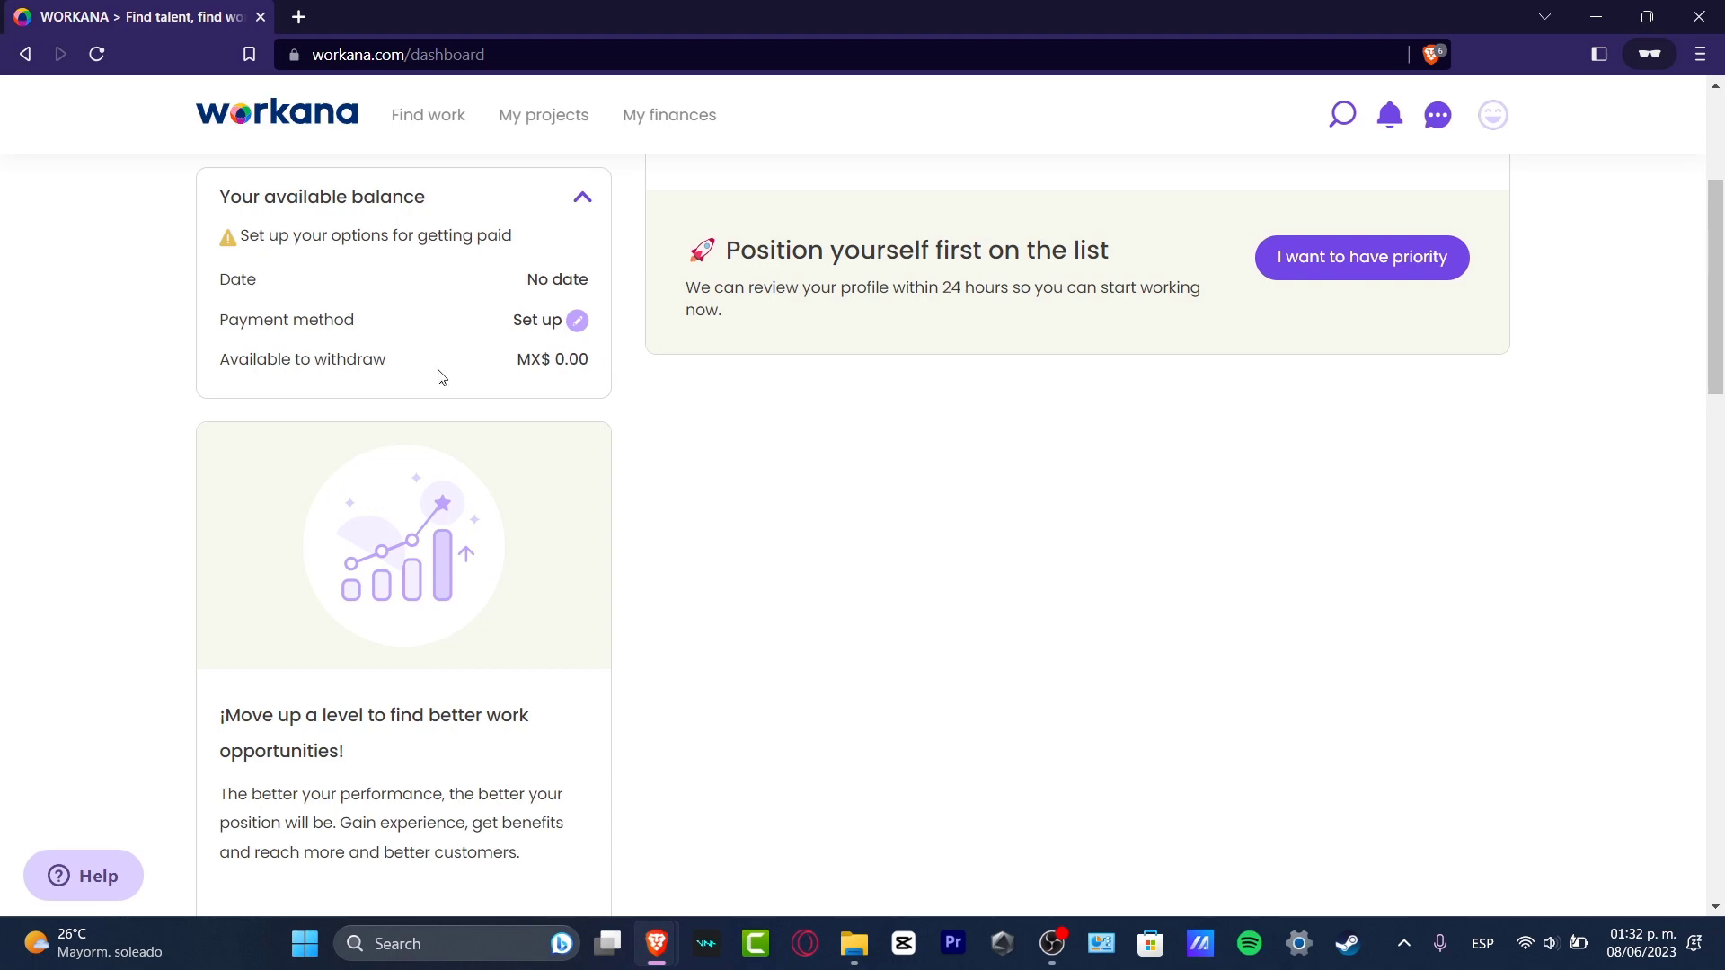
left_click_drag(398, 369, 220, 362)
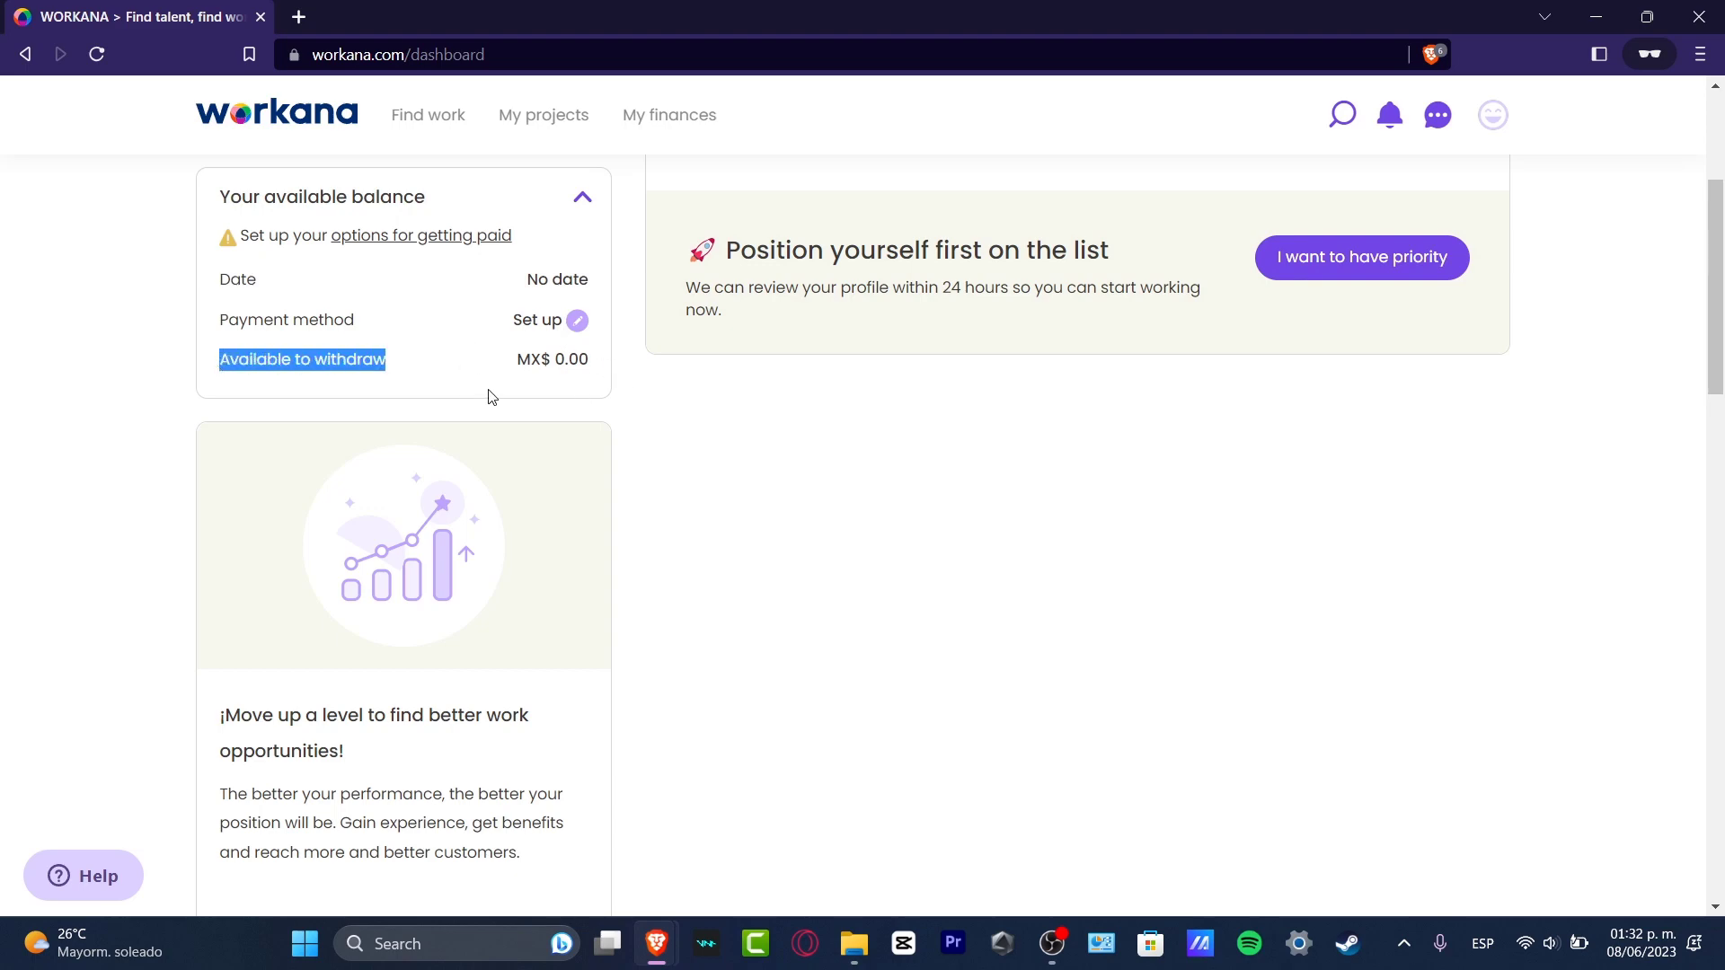
scroll(575, 368, "down", 10)
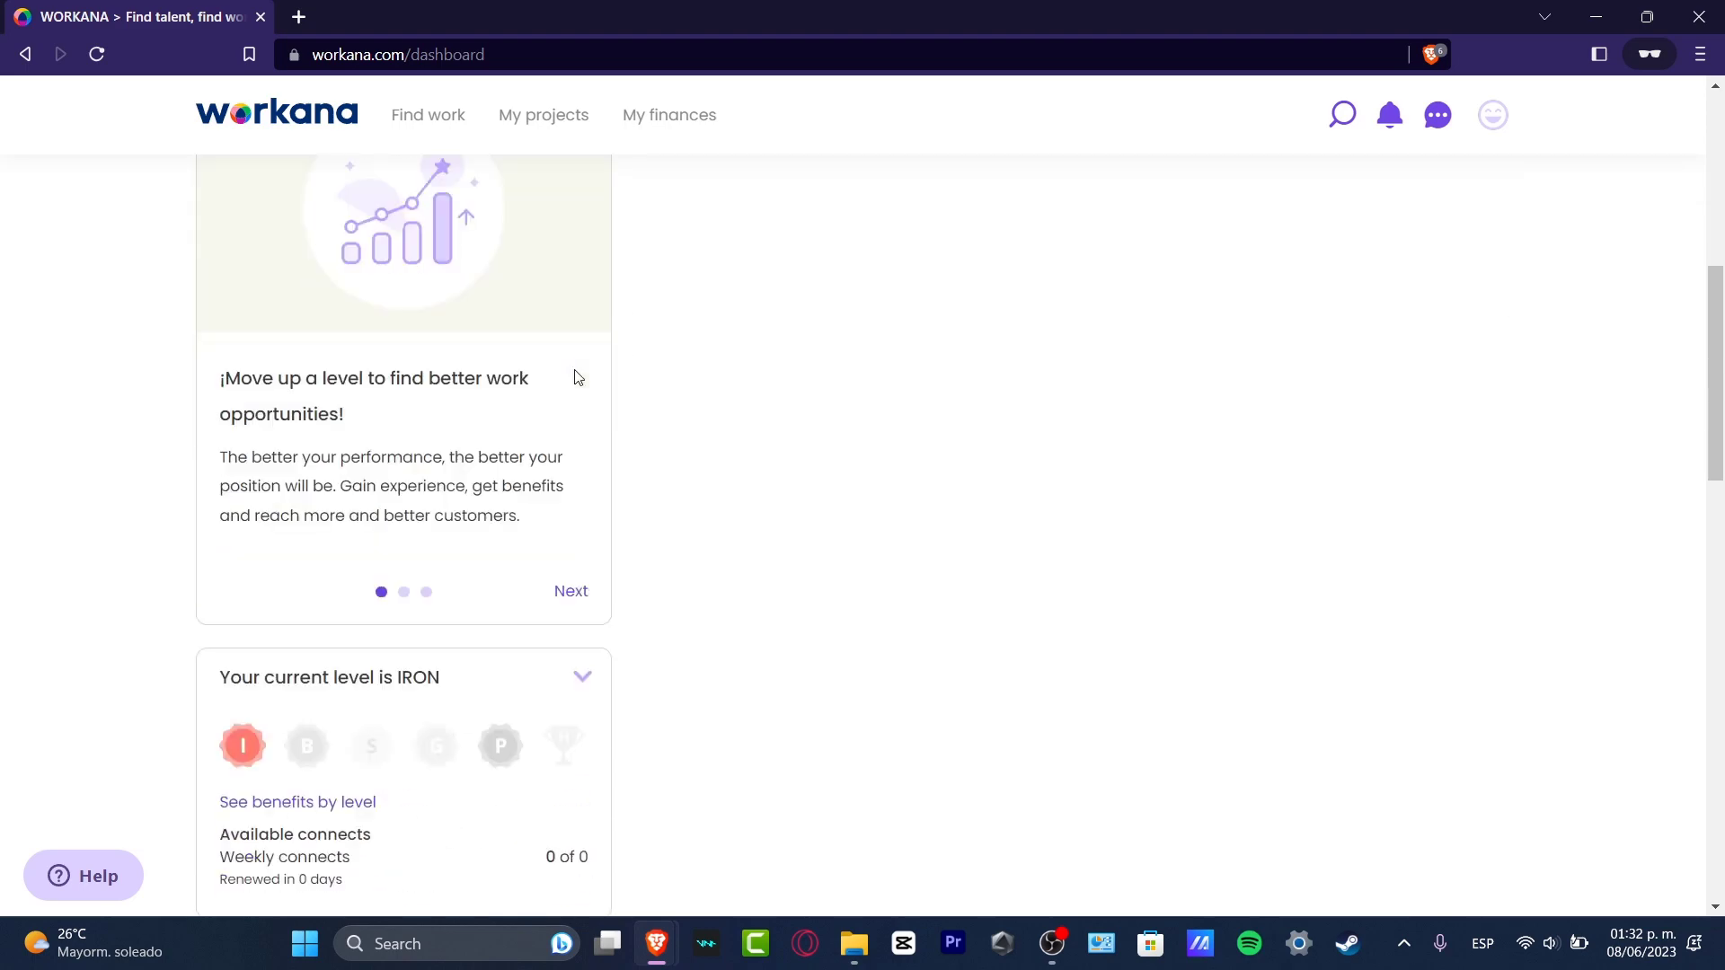
scroll(577, 376, "up", 4)
scroll(574, 377, "up", 4)
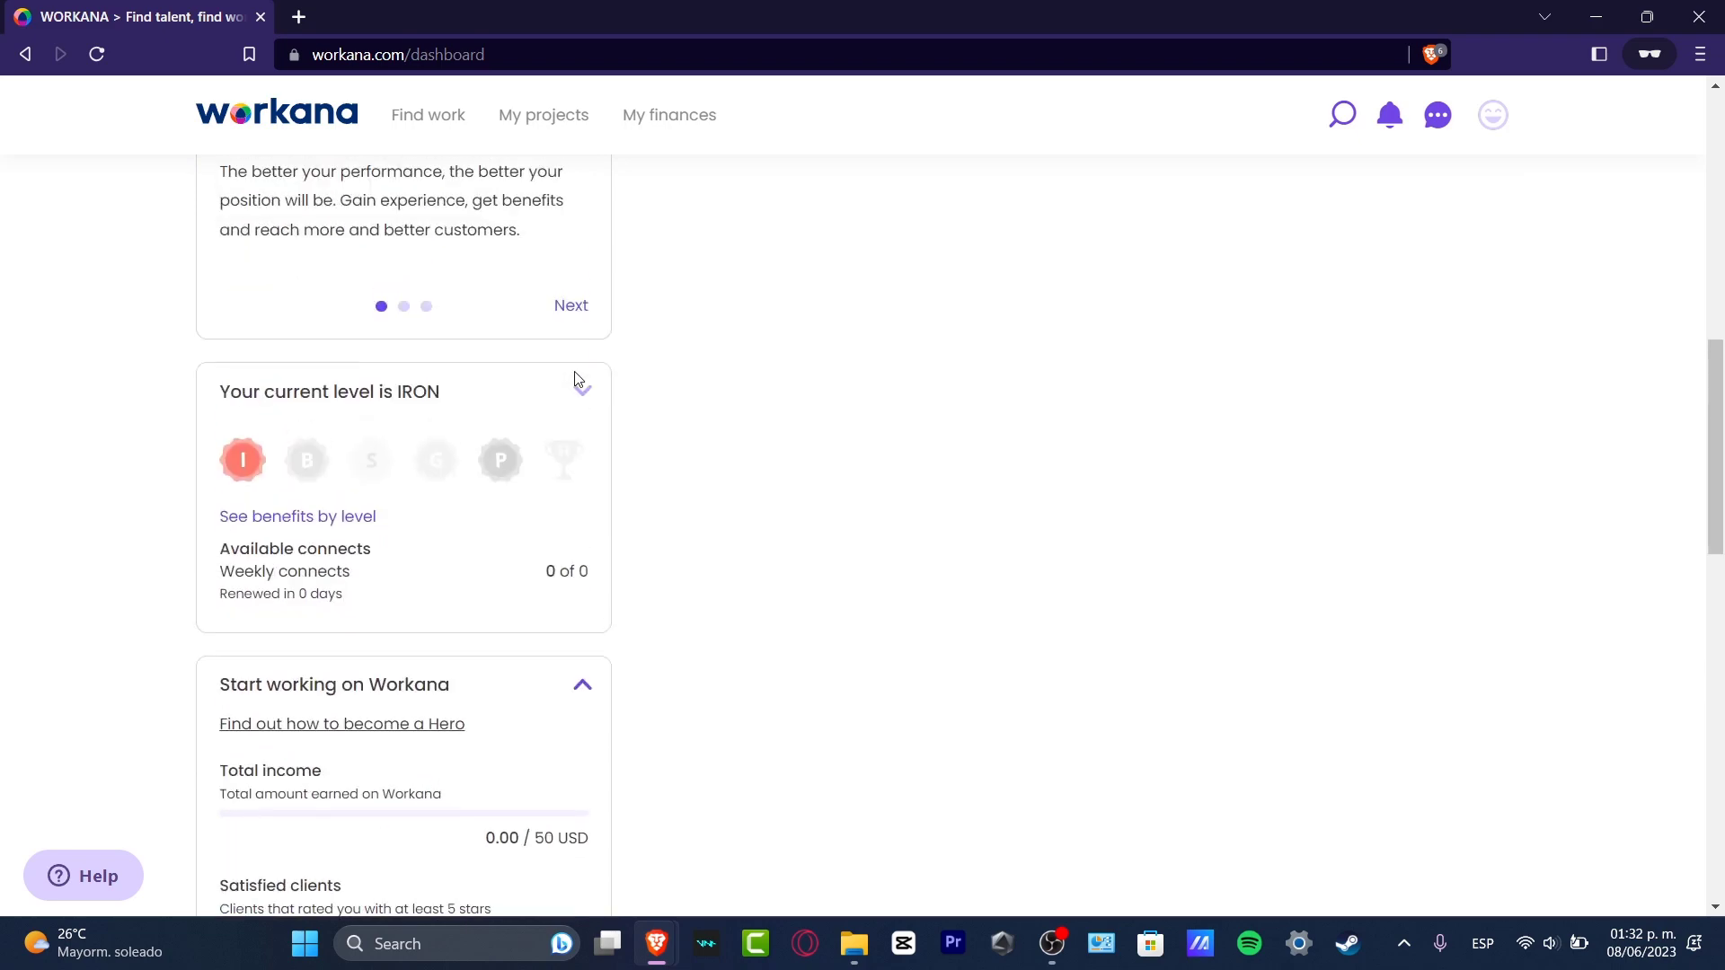
scroll(575, 378, "down", 4)
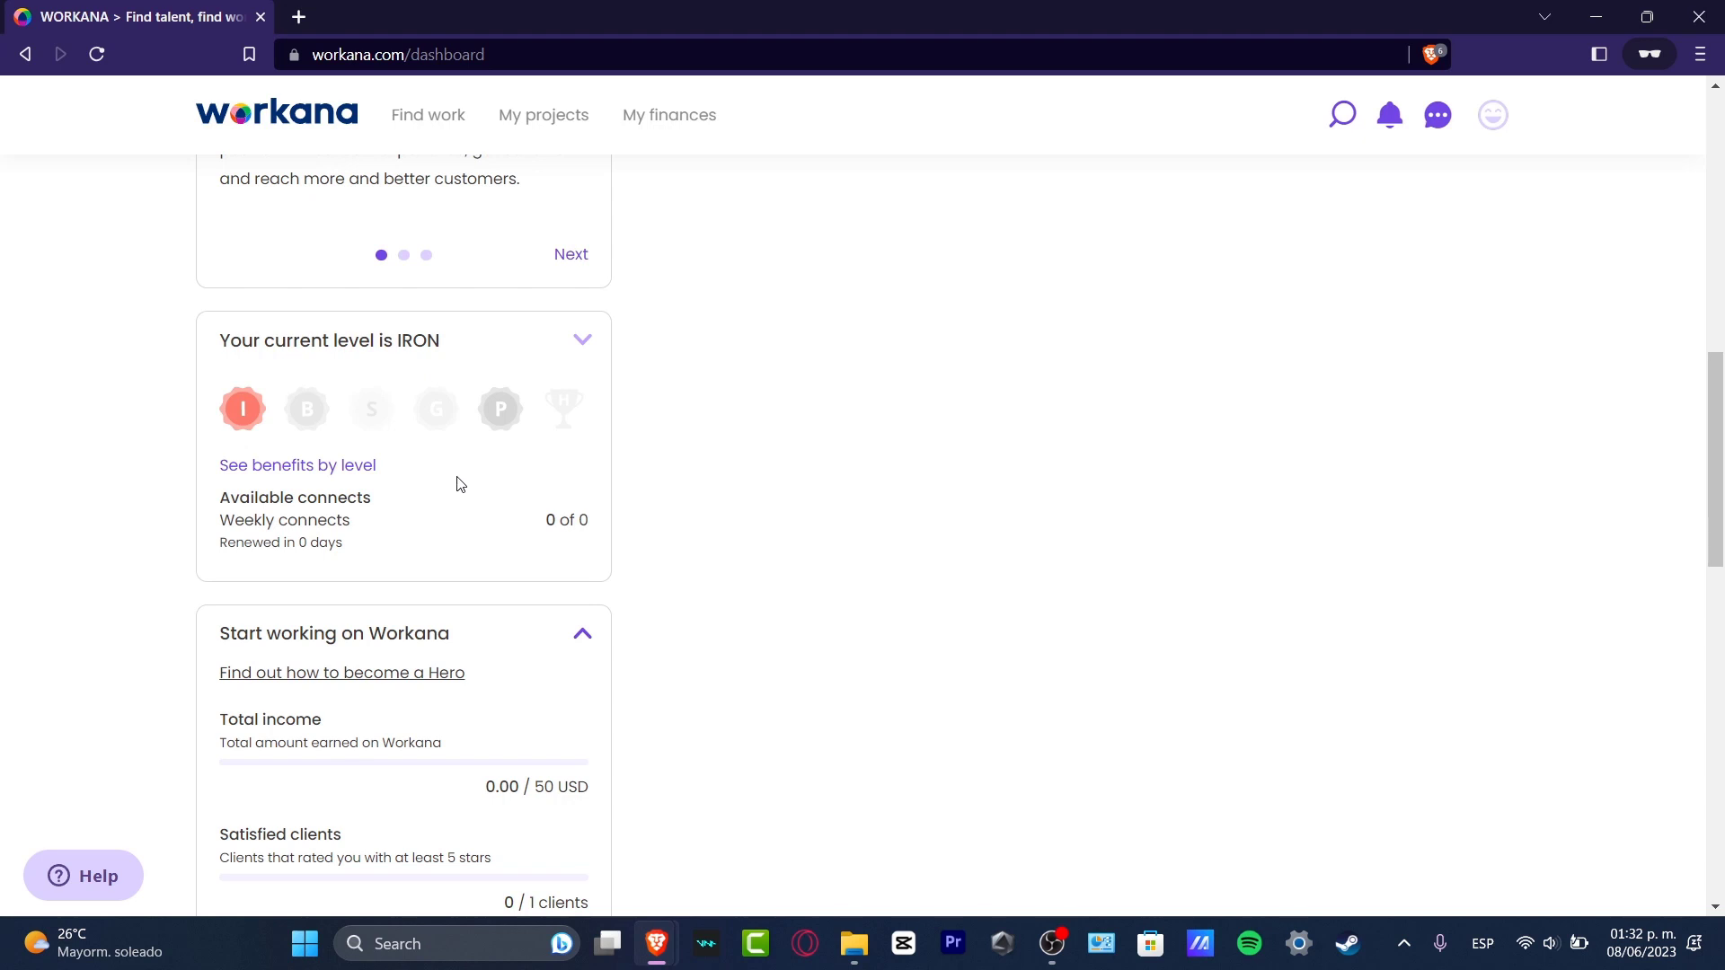
Step: Open the level benefits window and review IRON's 2 weekly connects
left_click(355, 466)
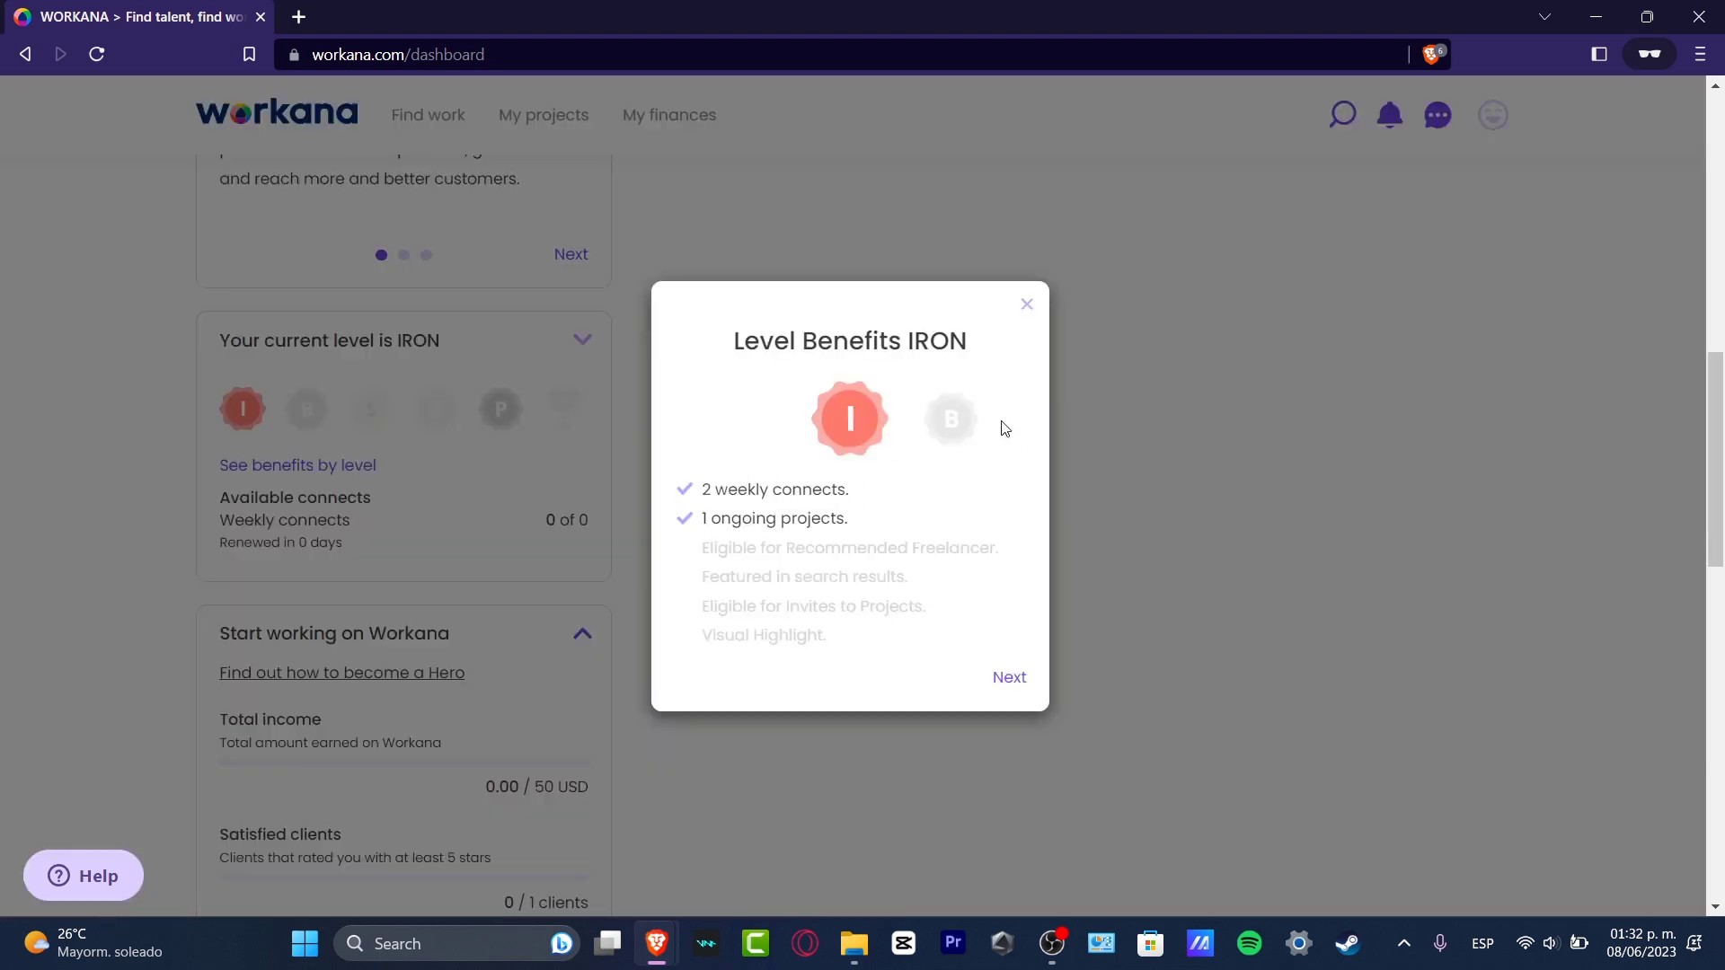
left_click_drag(817, 341, 988, 362)
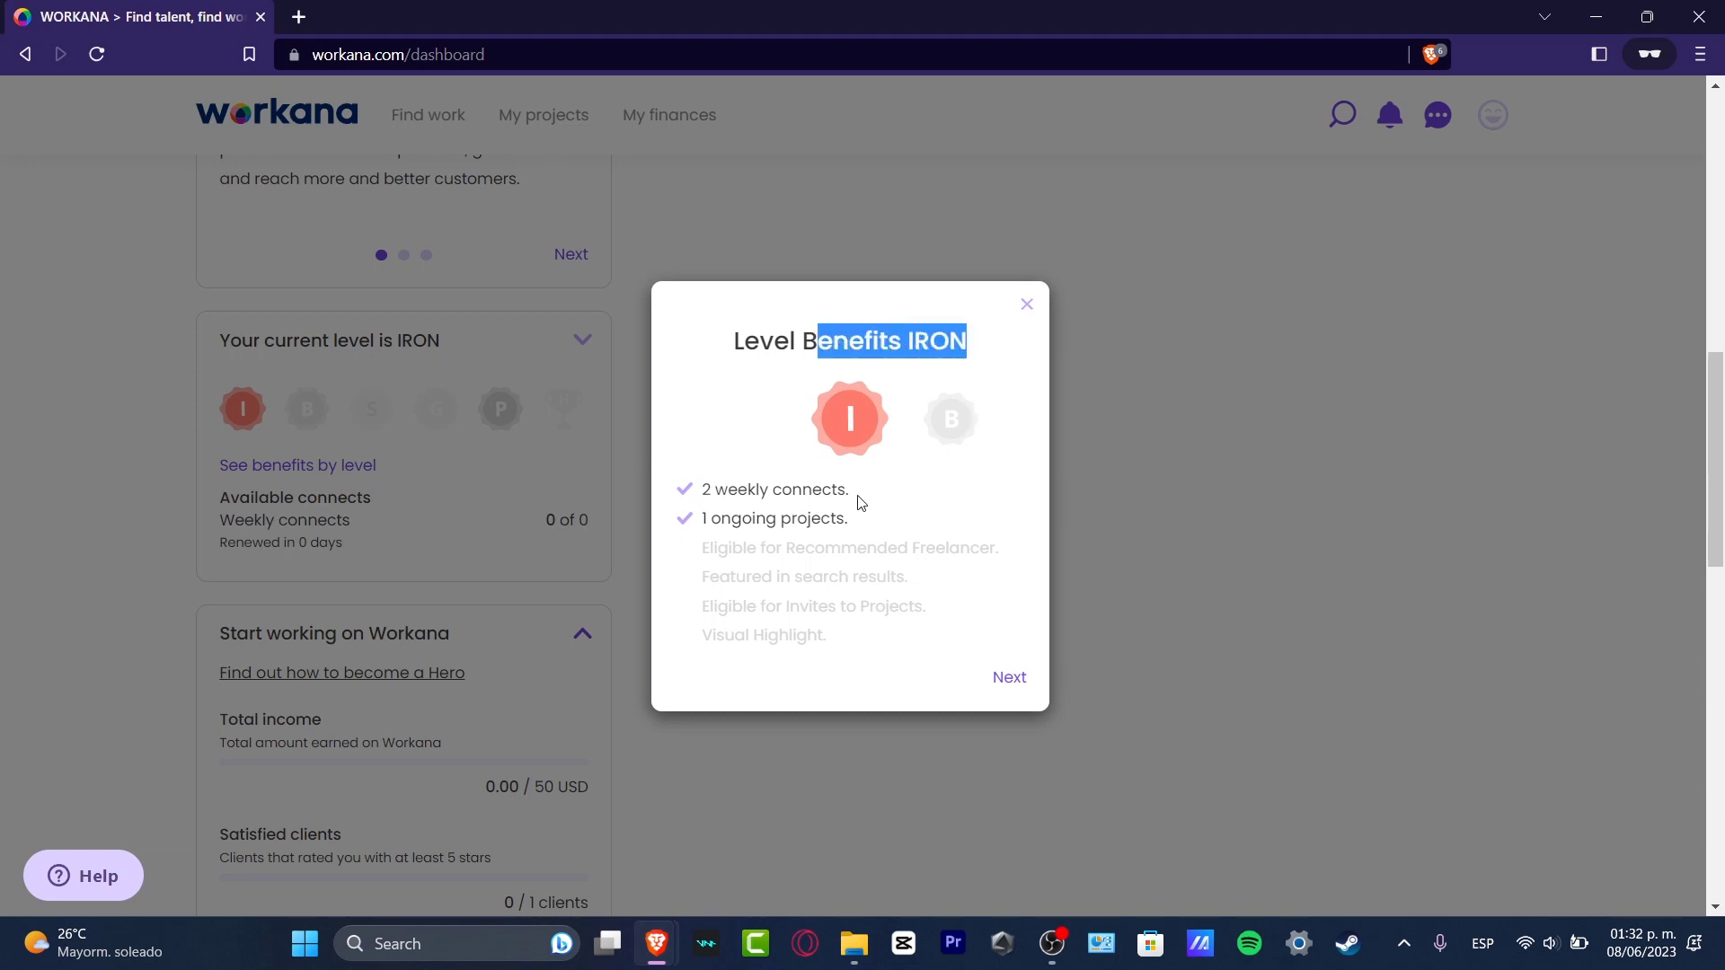
mouse_move(859, 500)
left_mouse_down()
mouse_move(705, 489)
mouse_move(756, 519)
mouse_move(862, 530)
left_mouse_up()
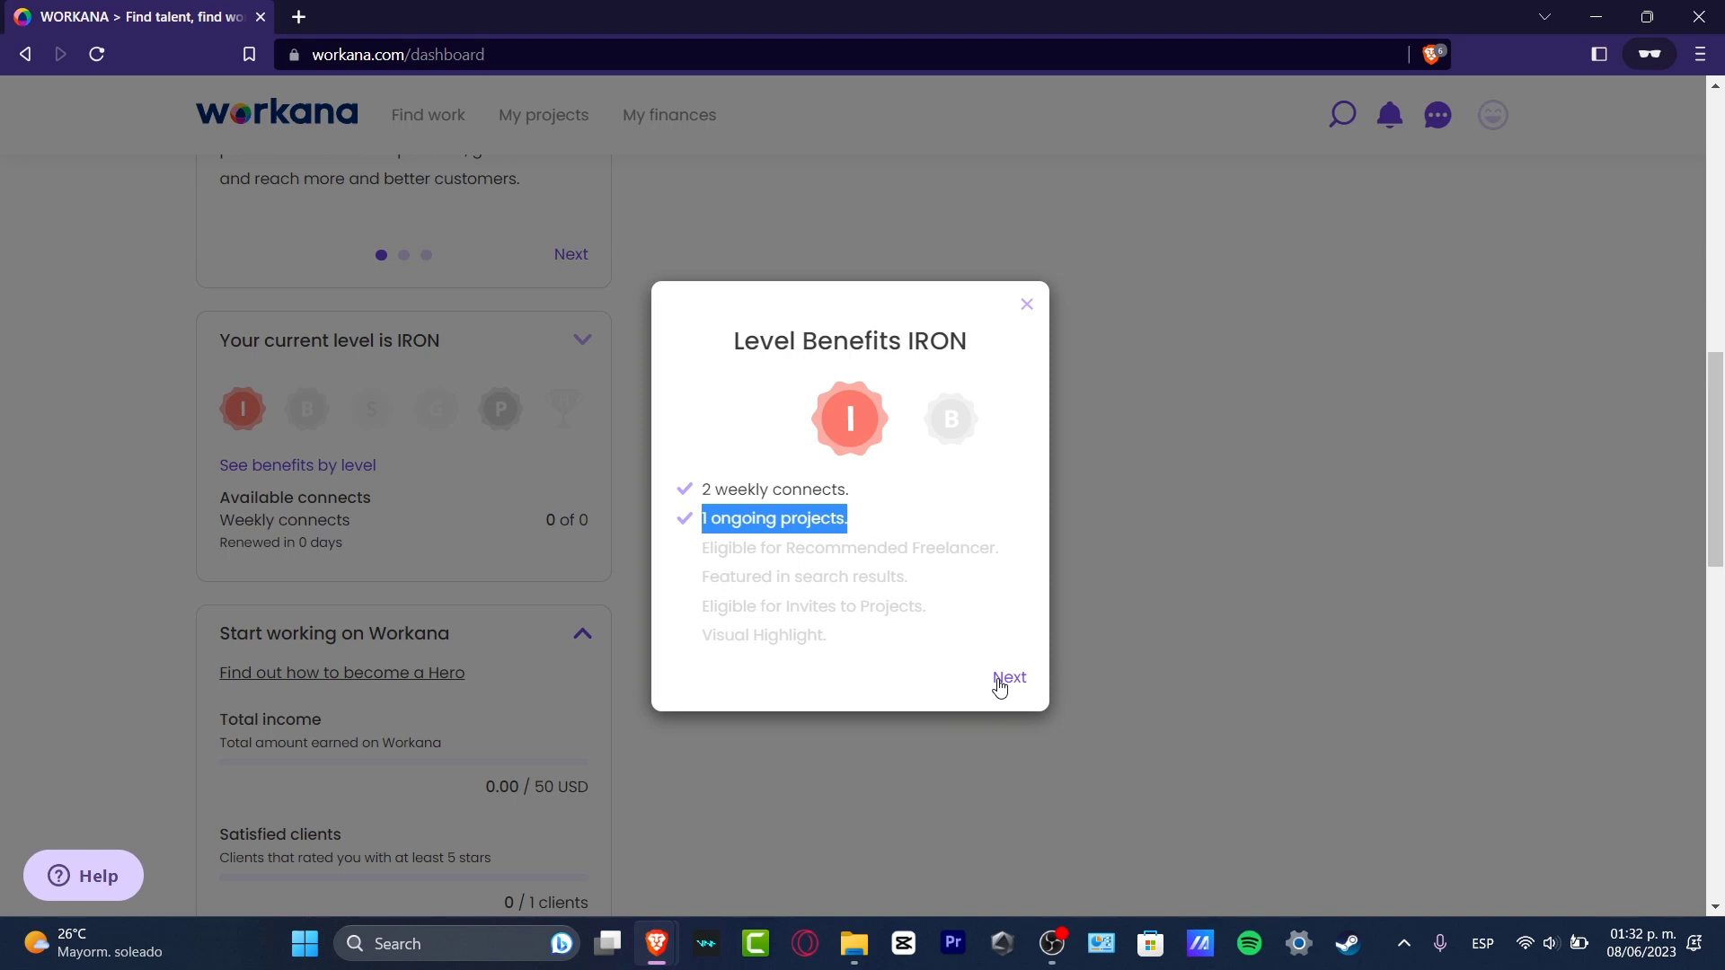
Step: Step through the BRONZE, SILVER and GOLD benefits up to PLATINUM
left_click(1000, 683)
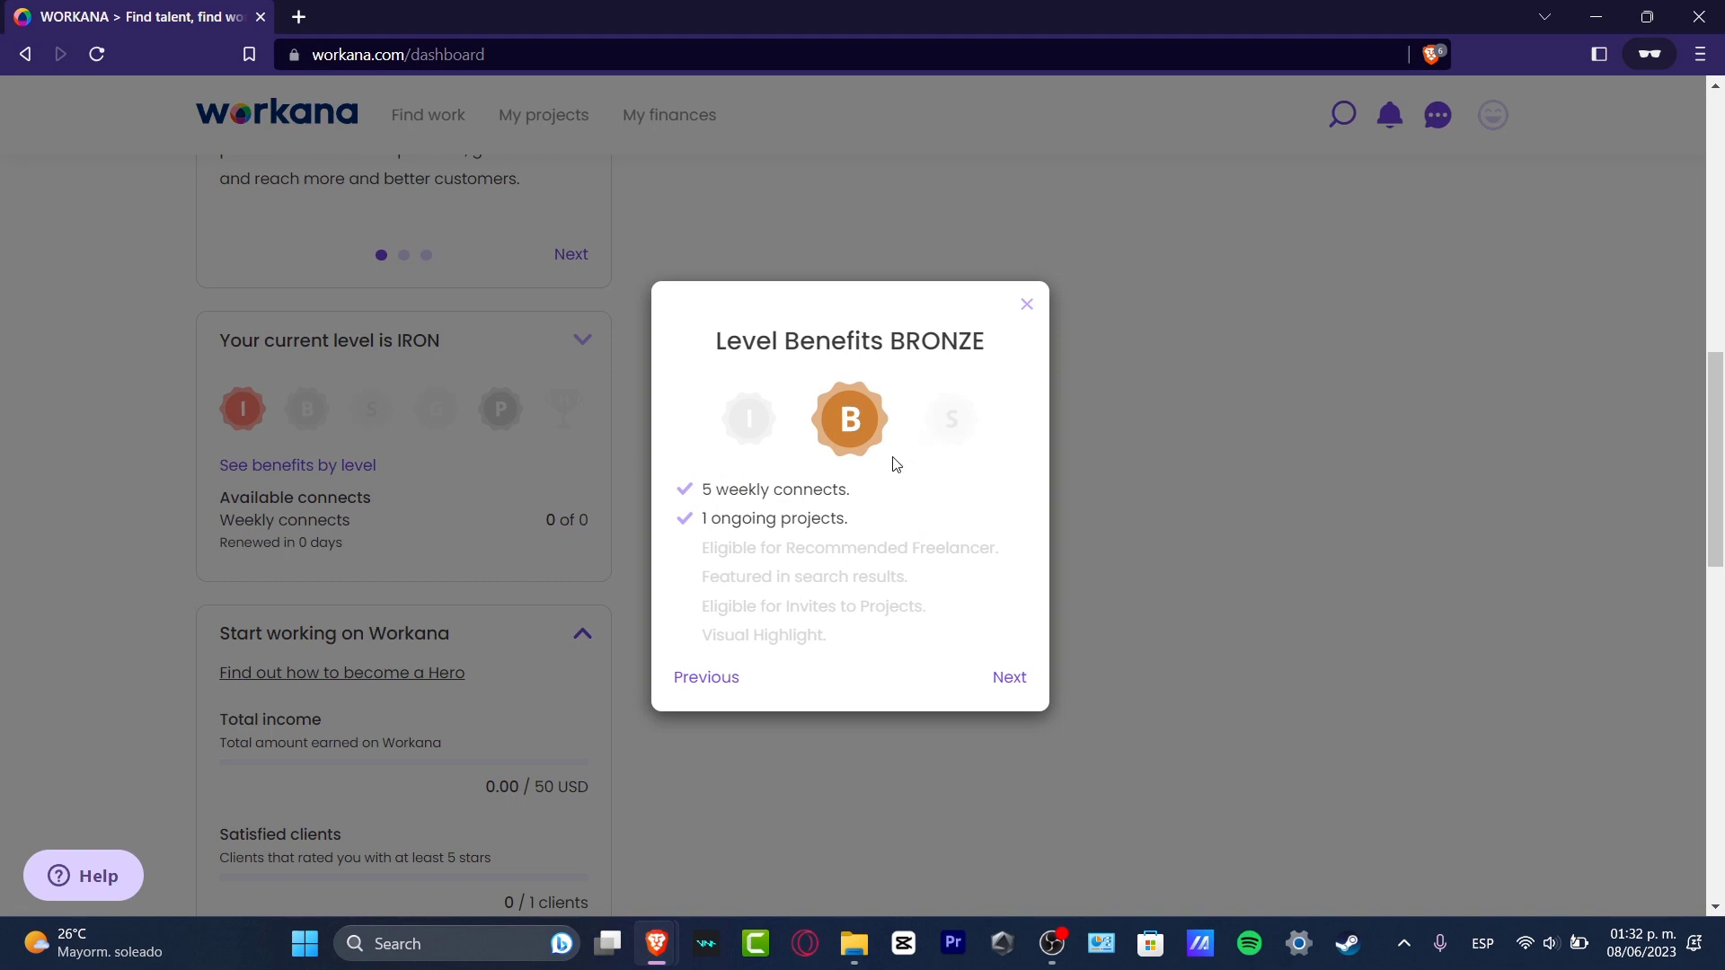
left_click_drag(851, 490, 704, 497)
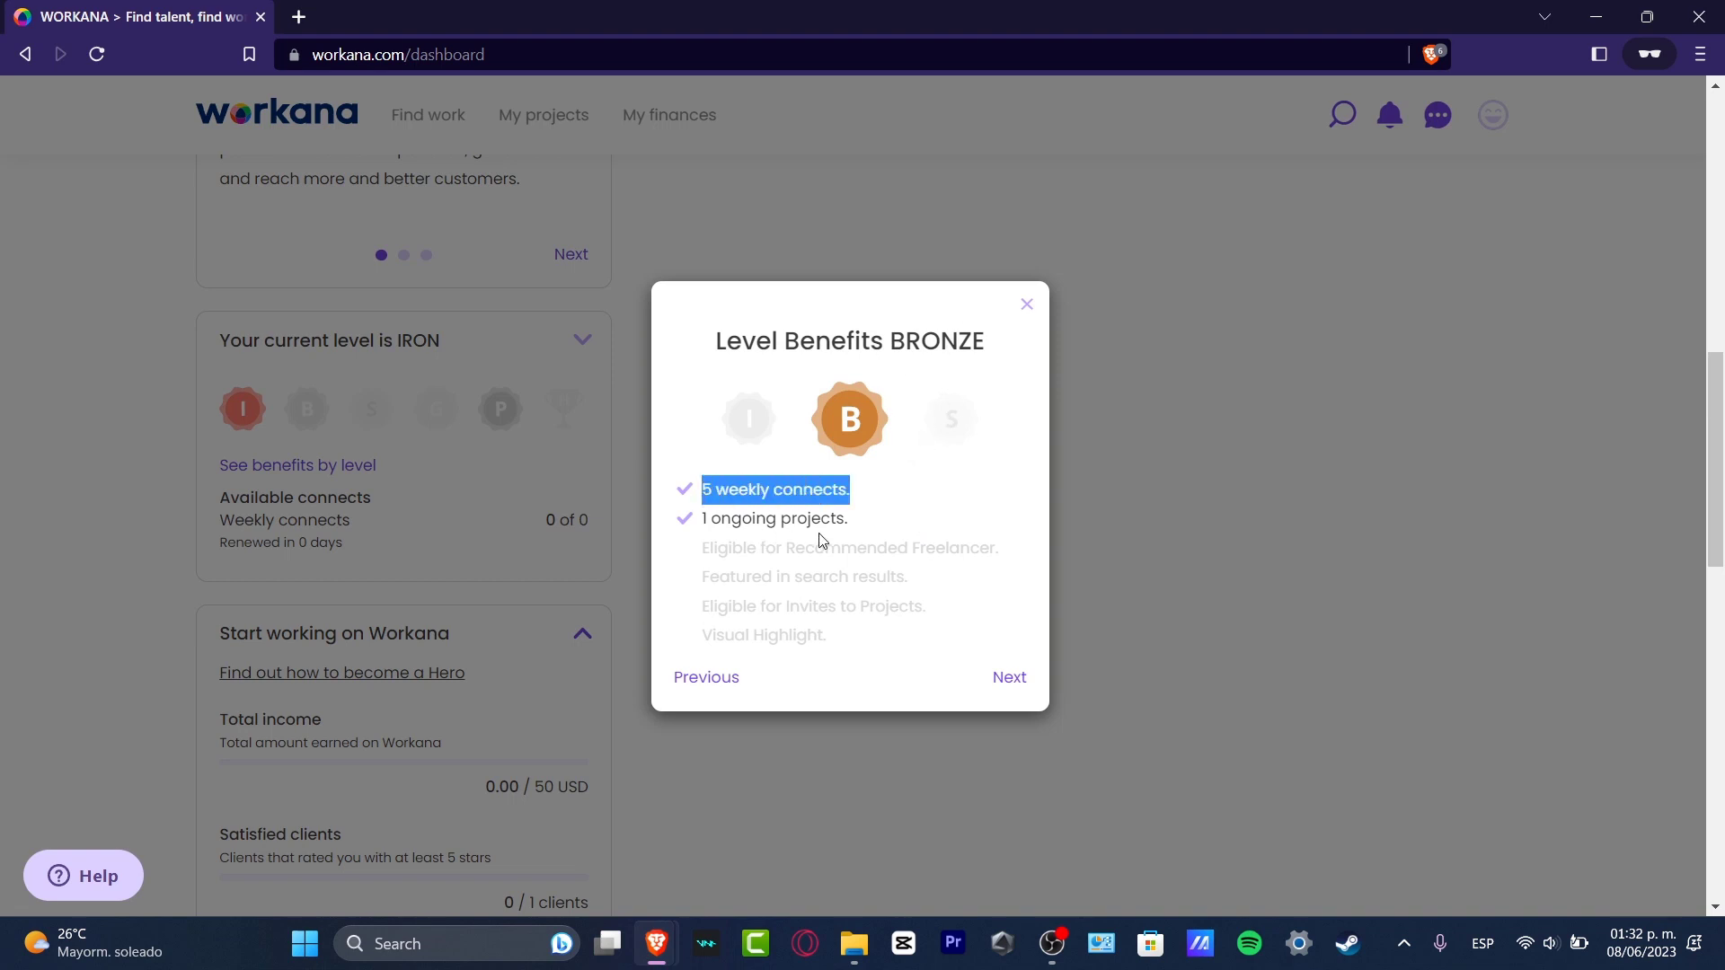
left_click_drag(848, 519, 699, 519)
left_click(1007, 696)
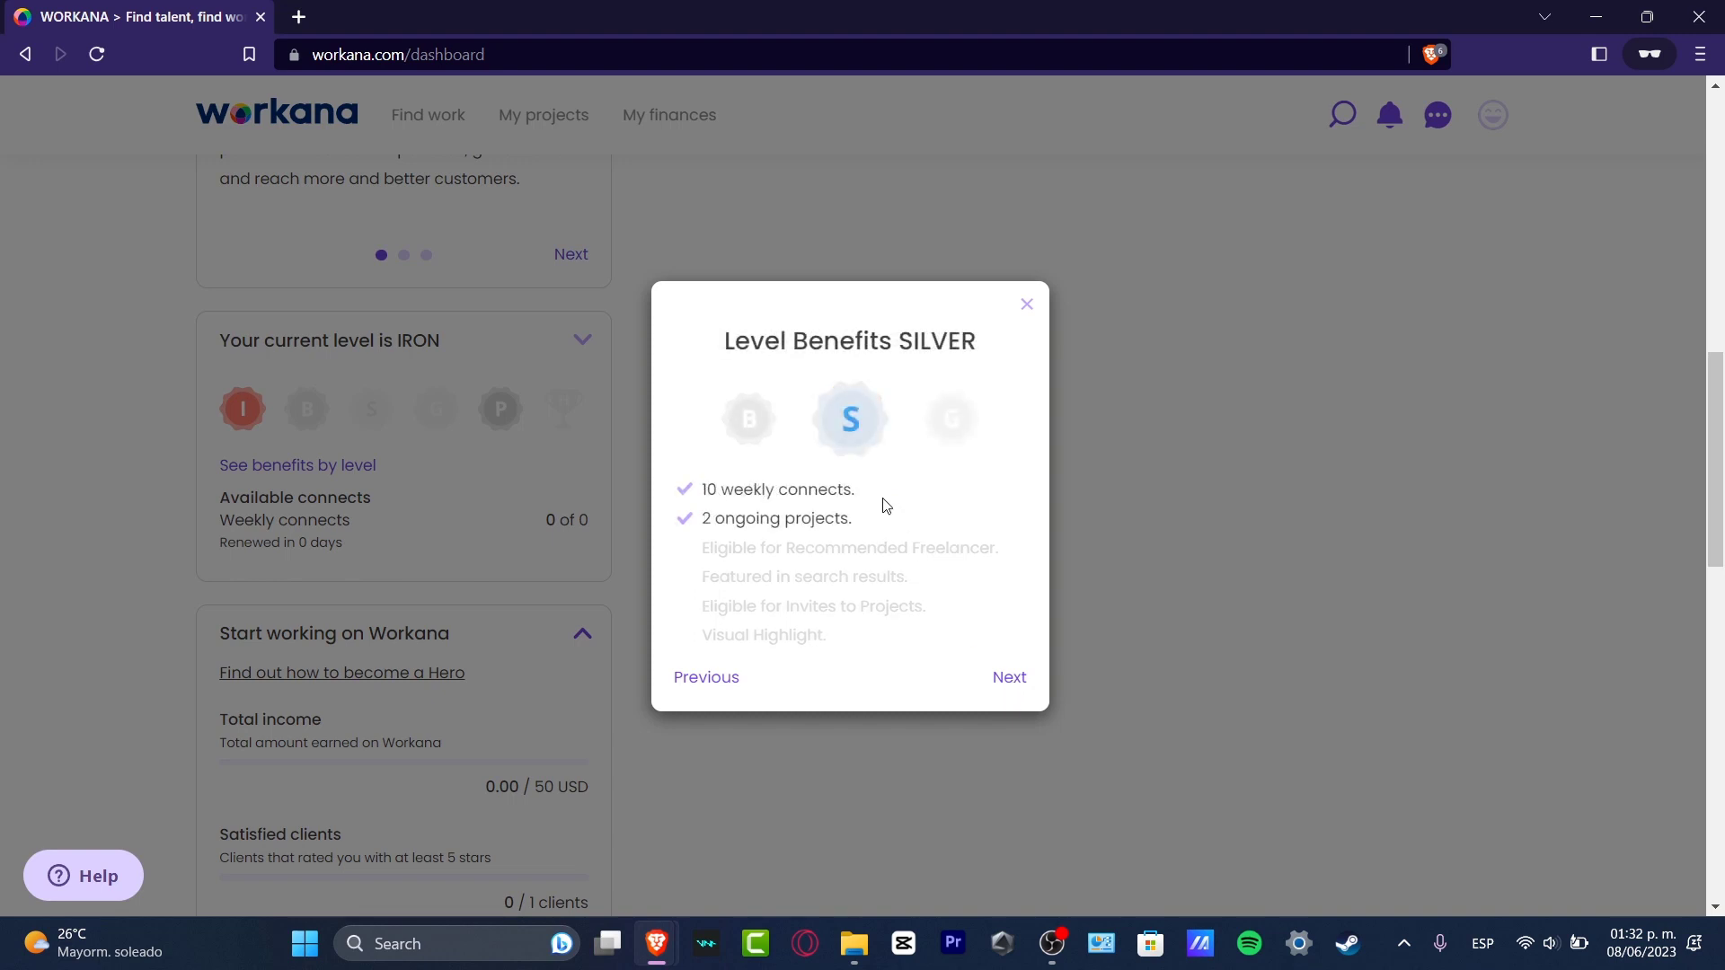
left_click_drag(853, 489, 721, 492)
left_click_drag(886, 521, 714, 519)
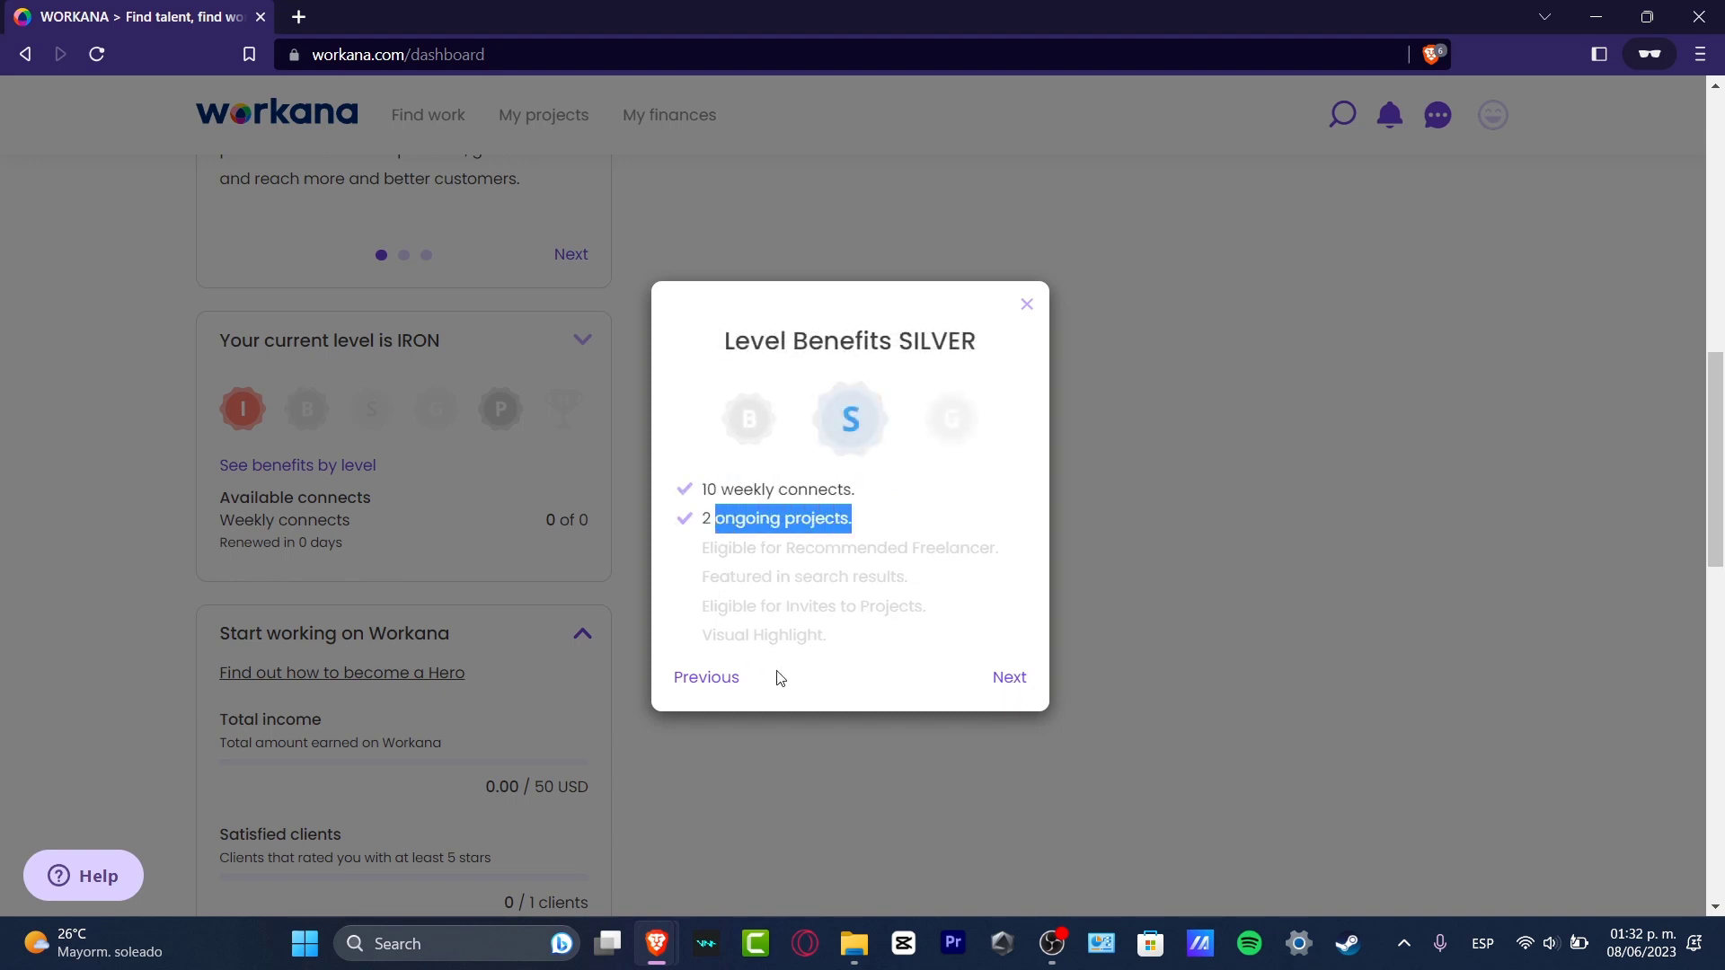
left_click(1006, 685)
left_click(1006, 687)
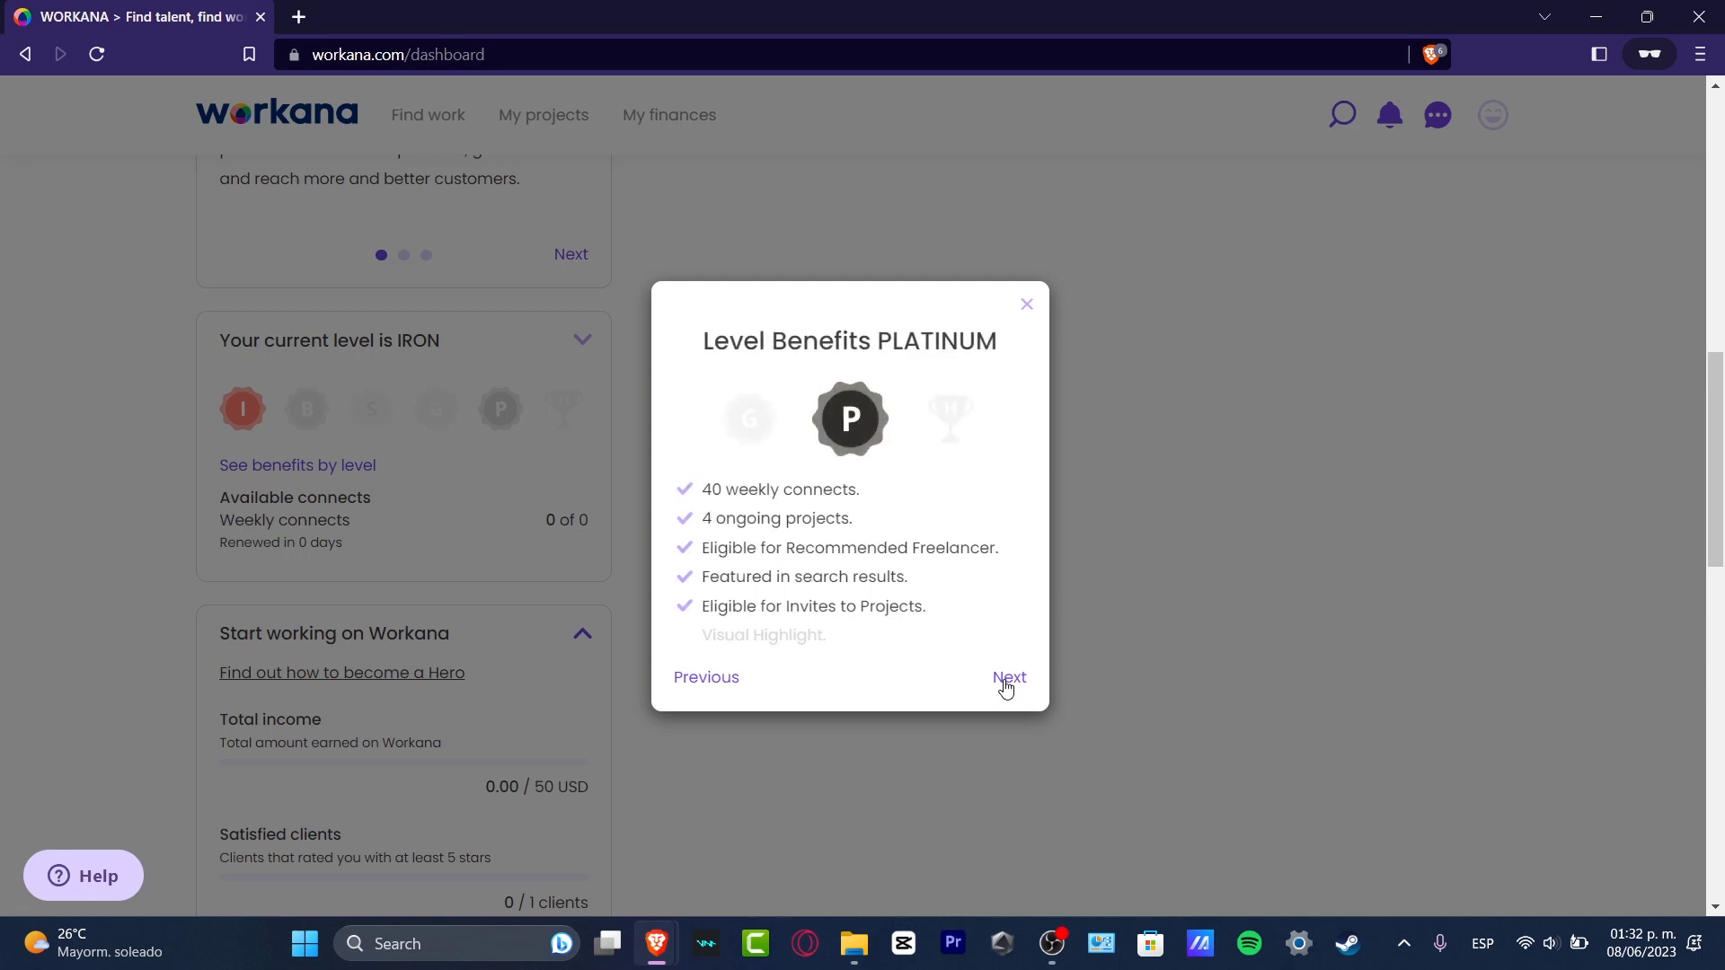
Step: Close the benefits window and open membership plans from the Withdraw your funds card
left_click(1026, 305)
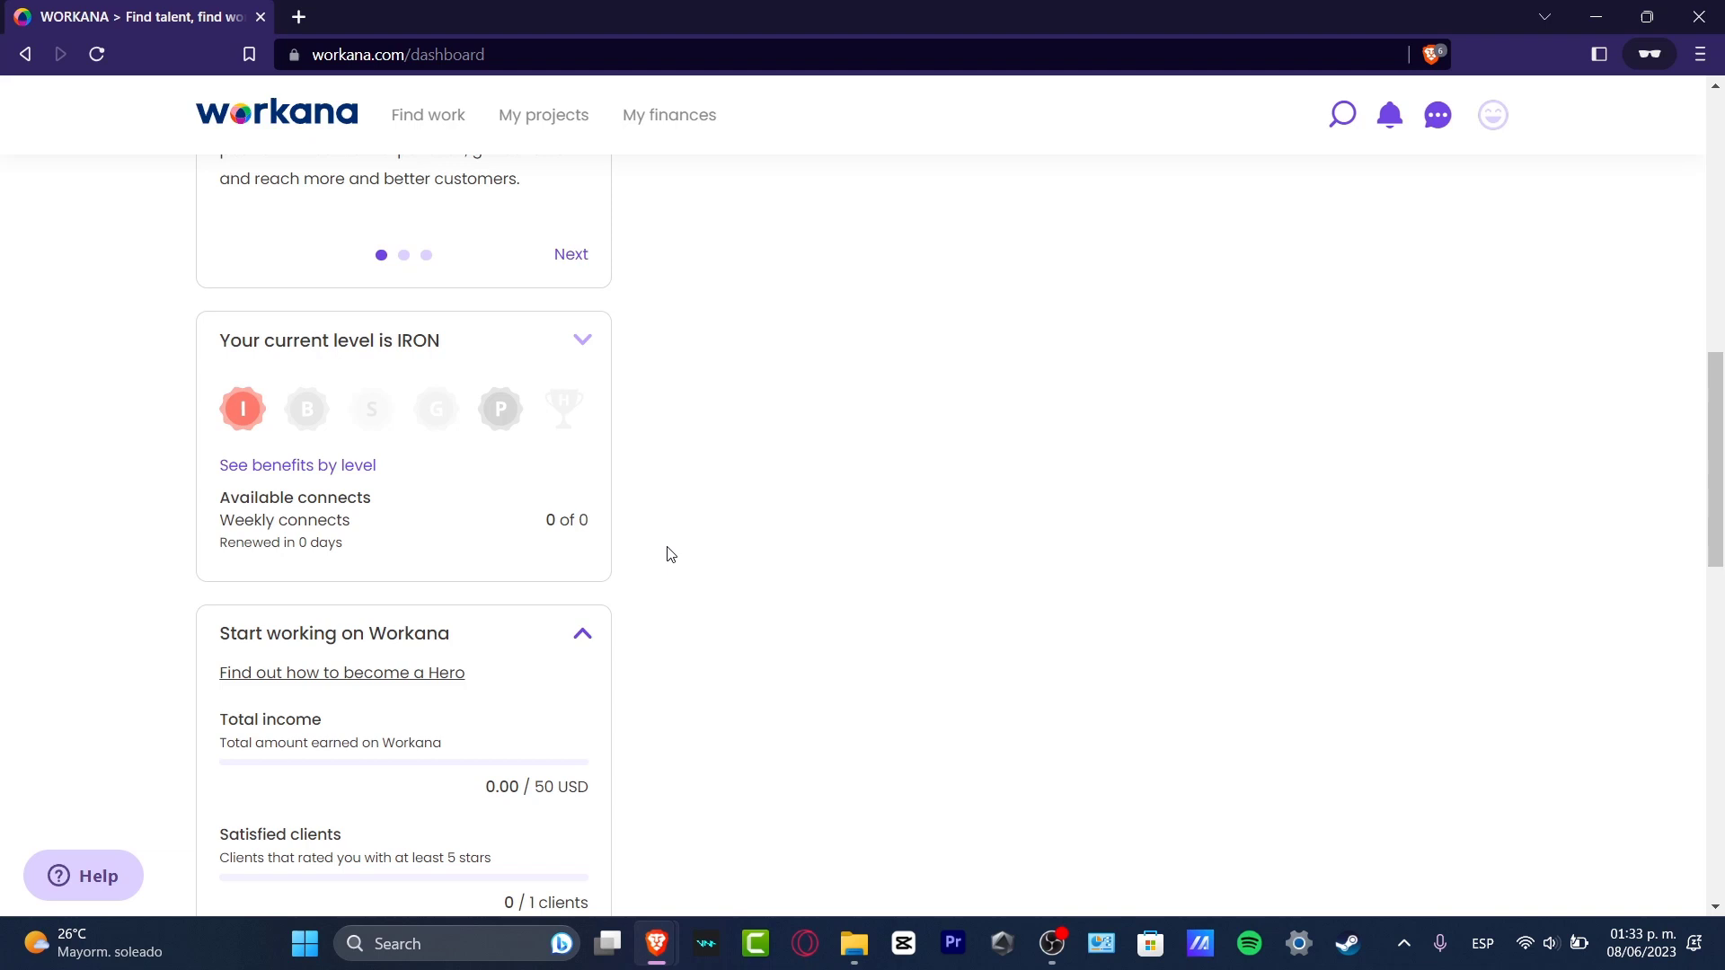
scroll(661, 552, "down", 3)
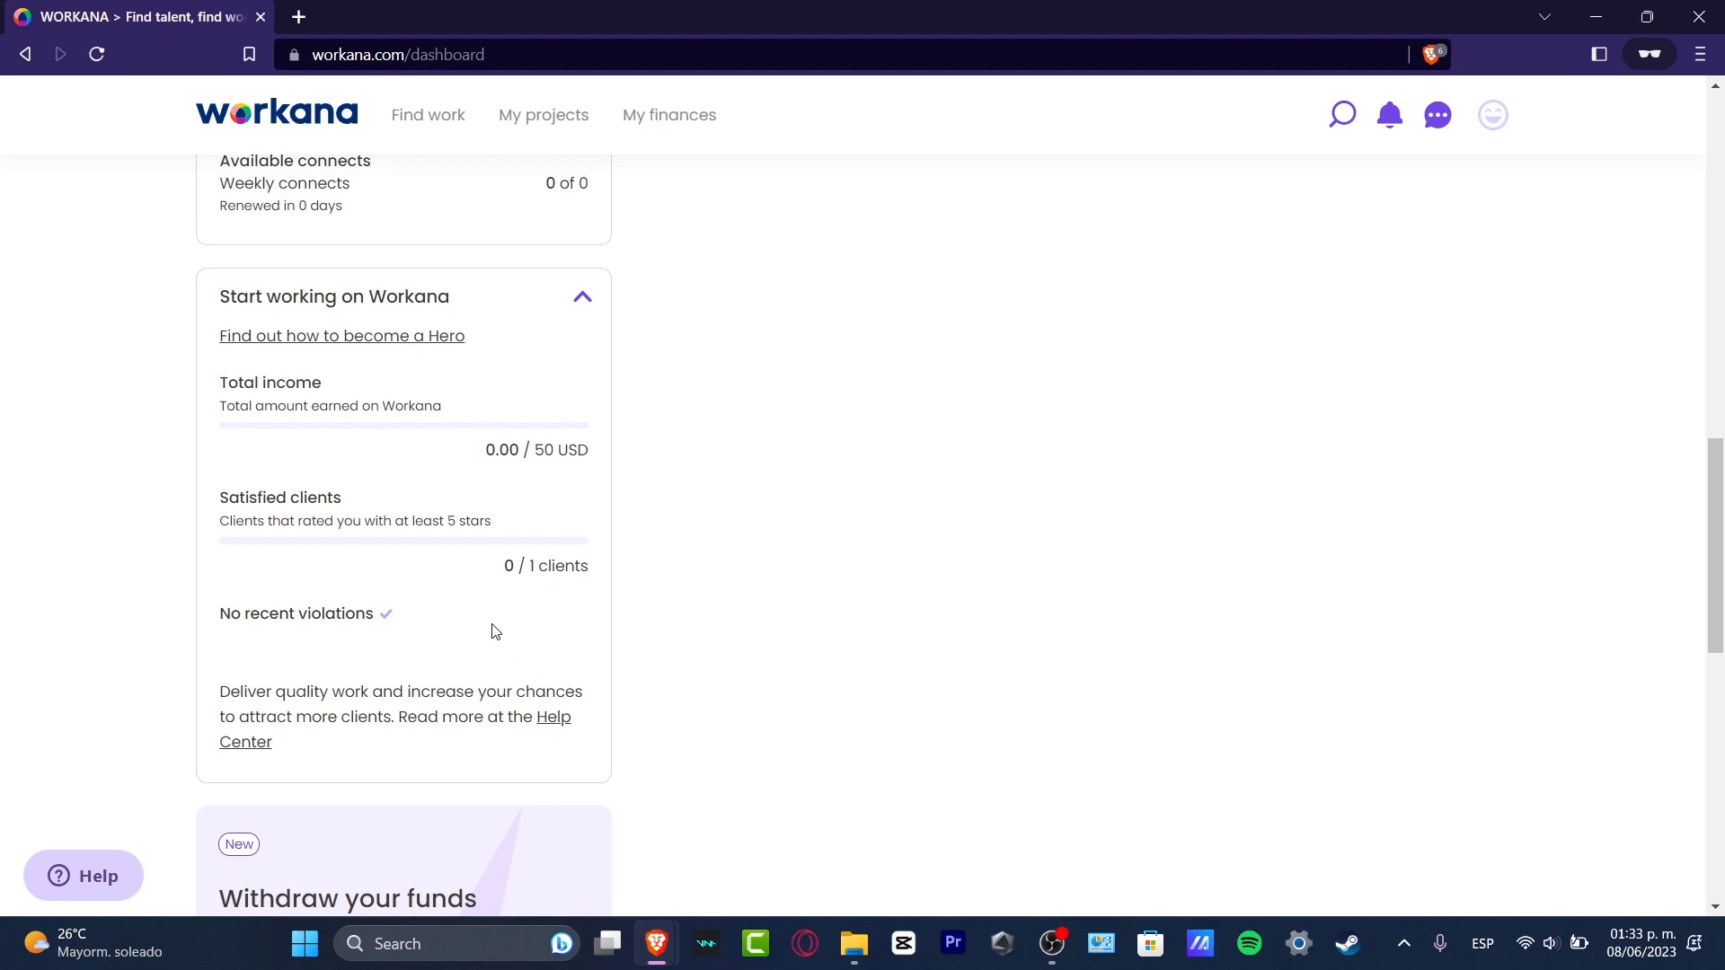
scroll(493, 631, "down", 3)
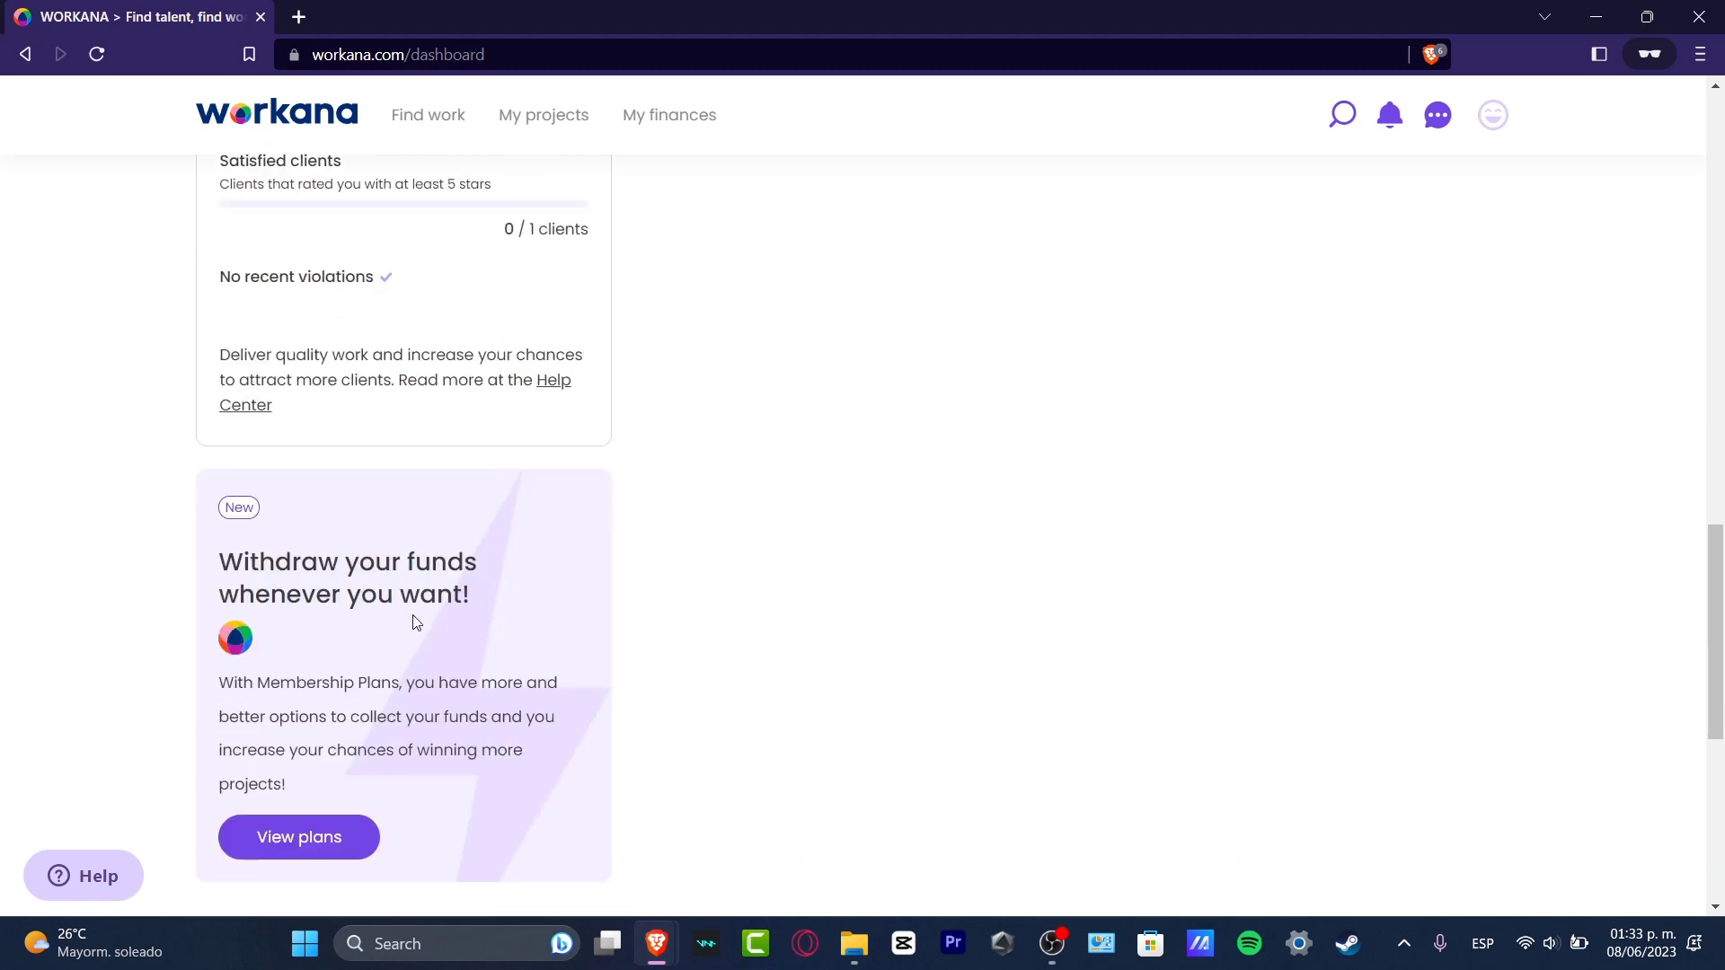
scroll(416, 621, "down", 4)
left_click(342, 514)
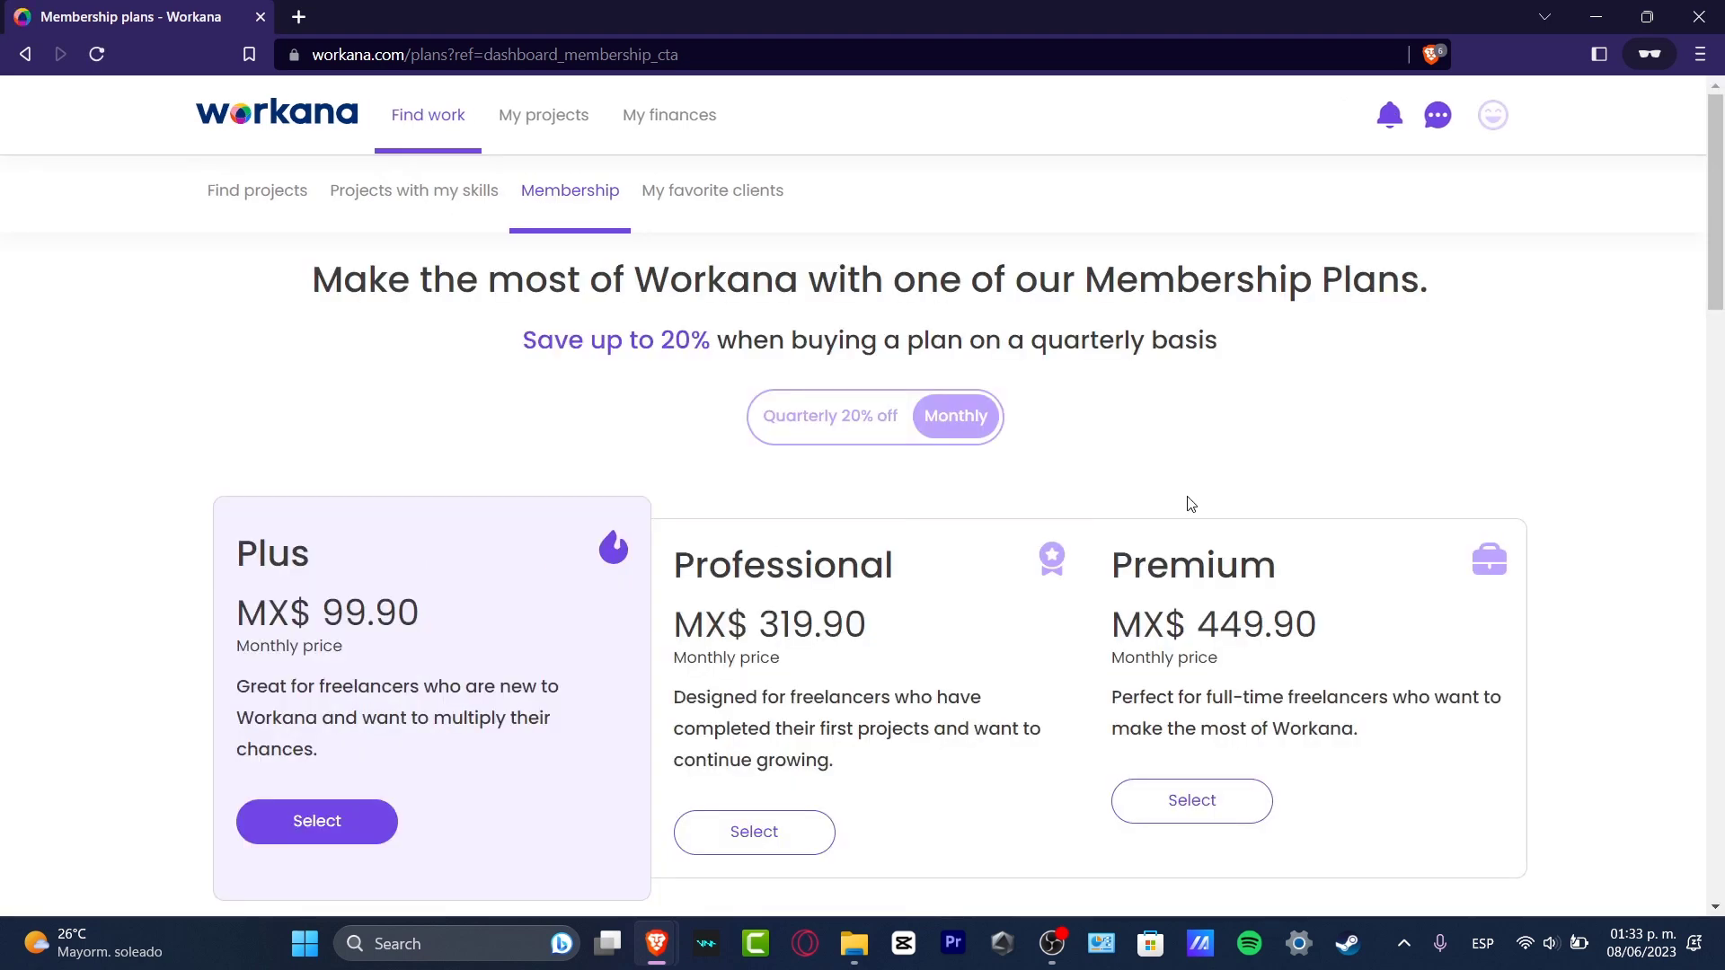
scroll(1722, 310, "down", 3)
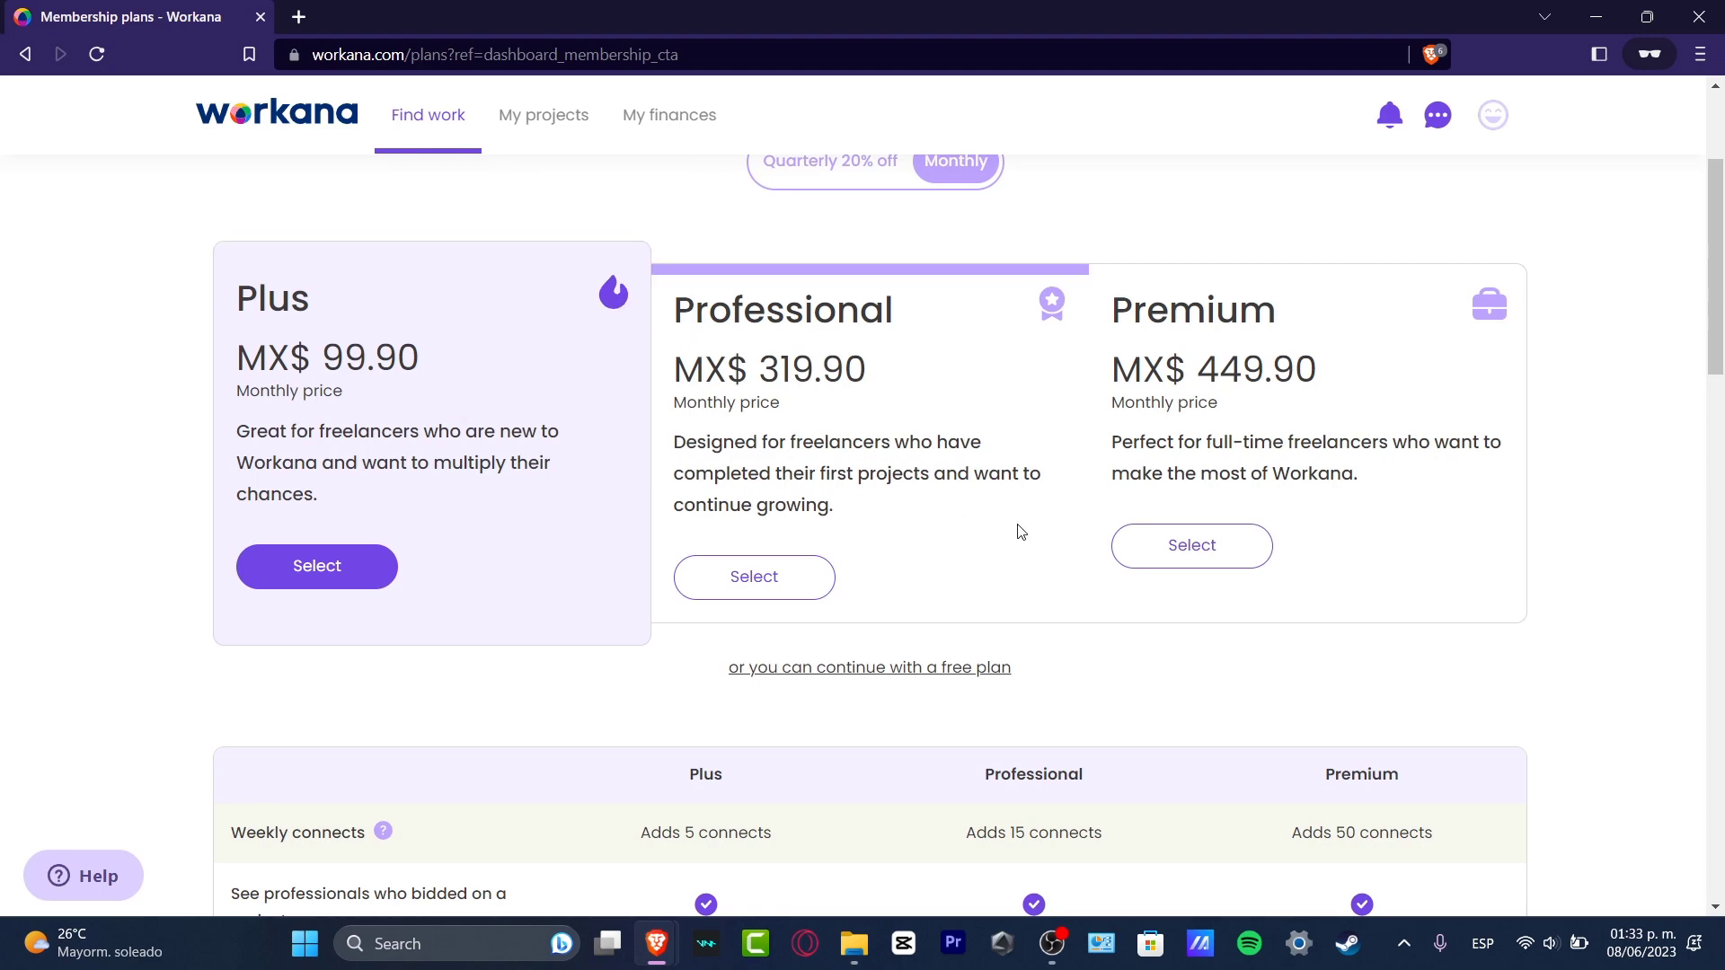
scroll(1020, 532, "down", 3)
left_click_drag(636, 497, 1128, 500)
left_click_drag(1257, 494, 1455, 498)
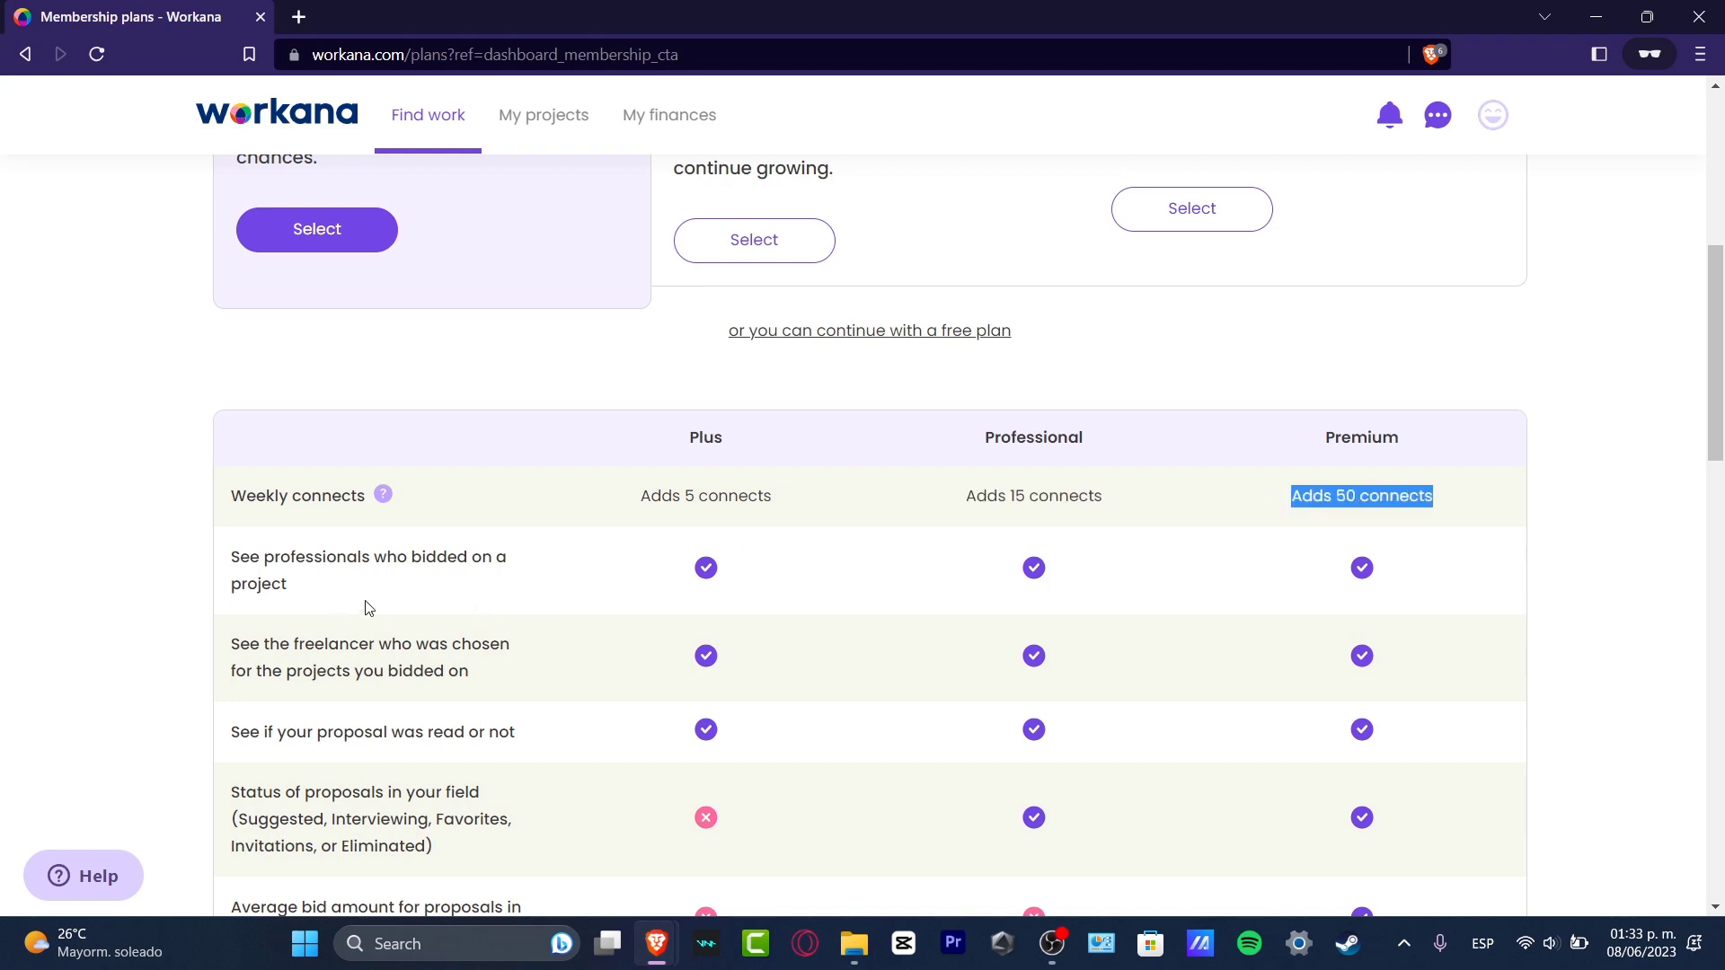
scroll(386, 575, "down", 3)
left_click_drag(444, 395, 544, 409)
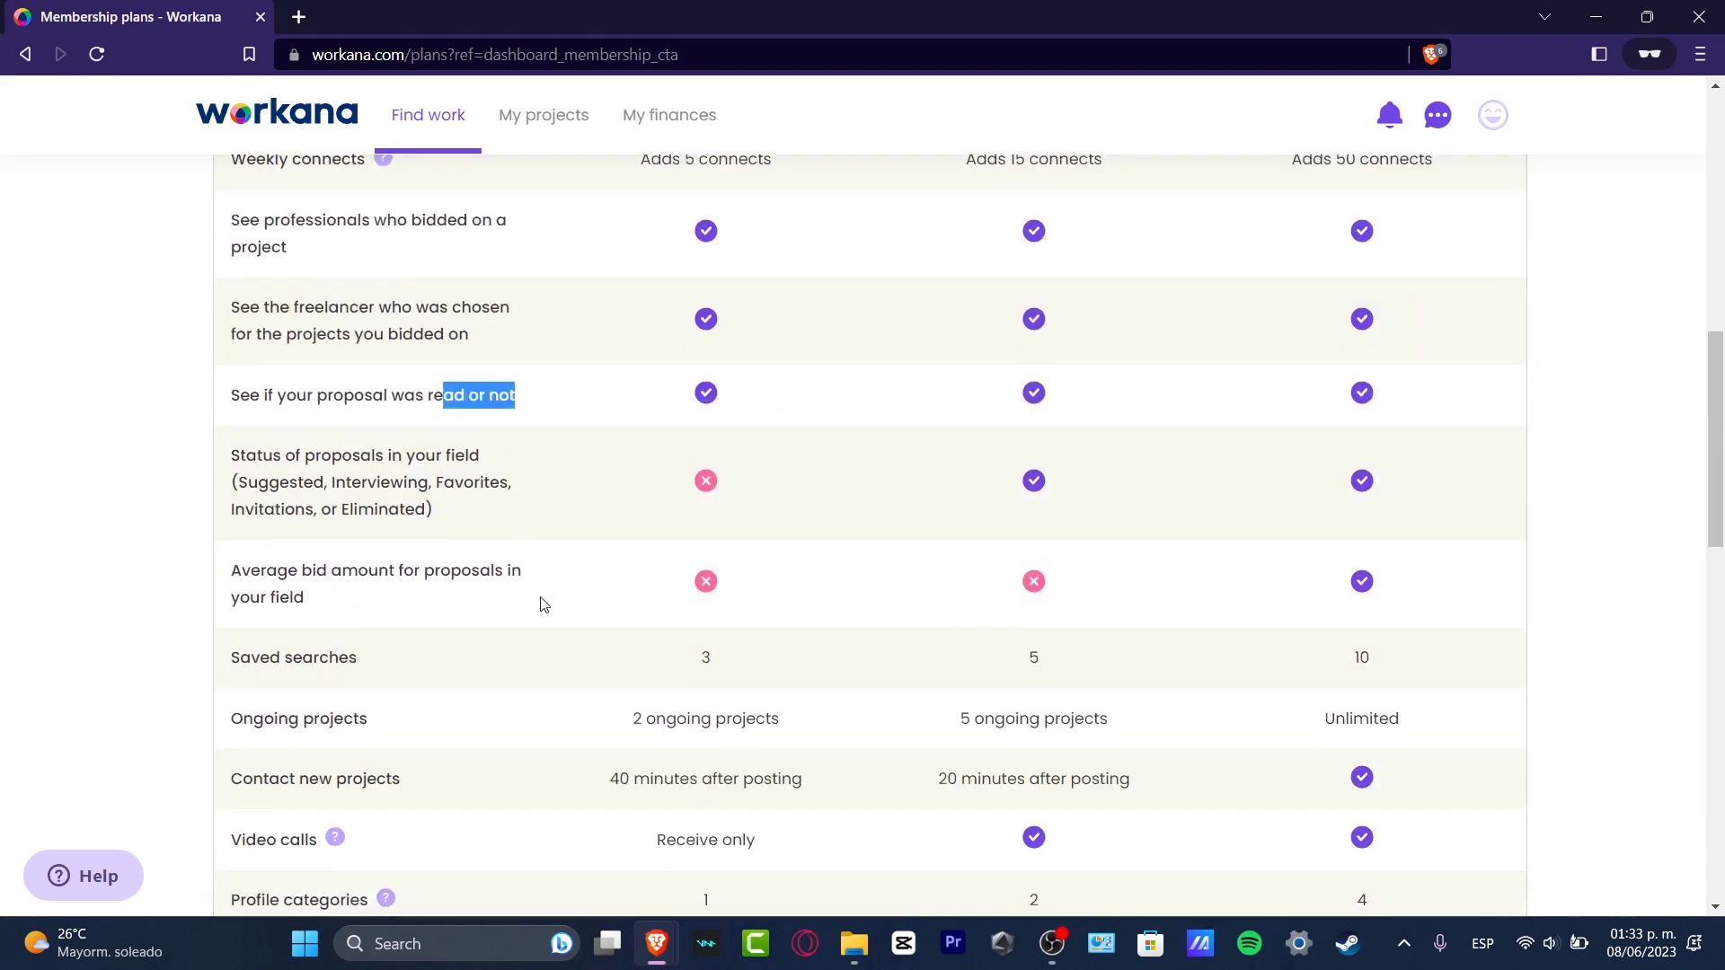
left_click_drag(252, 656, 401, 646)
scroll(988, 611, "down", 3)
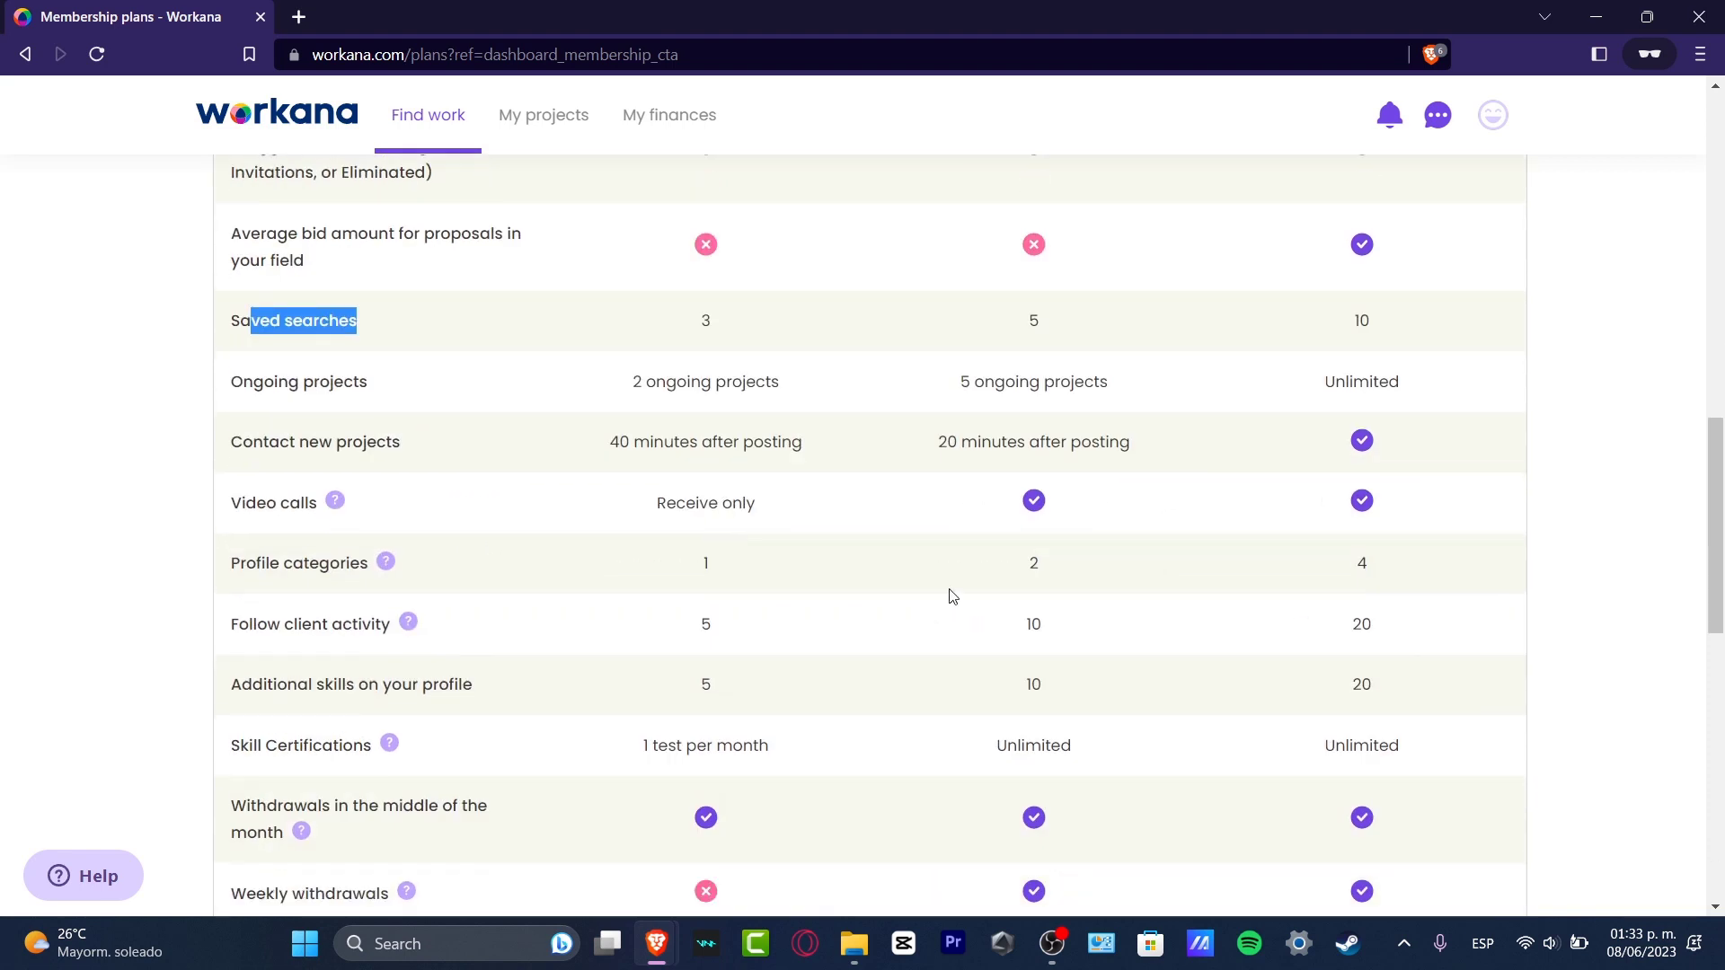
left_click_drag(388, 512, 230, 505)
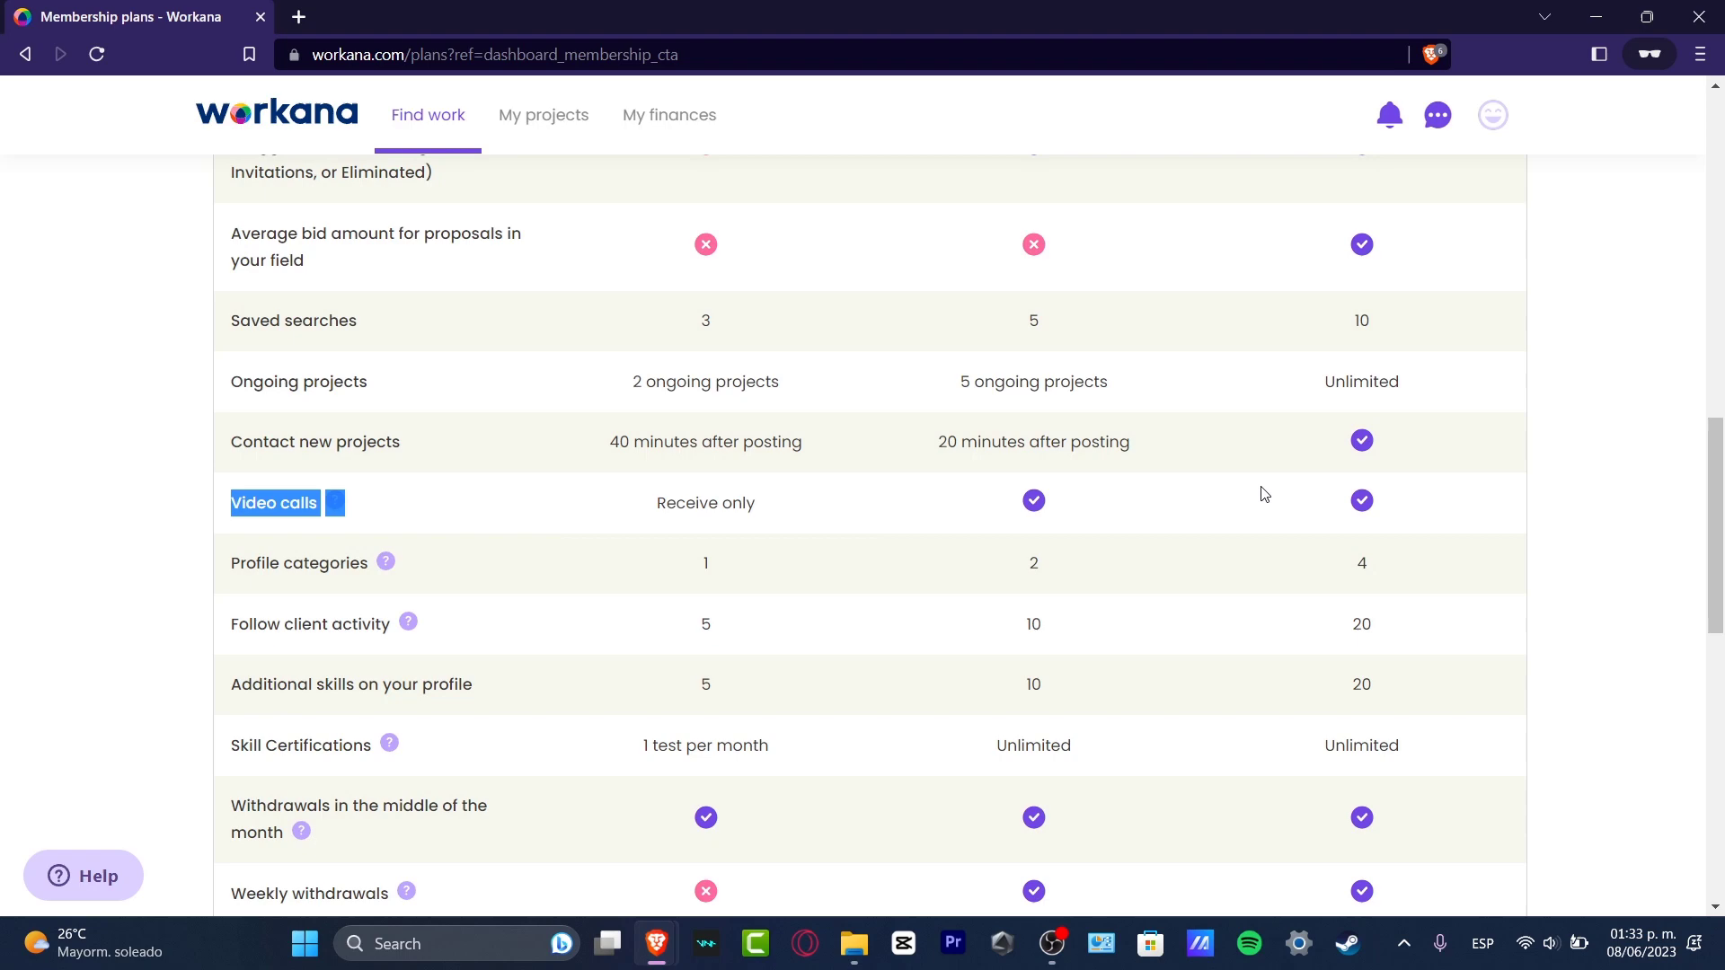
scroll(1266, 501, "down", 3)
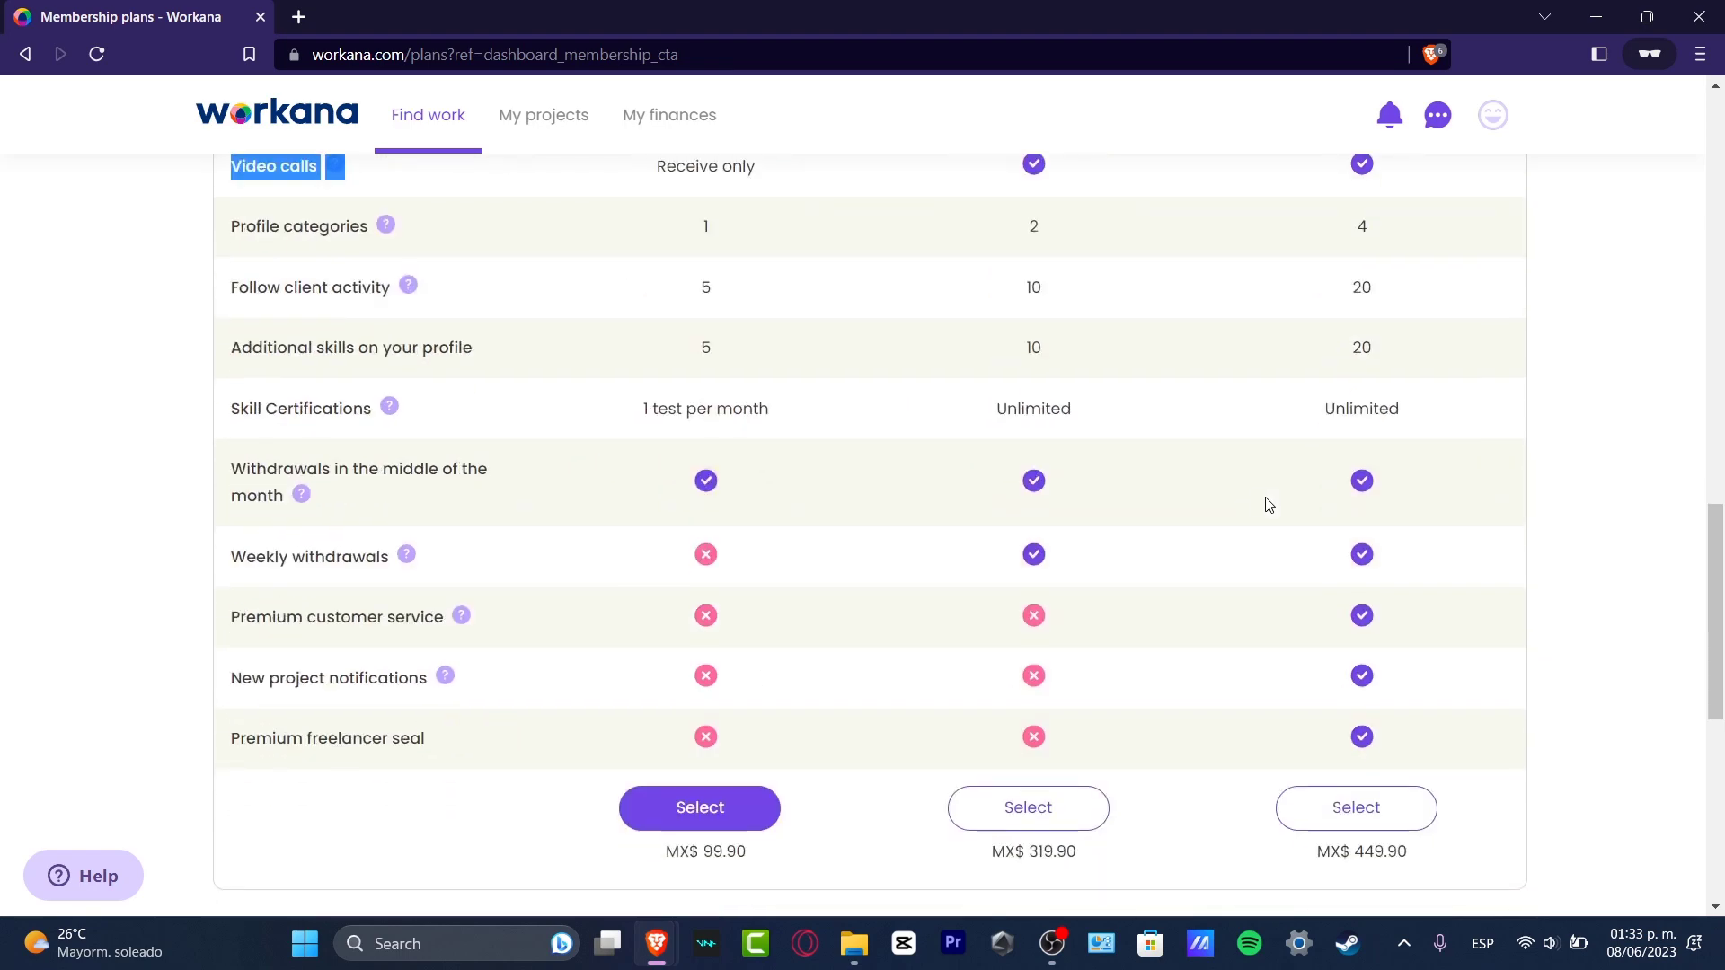
scroll(1264, 517, "down", 5)
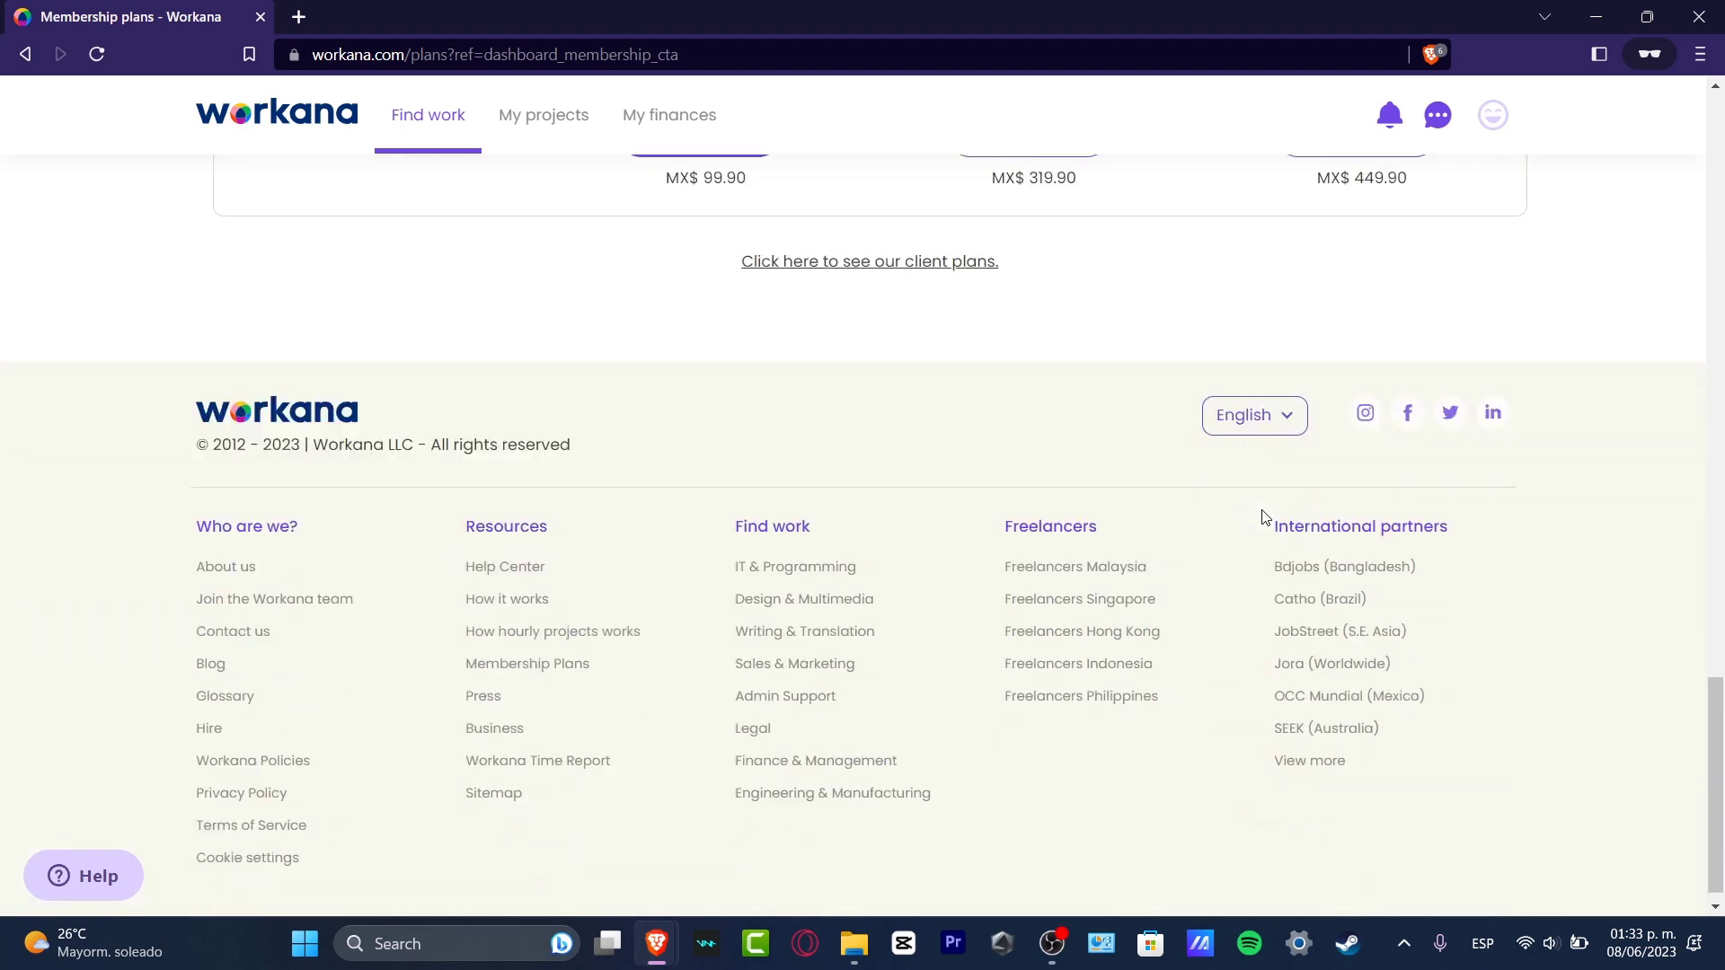
scroll(1260, 515, "up", 10)
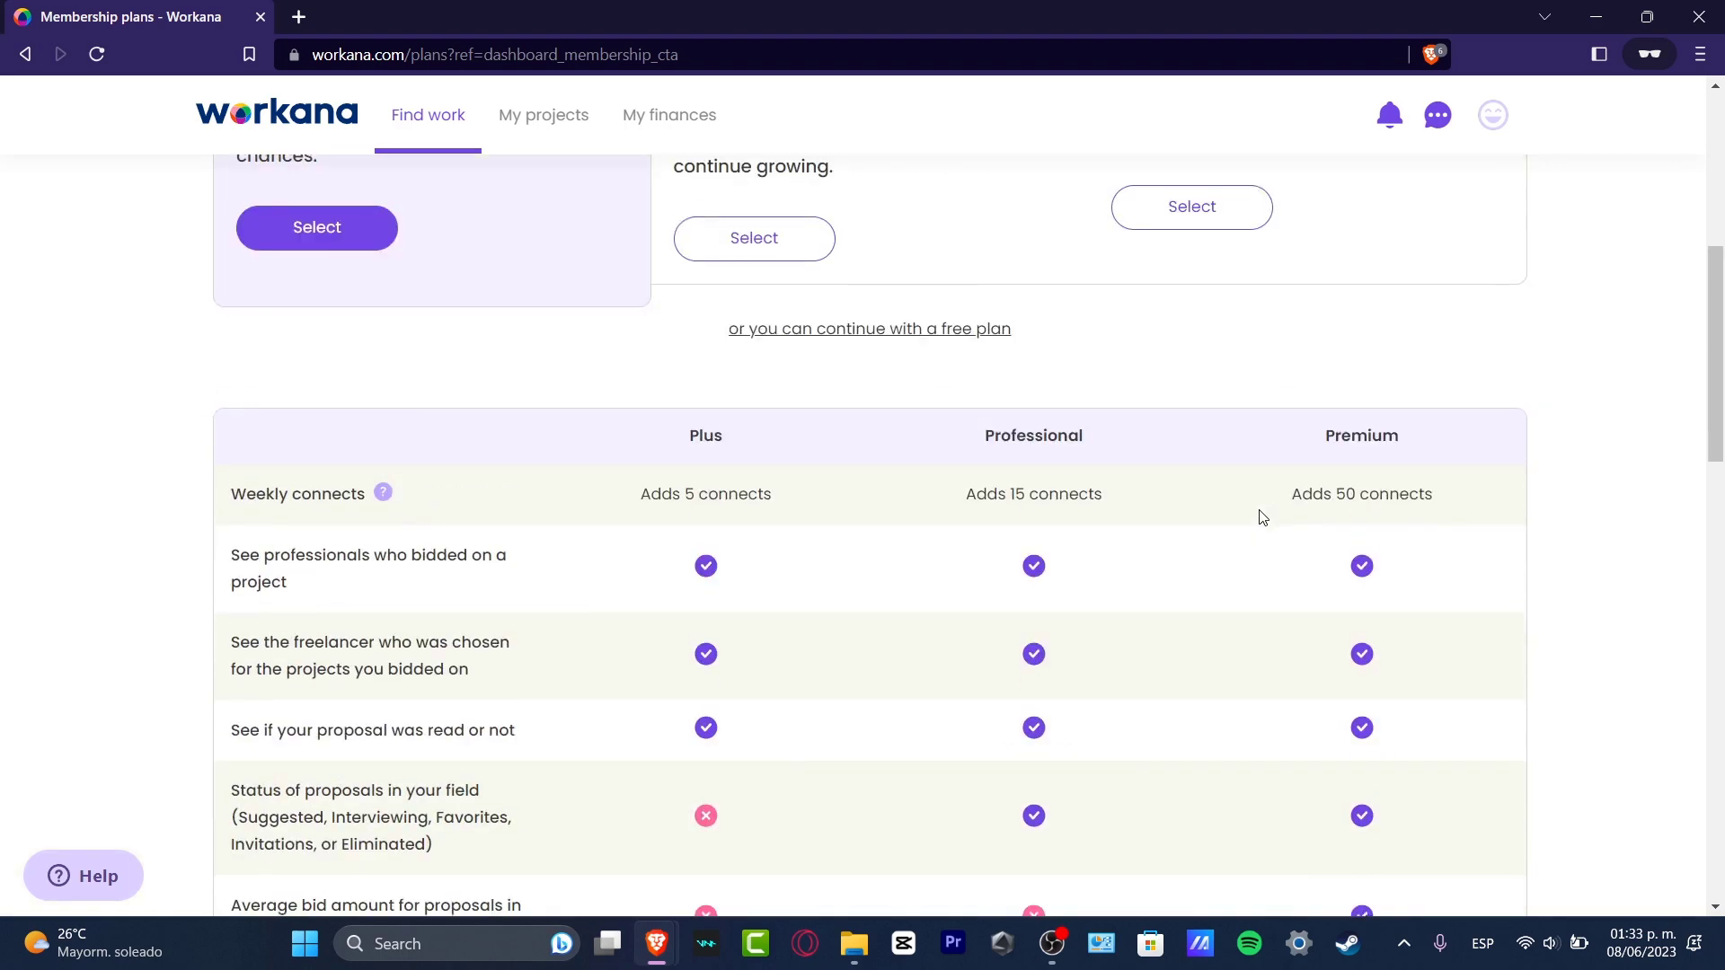
scroll(1262, 519, "down", 6)
scroll(1266, 526, "down", 4)
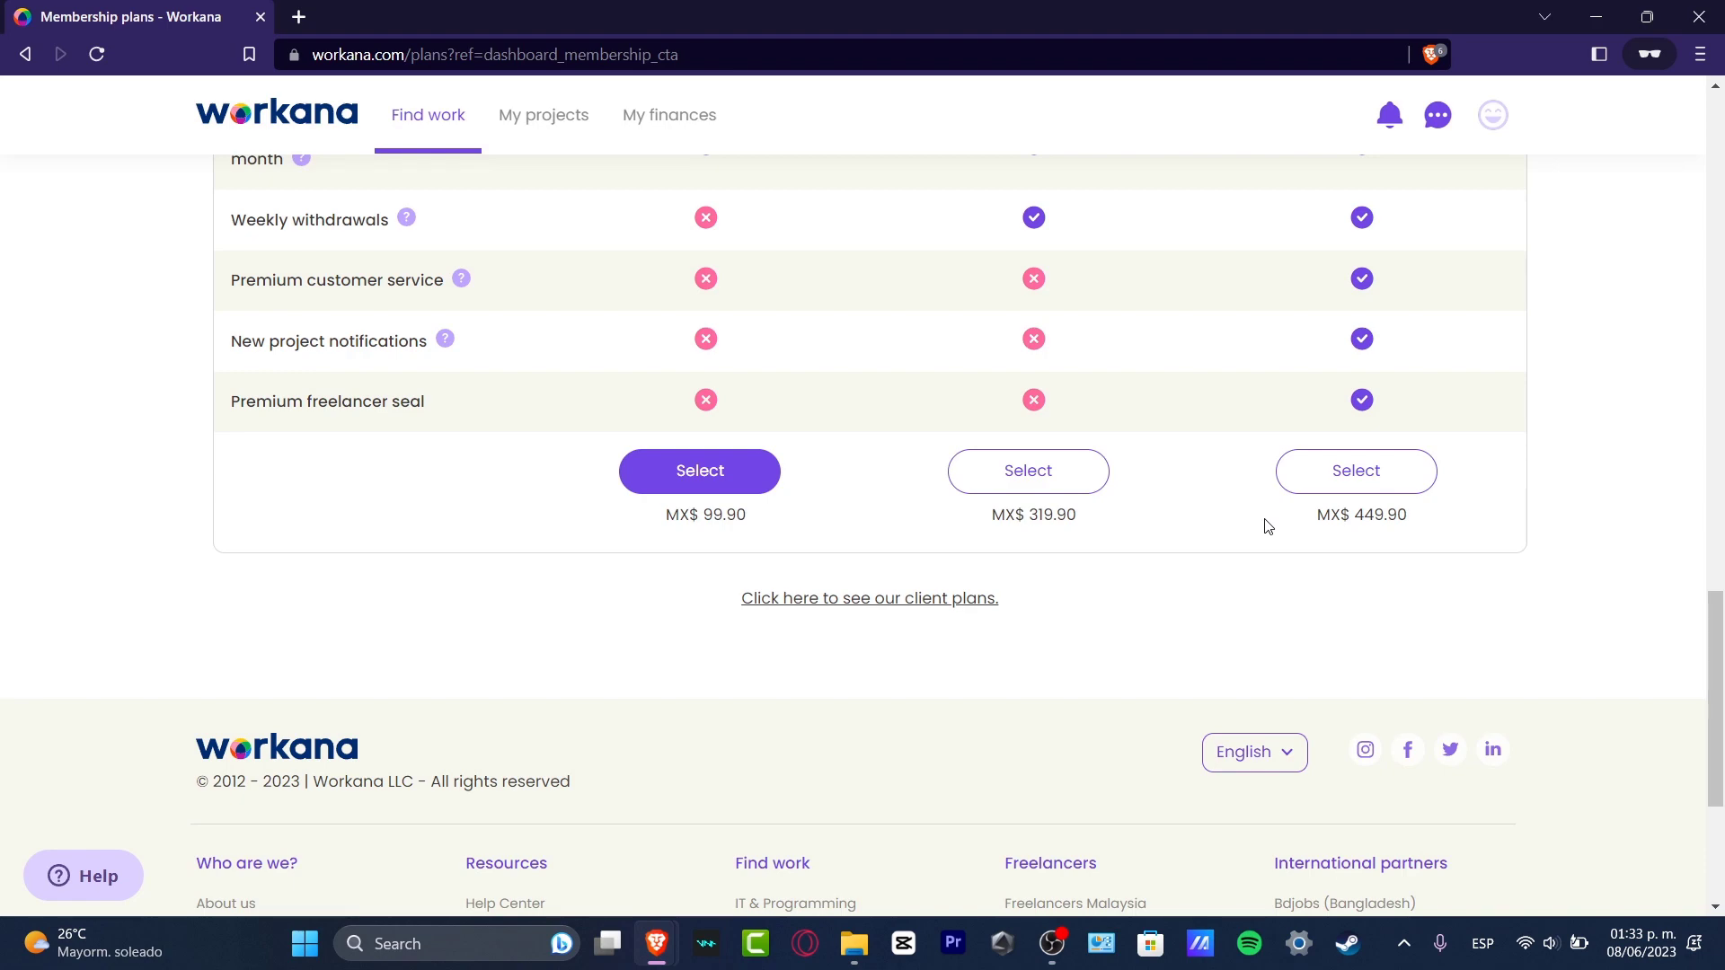
scroll(1248, 574, "up", 8)
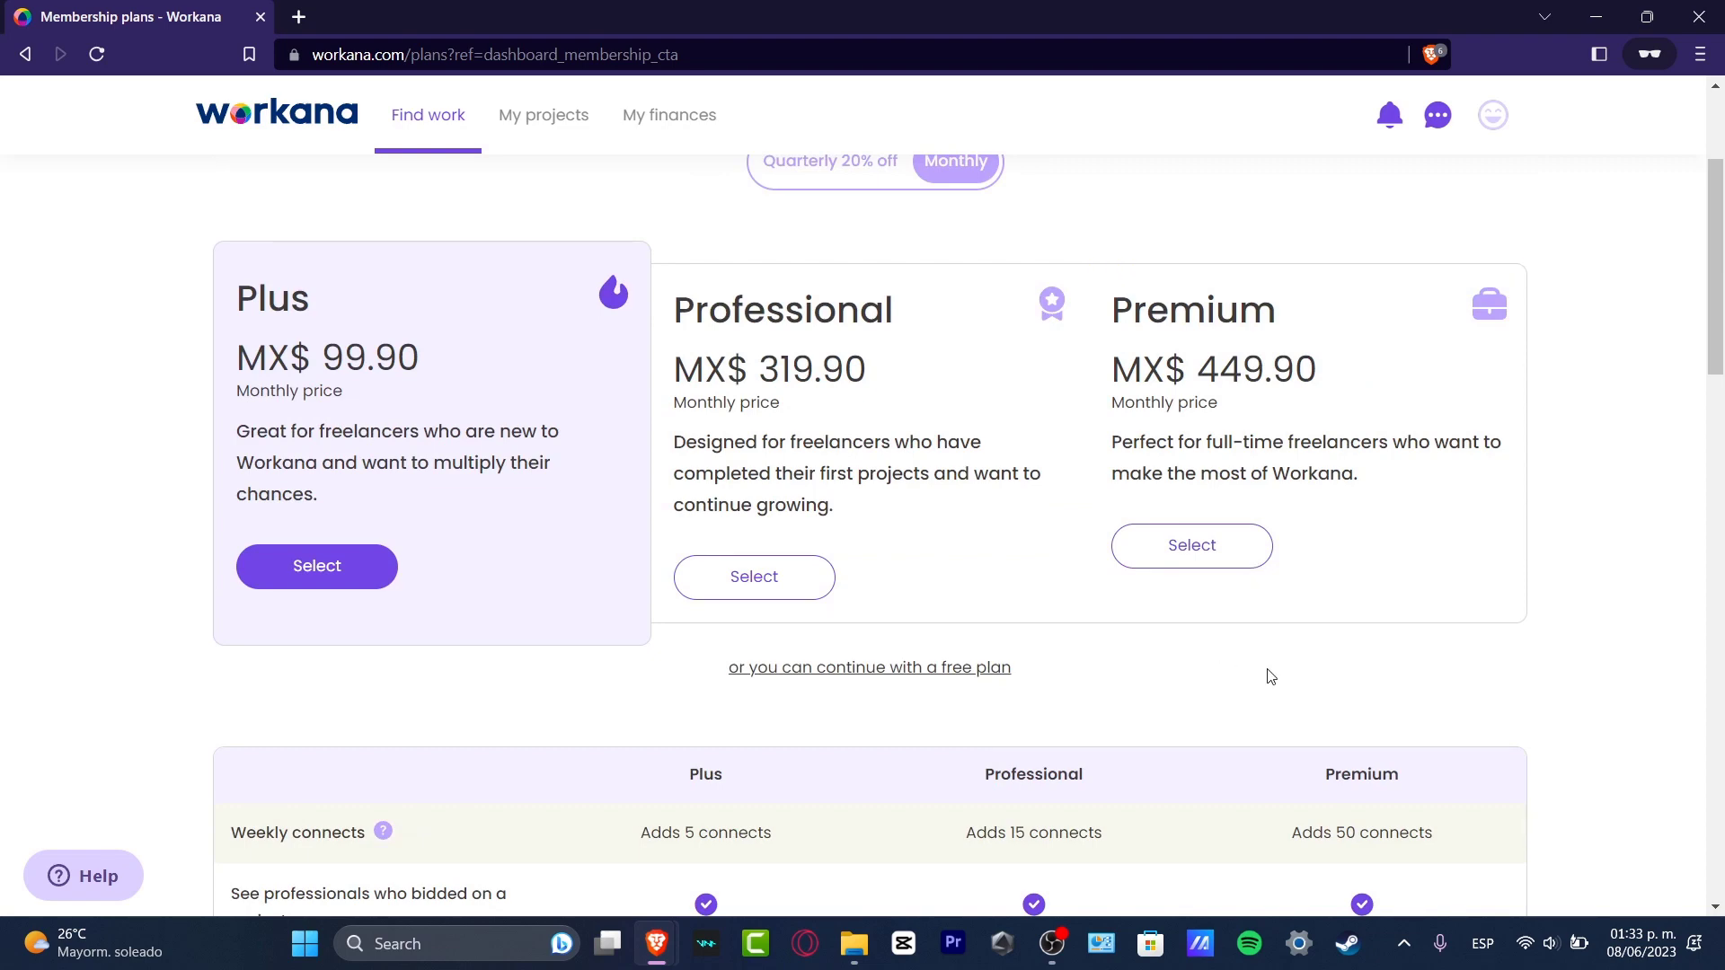
scroll(1270, 675, "up", 3)
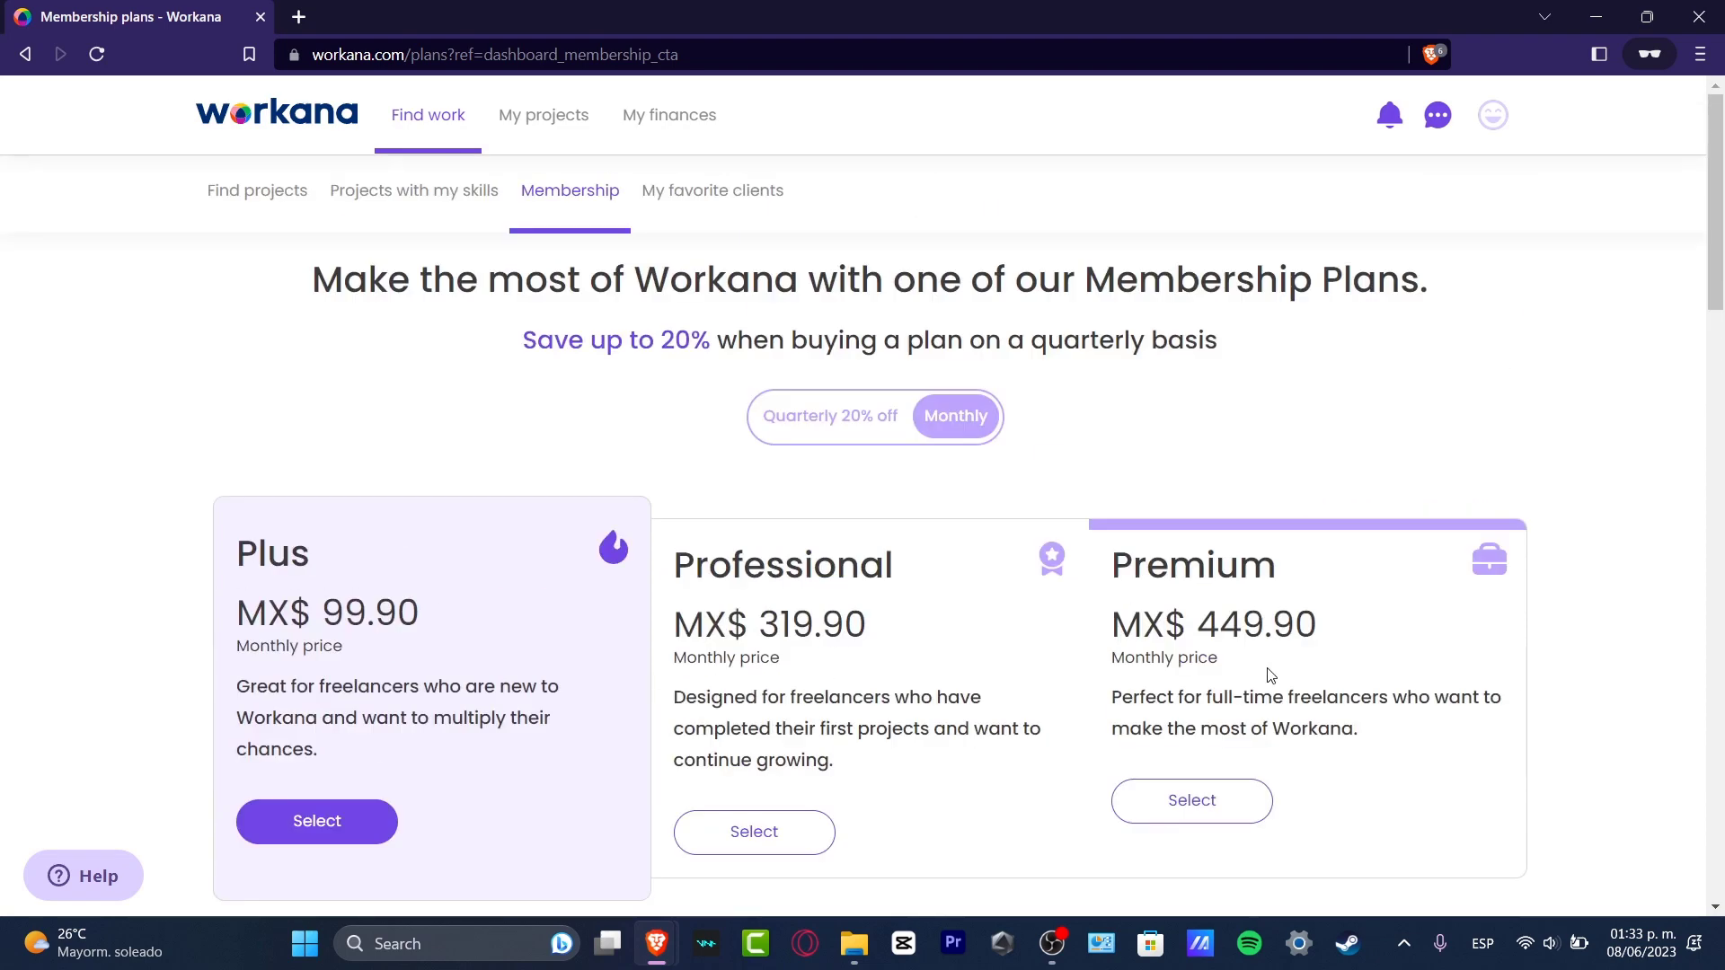
Step: Check the empty Account movements page under My finances, then go to project search
left_click(682, 126)
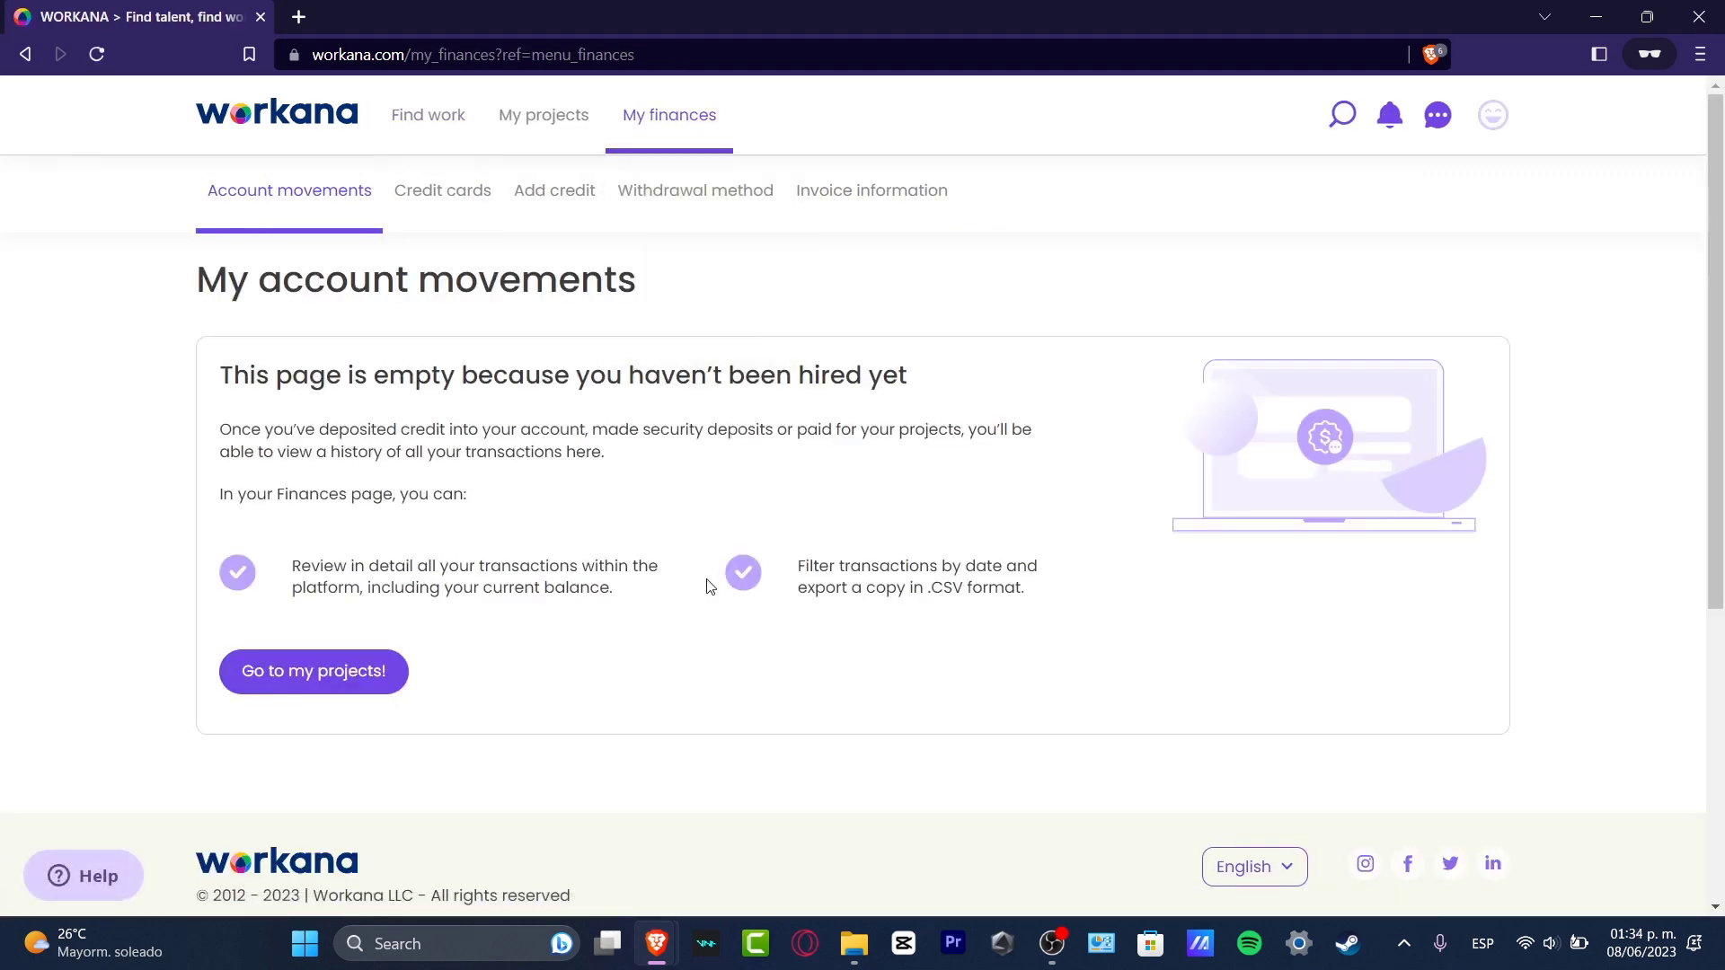
scroll(1016, 615, "down", 5)
scroll(1016, 616, "up", 5)
left_click(437, 106)
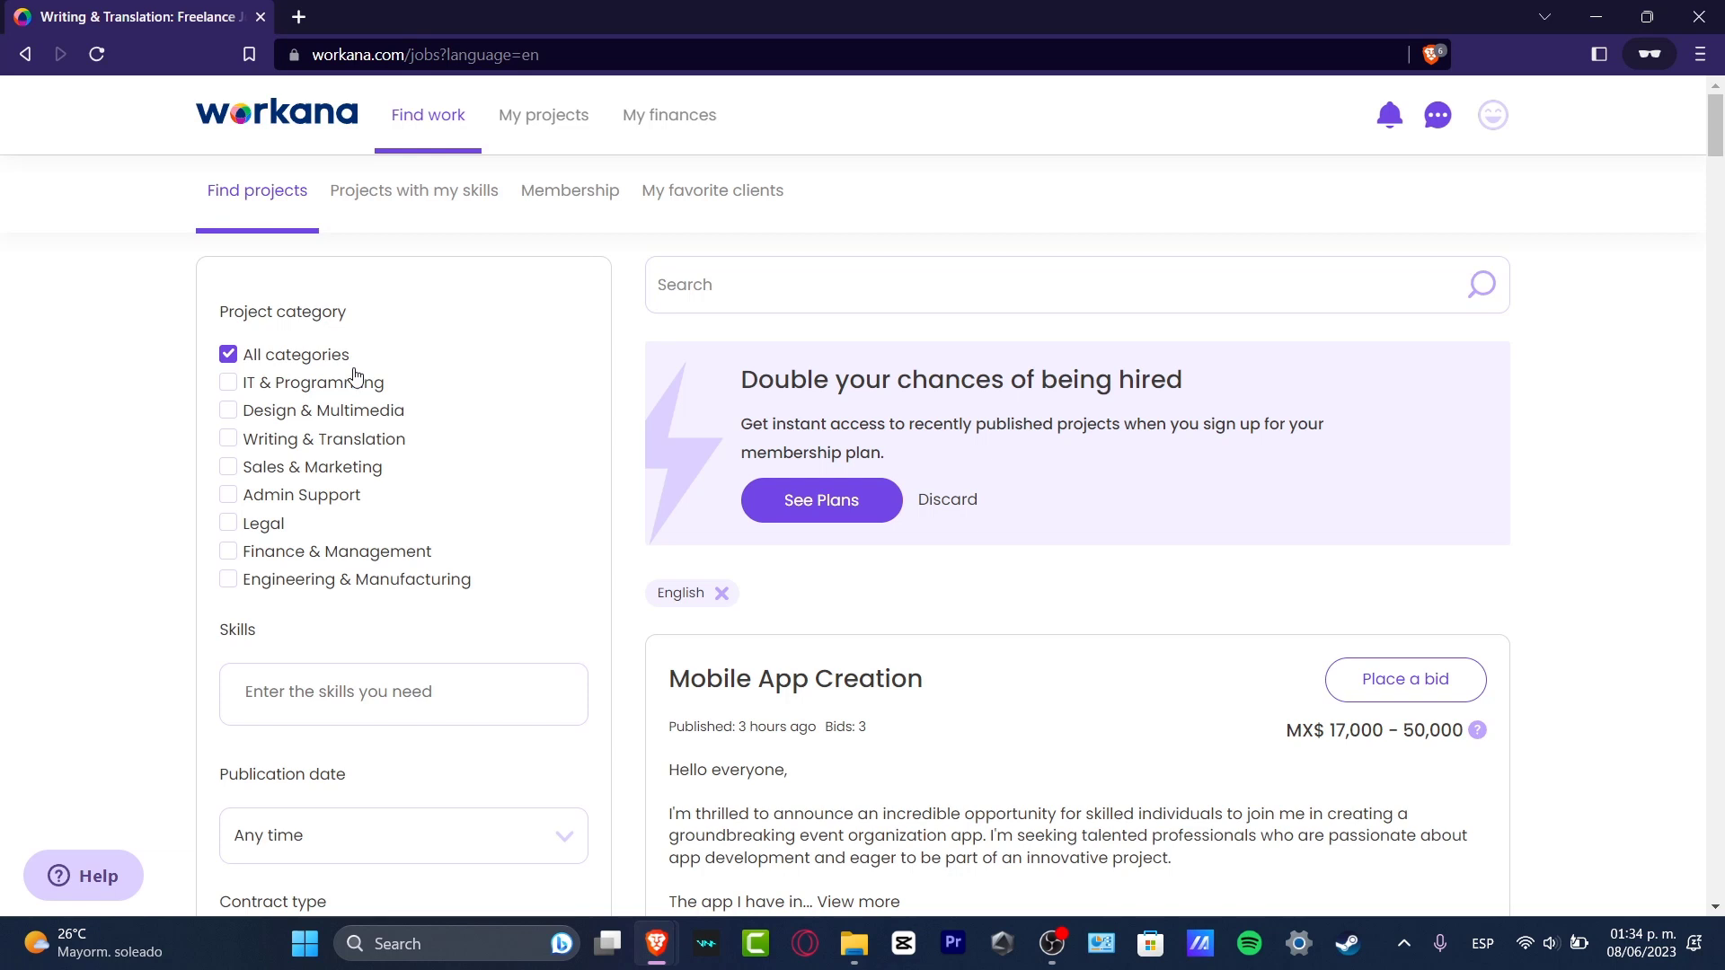
Step: Filter projects to Writing & Translation > Translation and scroll down to the Alpura job
left_click(334, 439)
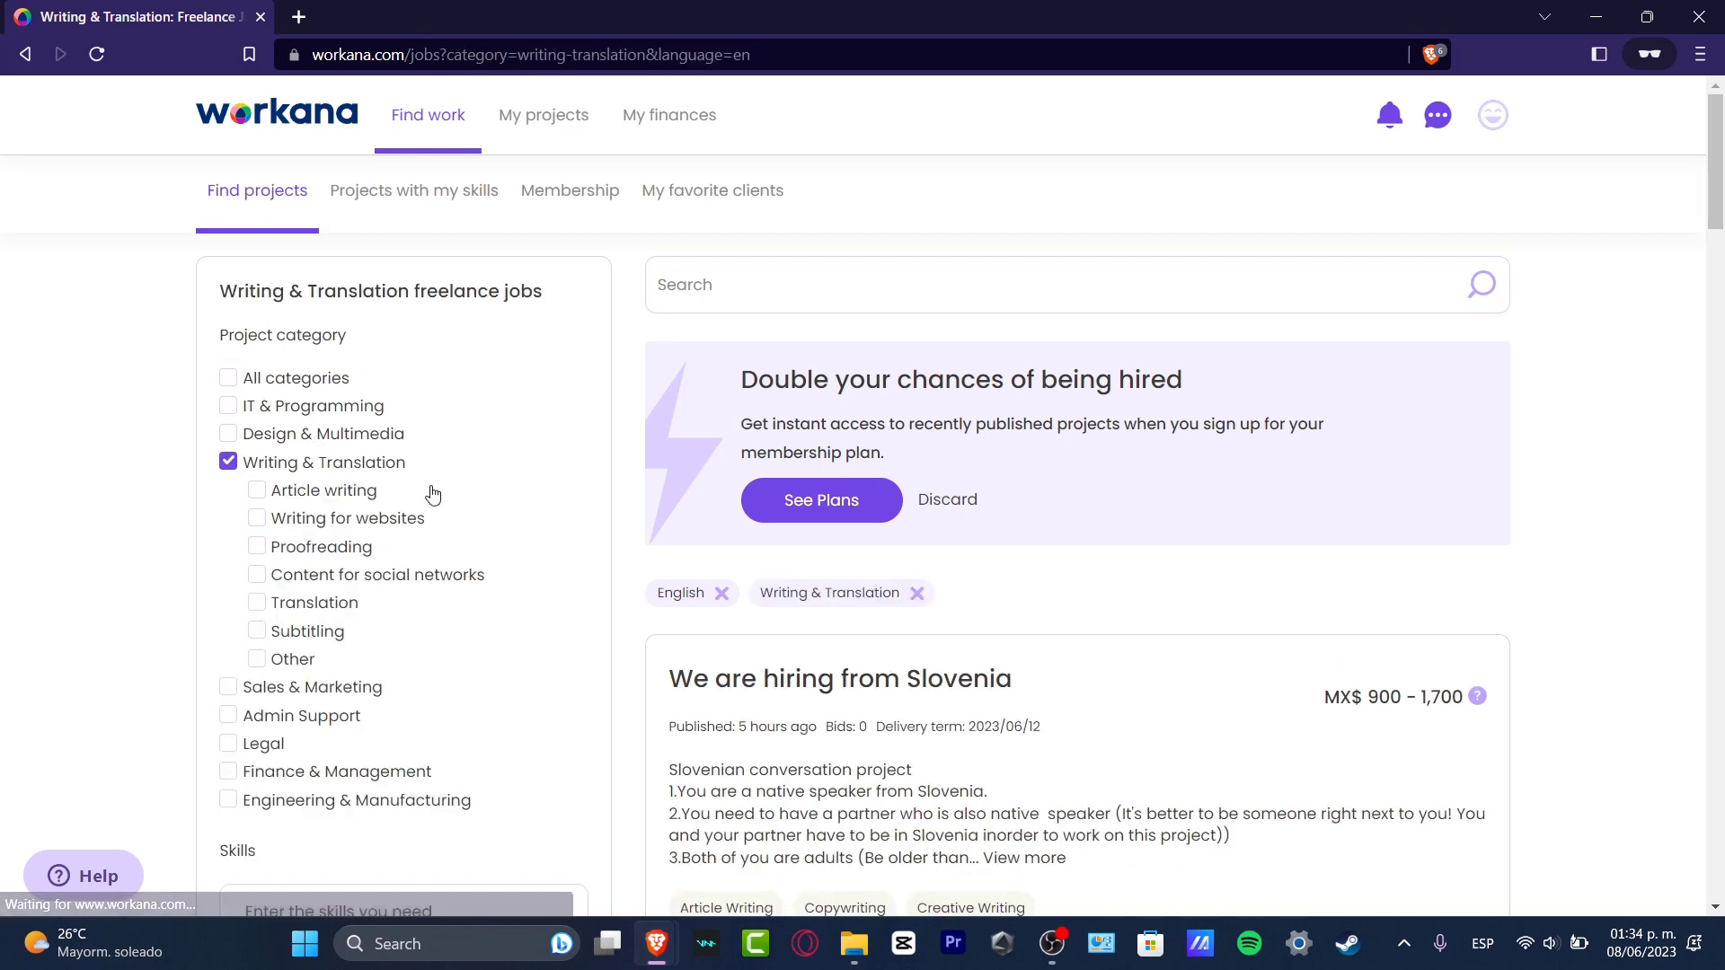
left_click(328, 611)
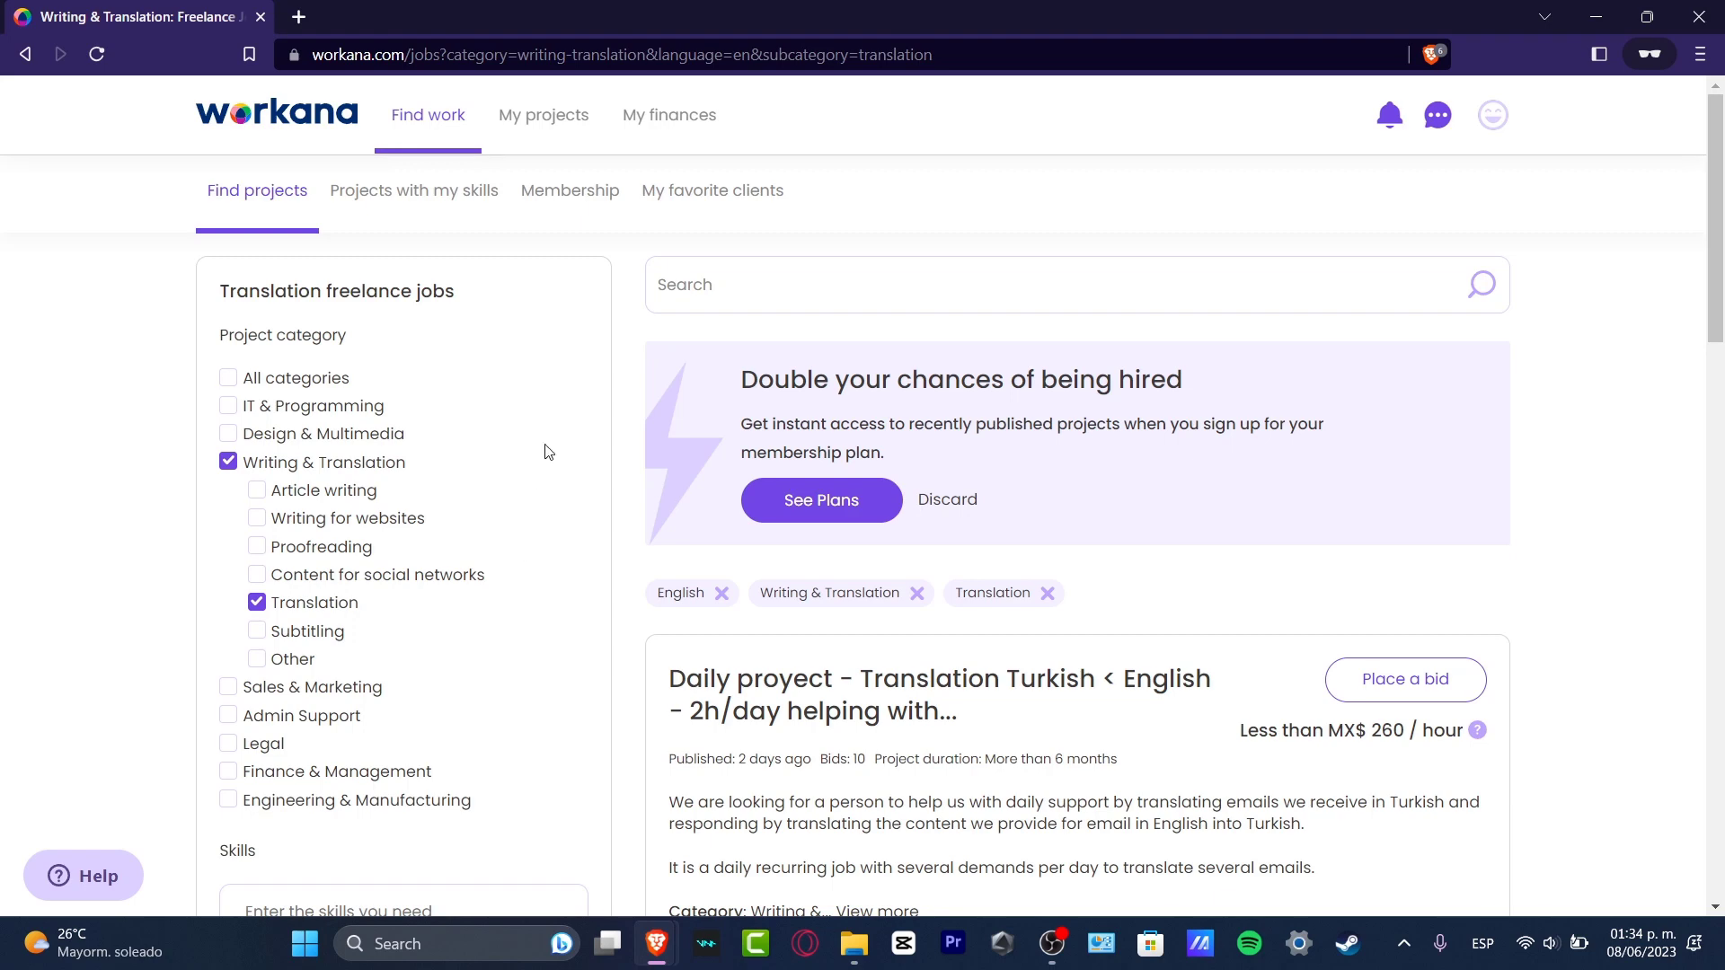
scroll(441, 655, "down", 3)
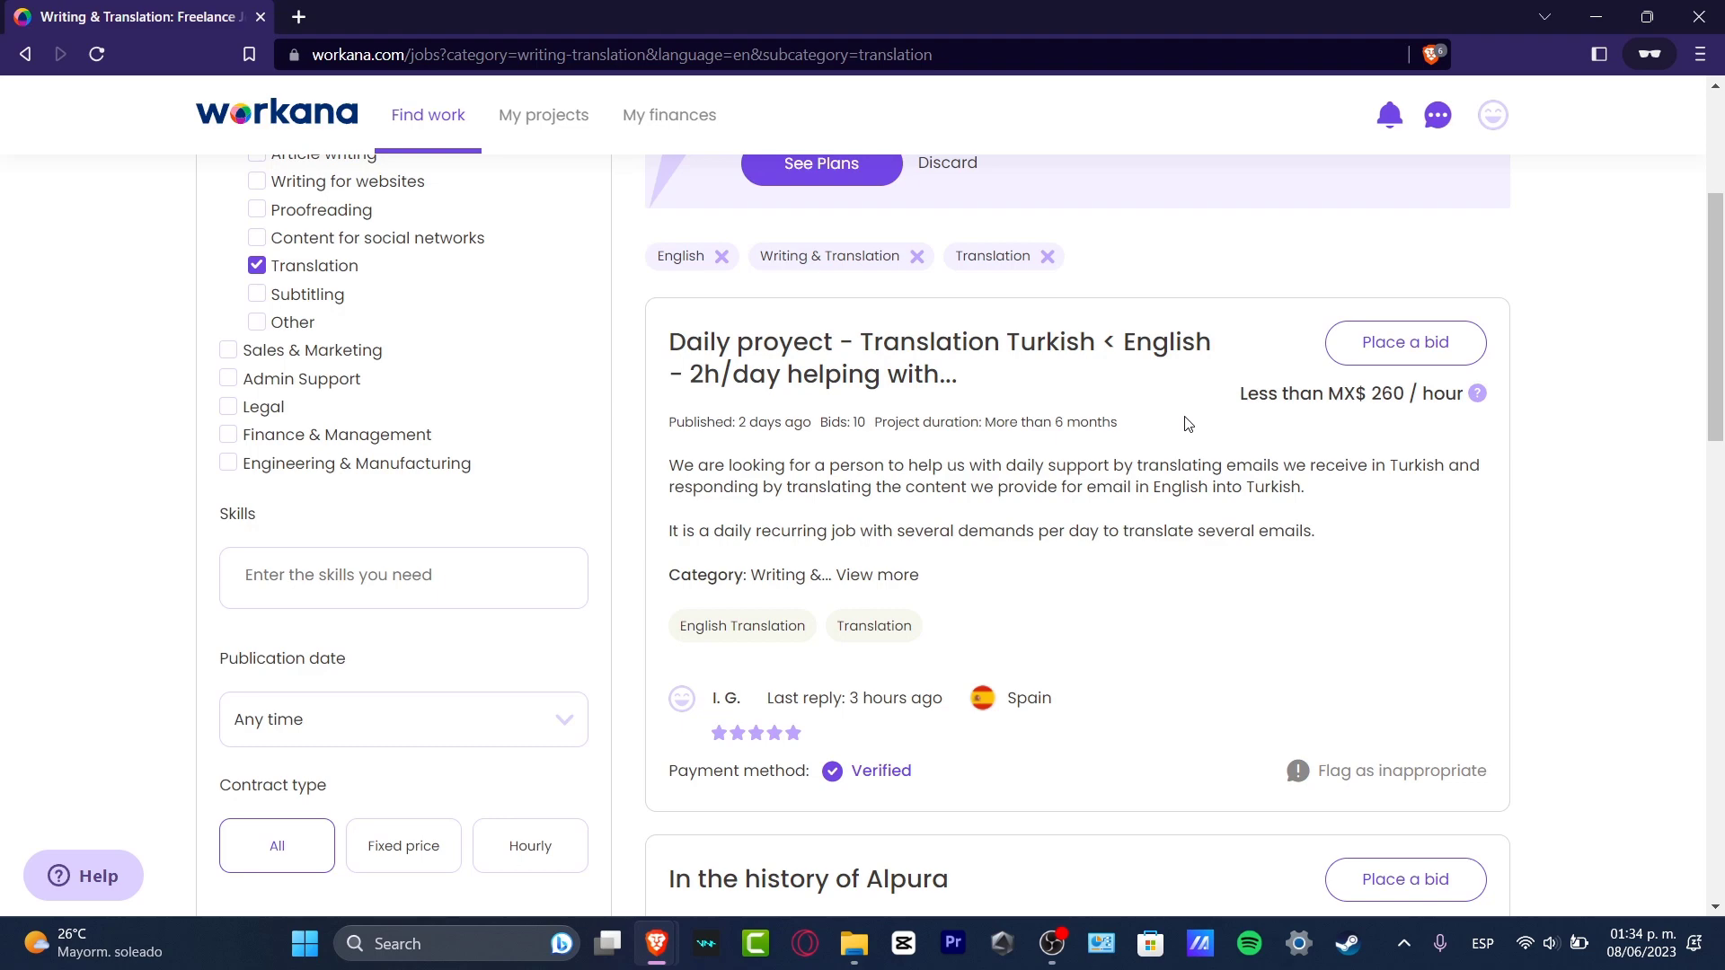
scroll(1187, 424, "down", 3)
scroll(1186, 424, "down", 3)
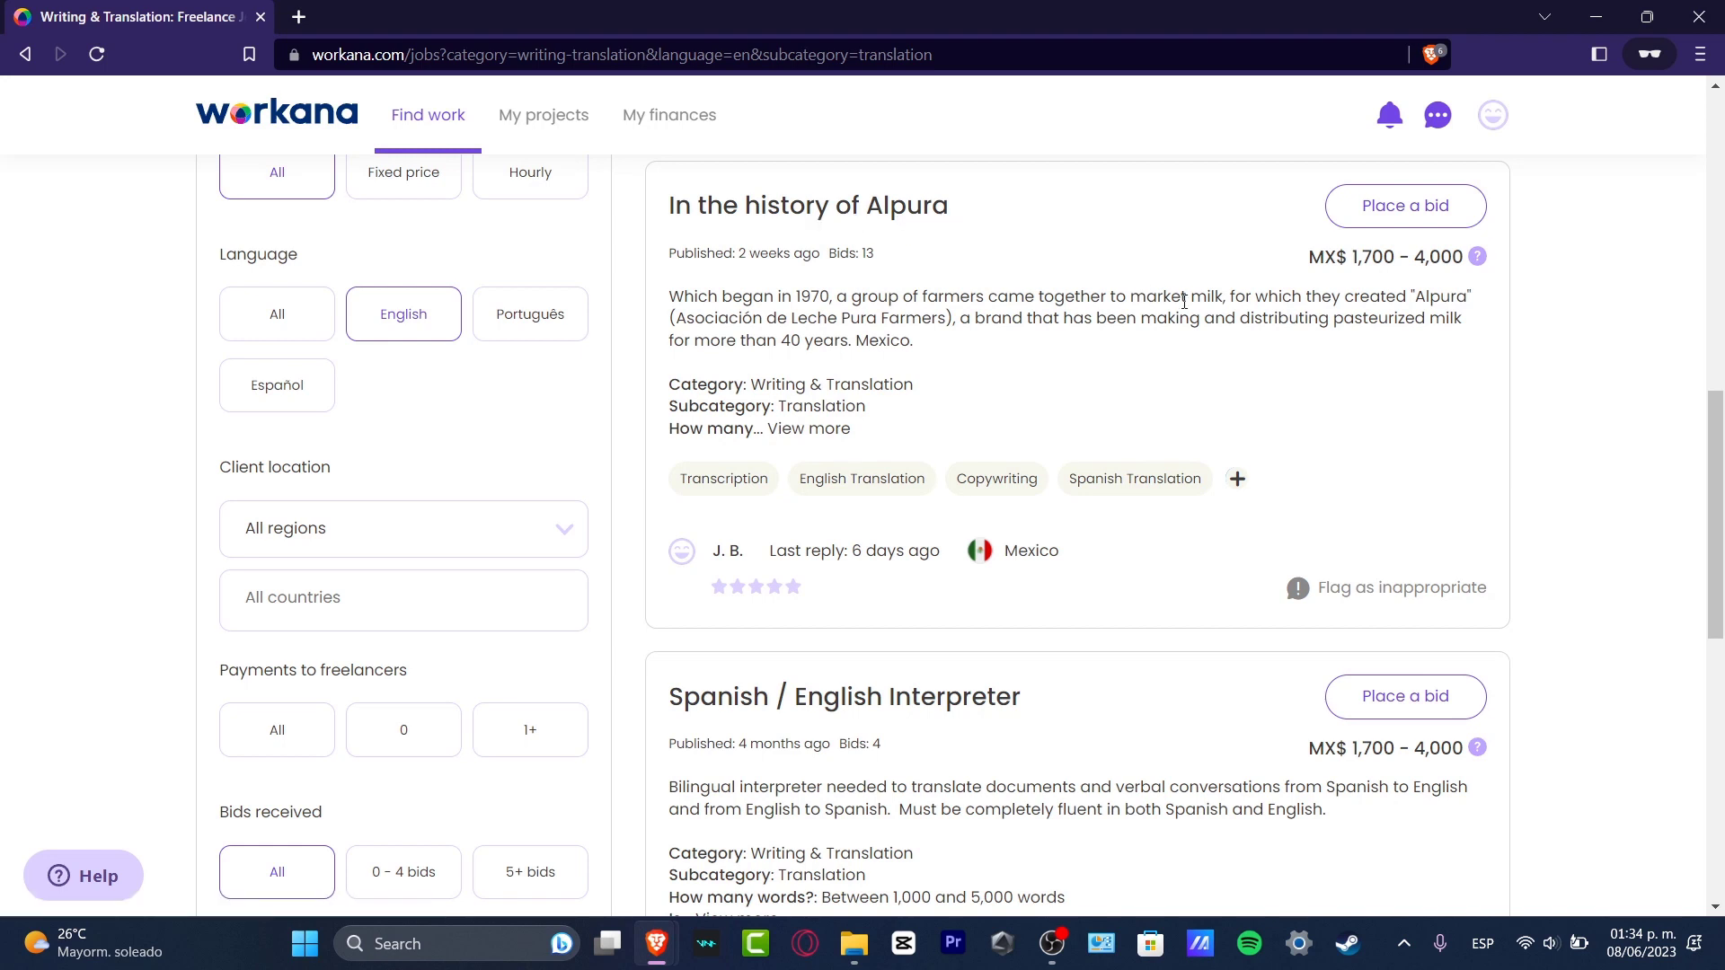
left_click_drag(1183, 302, 950, 343)
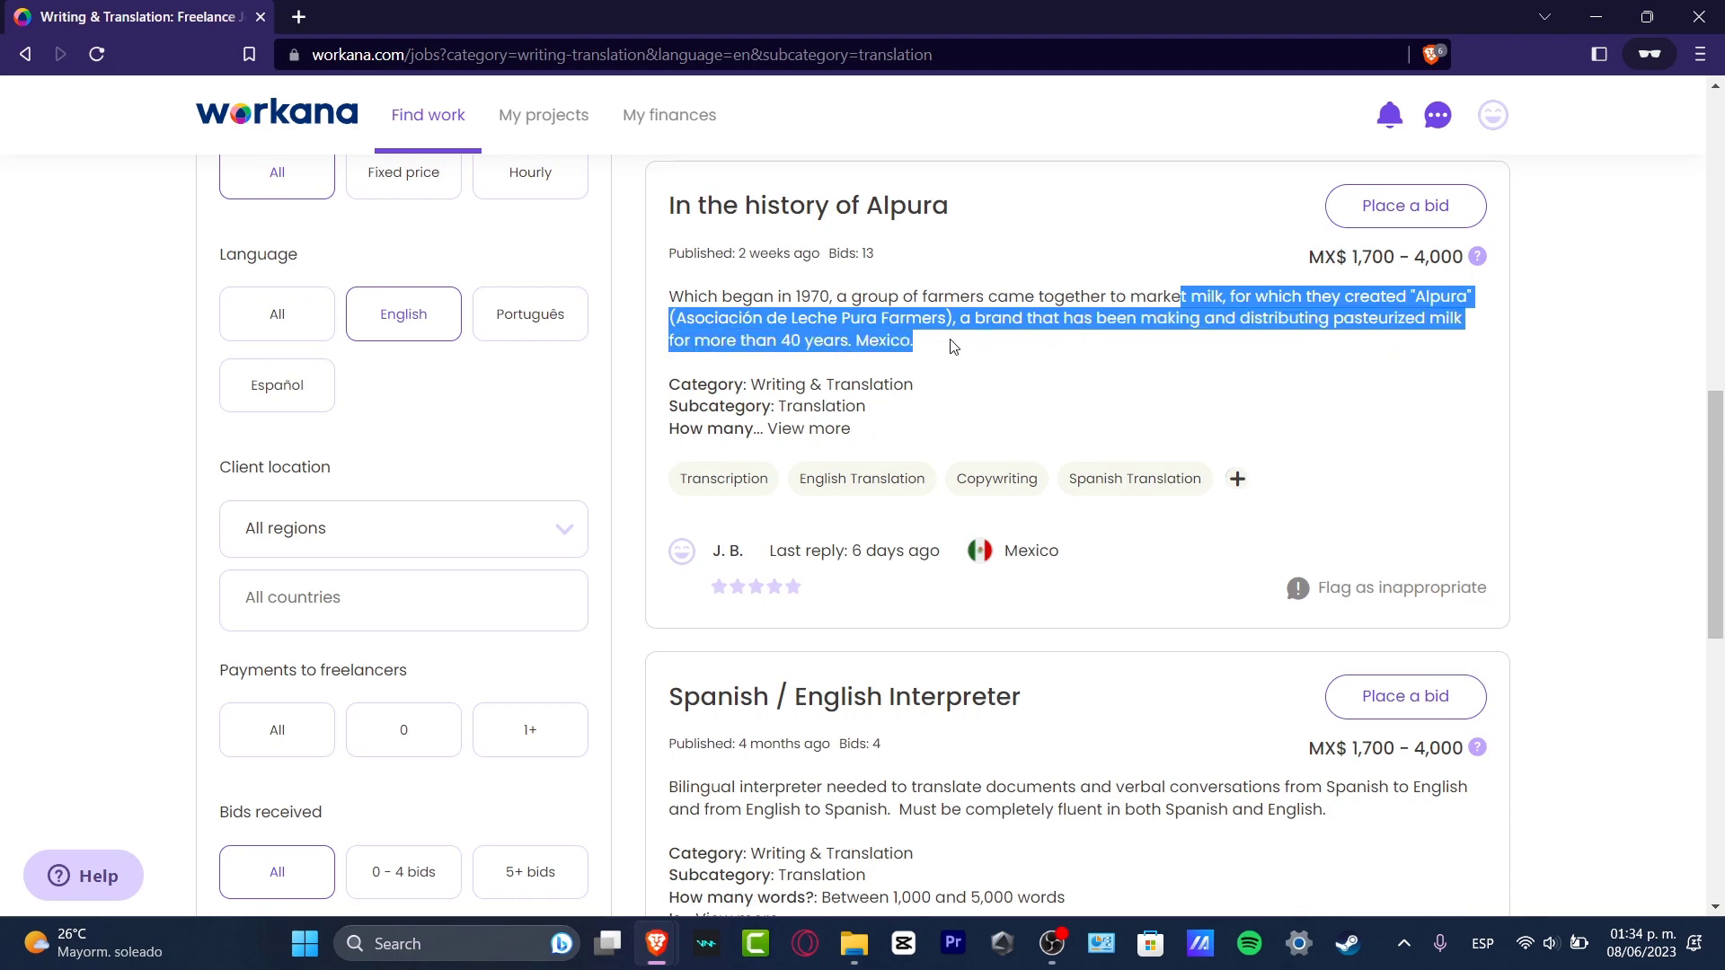
left_click(964, 362)
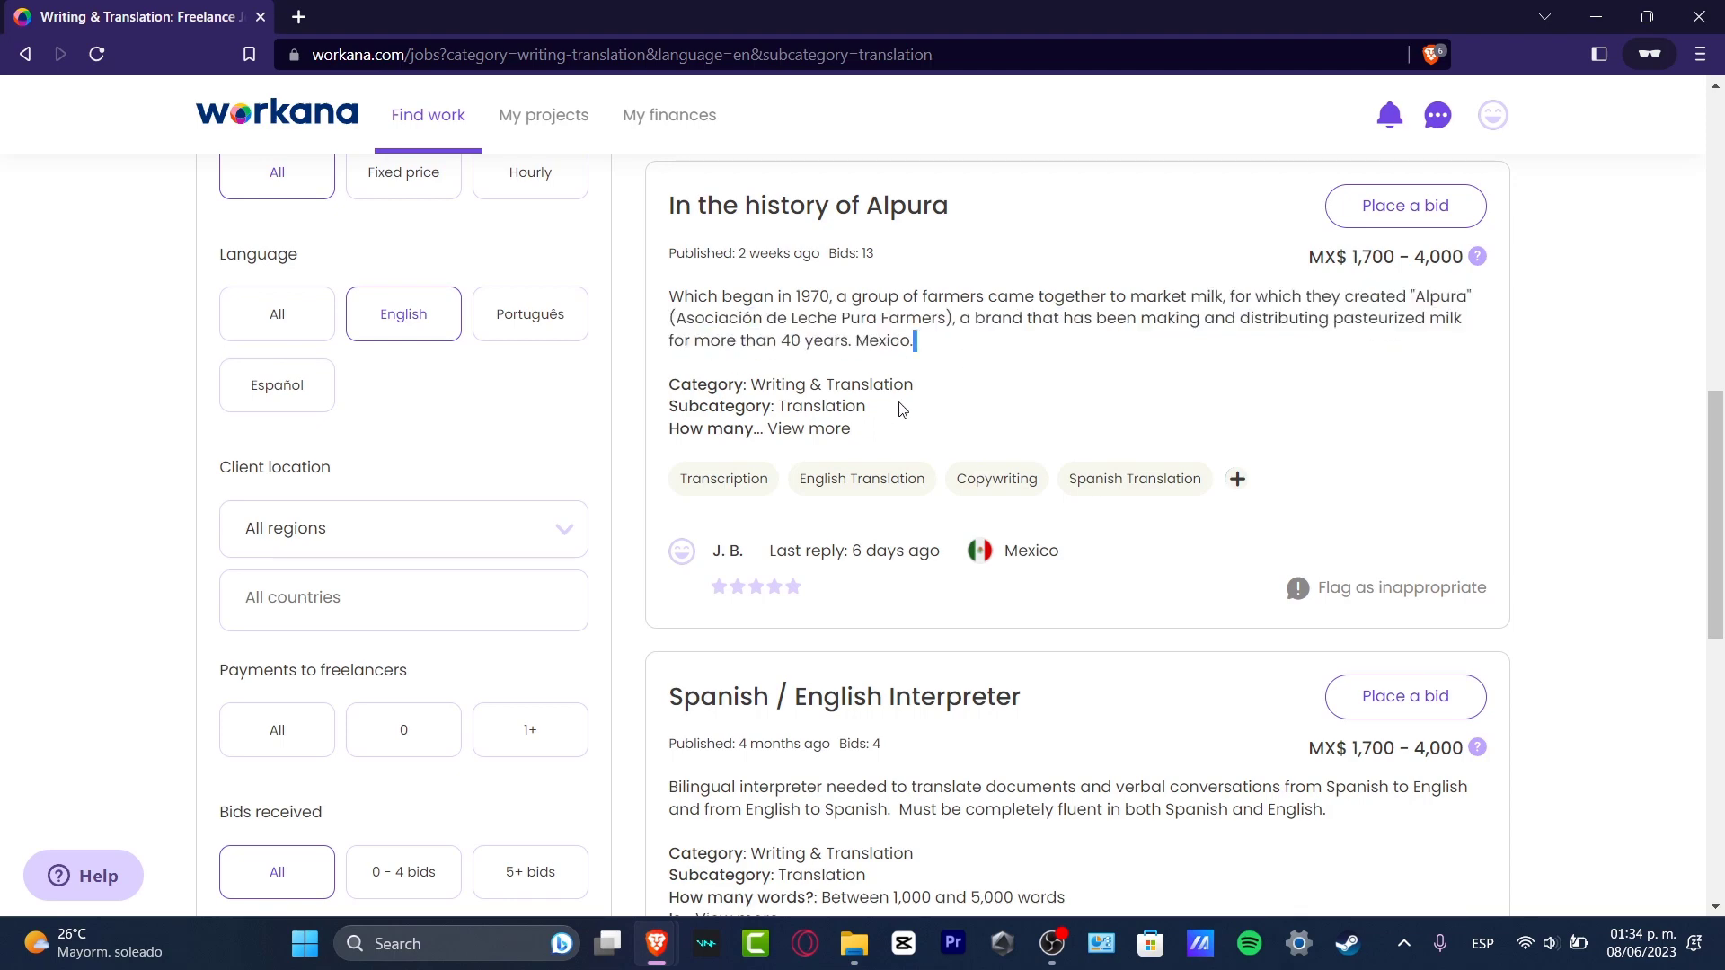
left_click(935, 215)
scroll(988, 440, "down", 4)
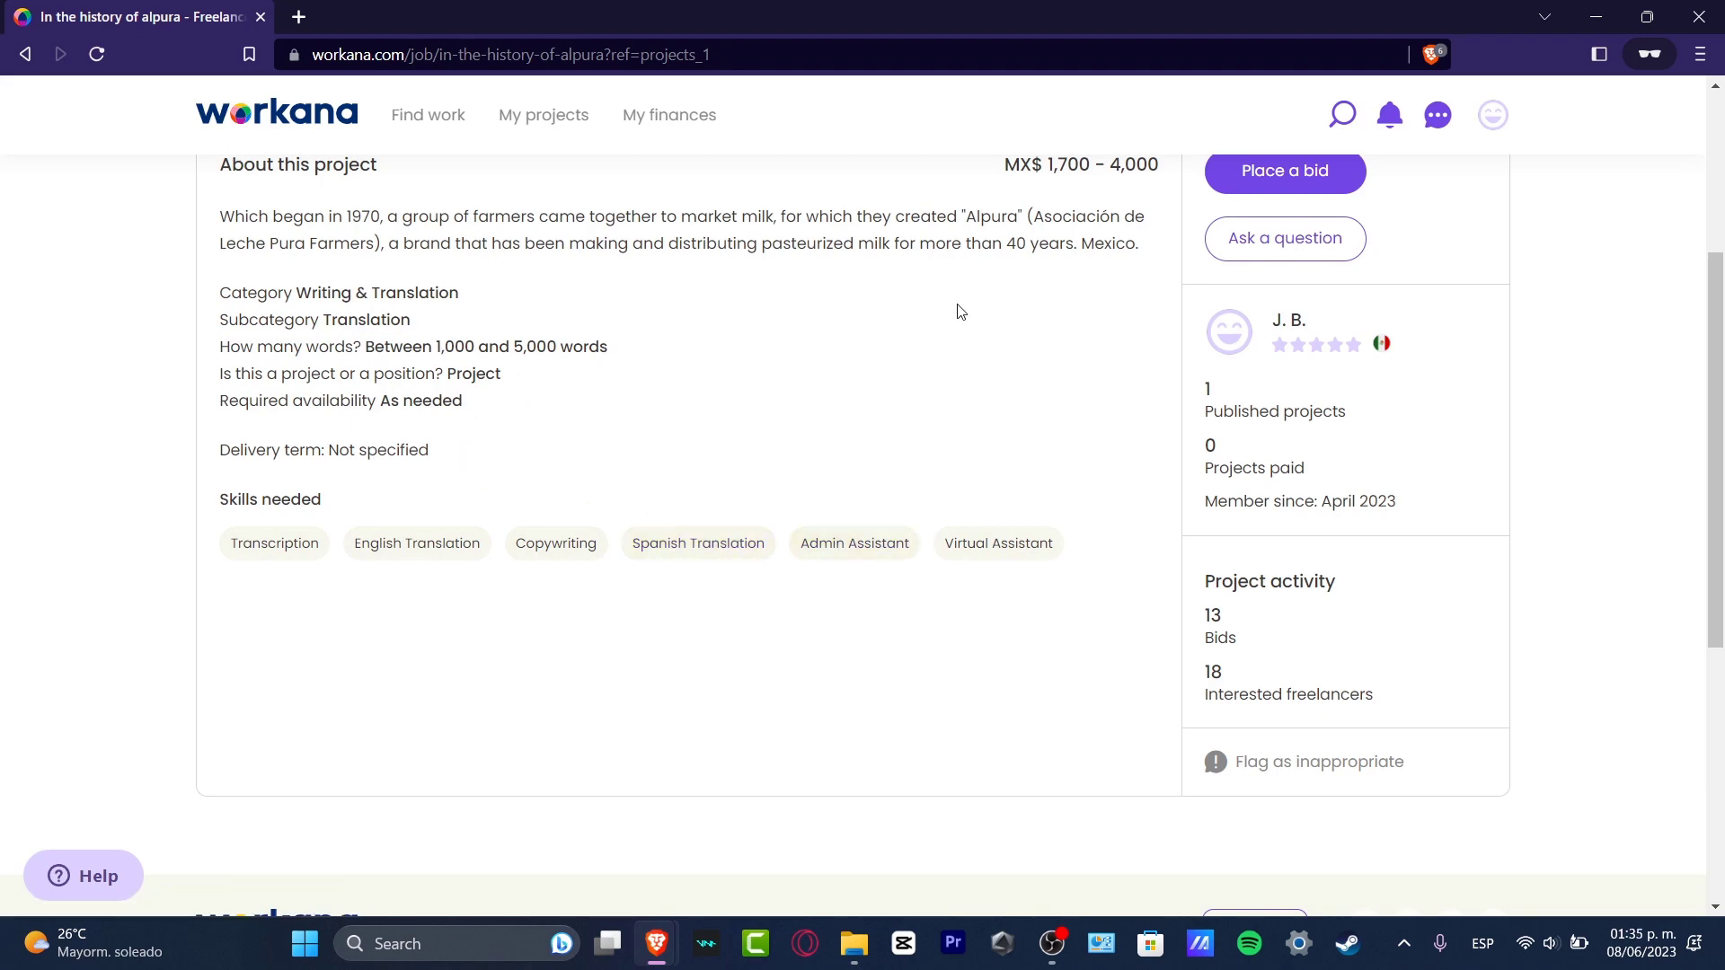
scroll(993, 385, "down", 4)
scroll(994, 385, "up", 8)
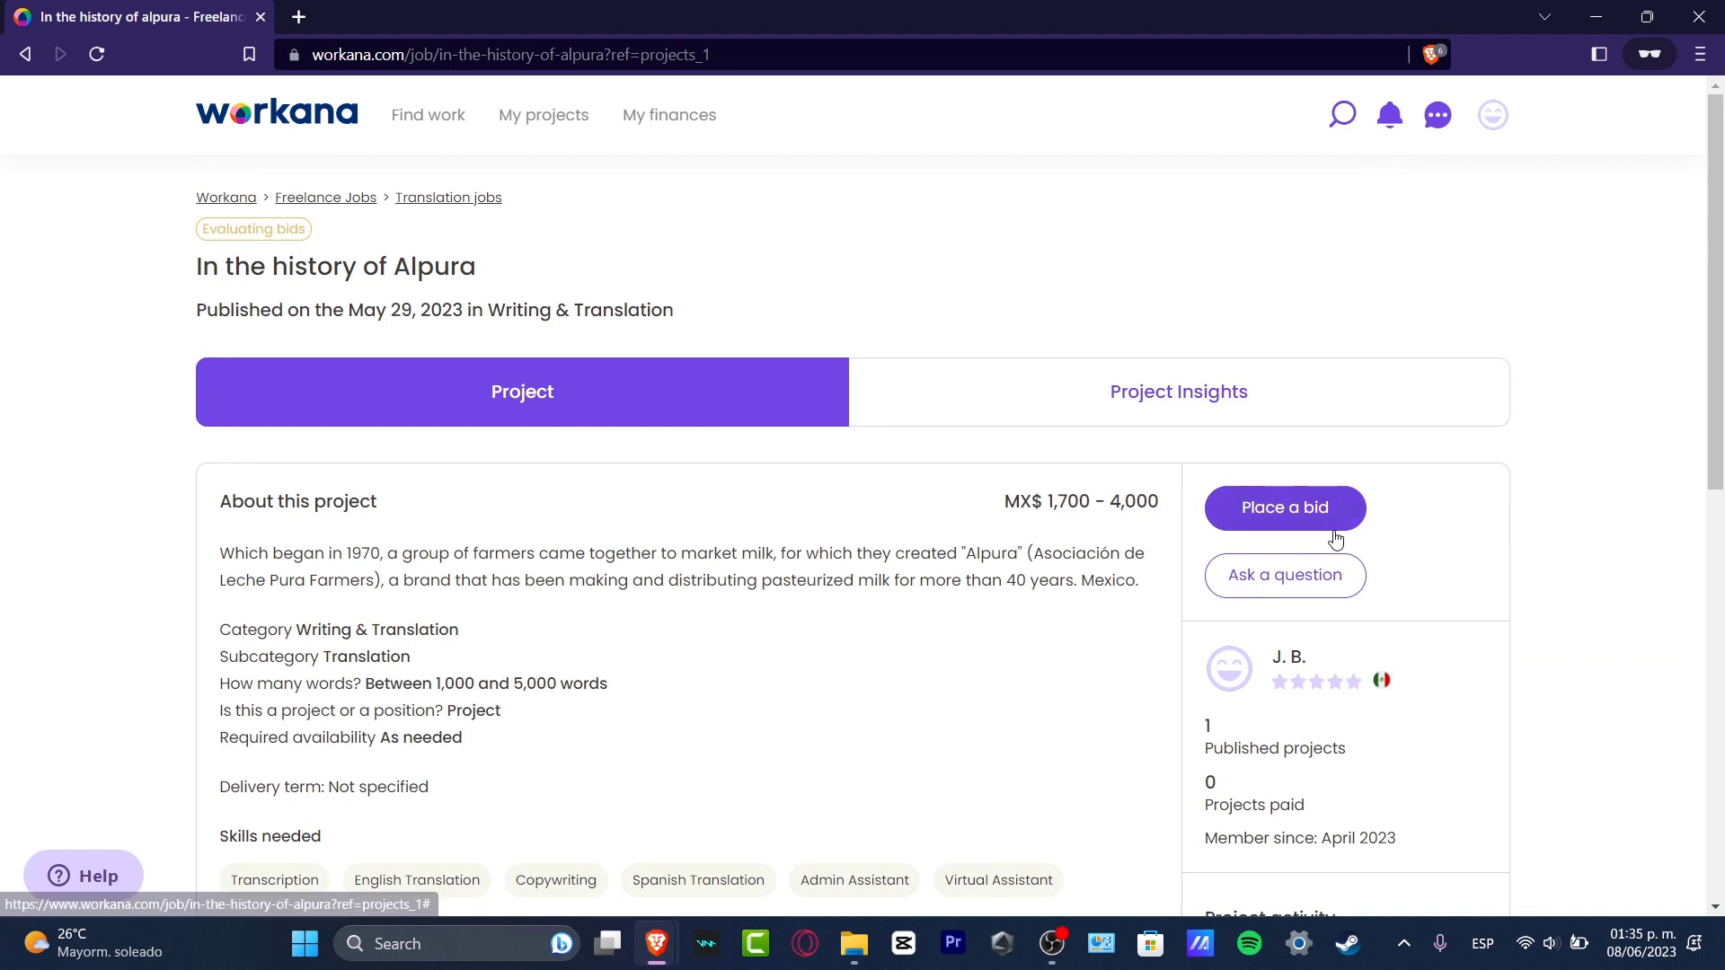
left_click(1390, 118)
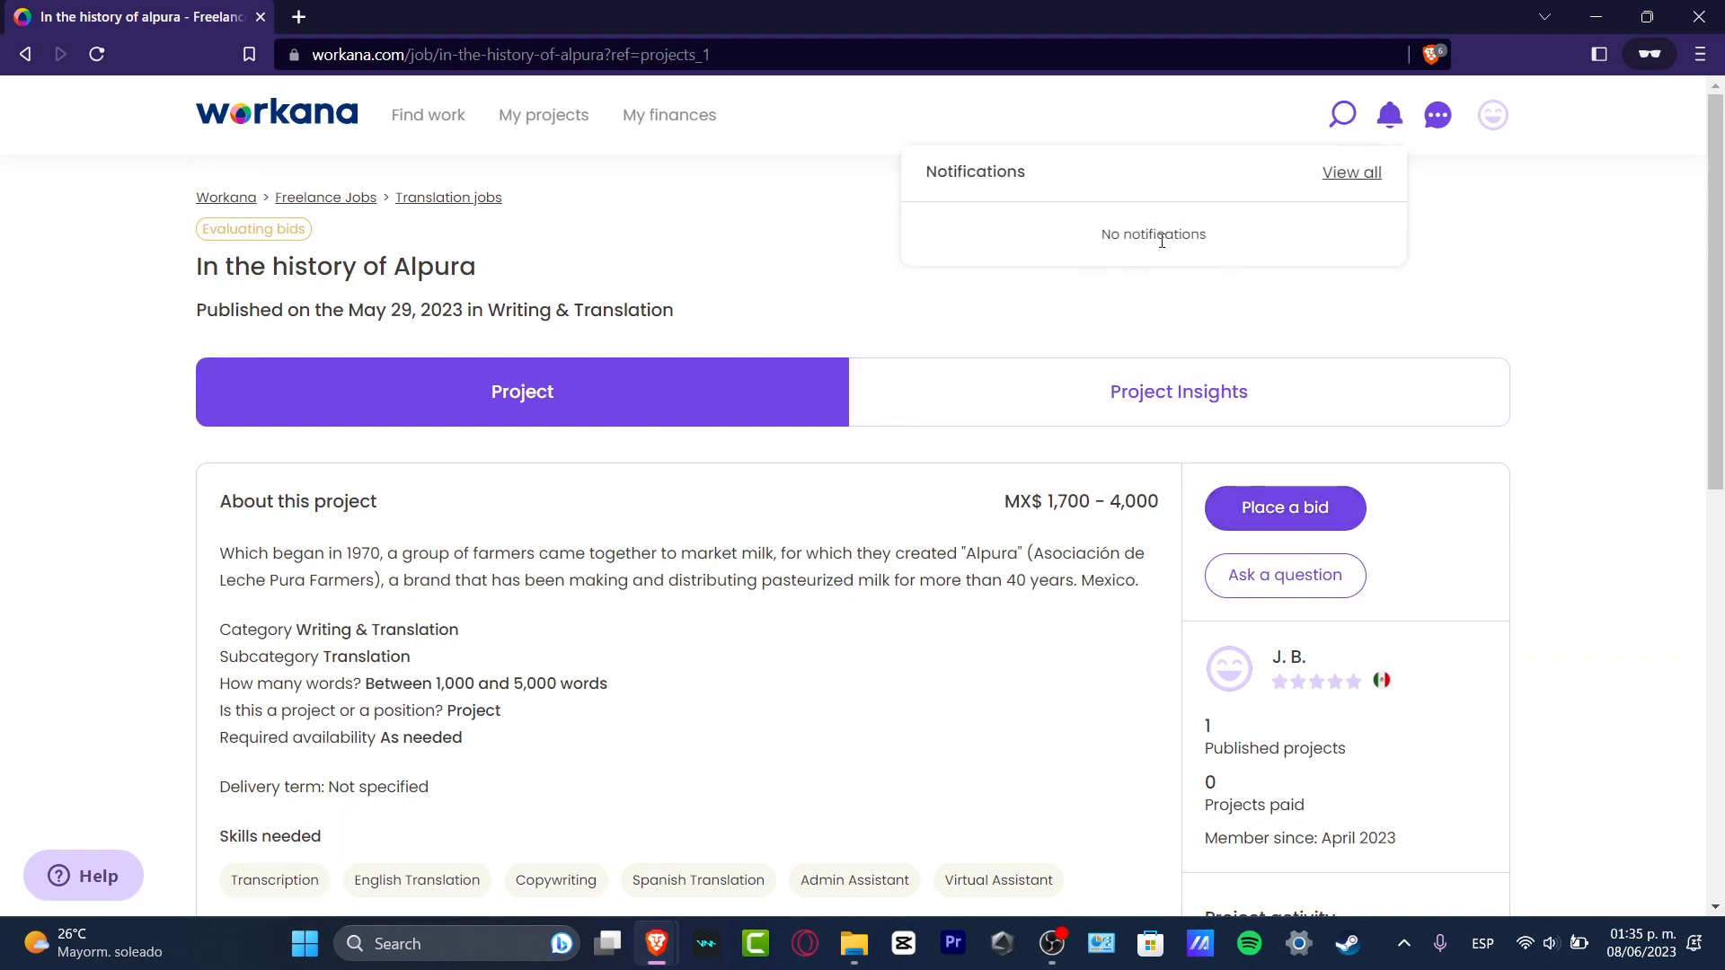
left_click(1248, 343)
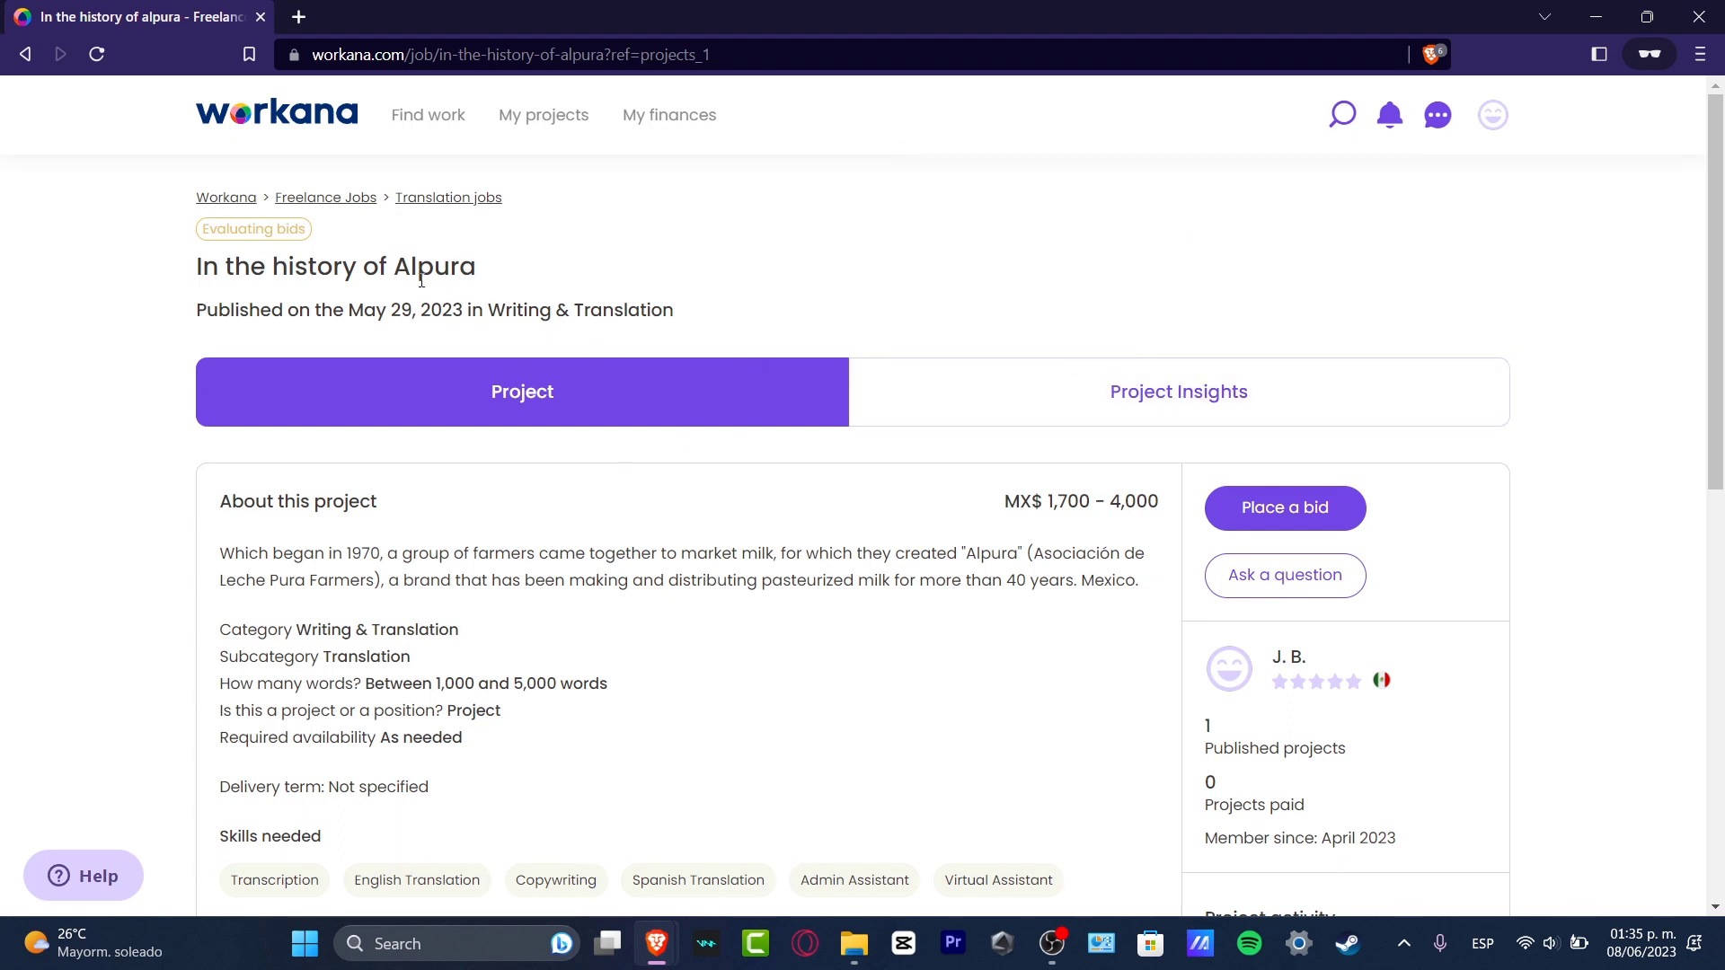
left_click(1437, 115)
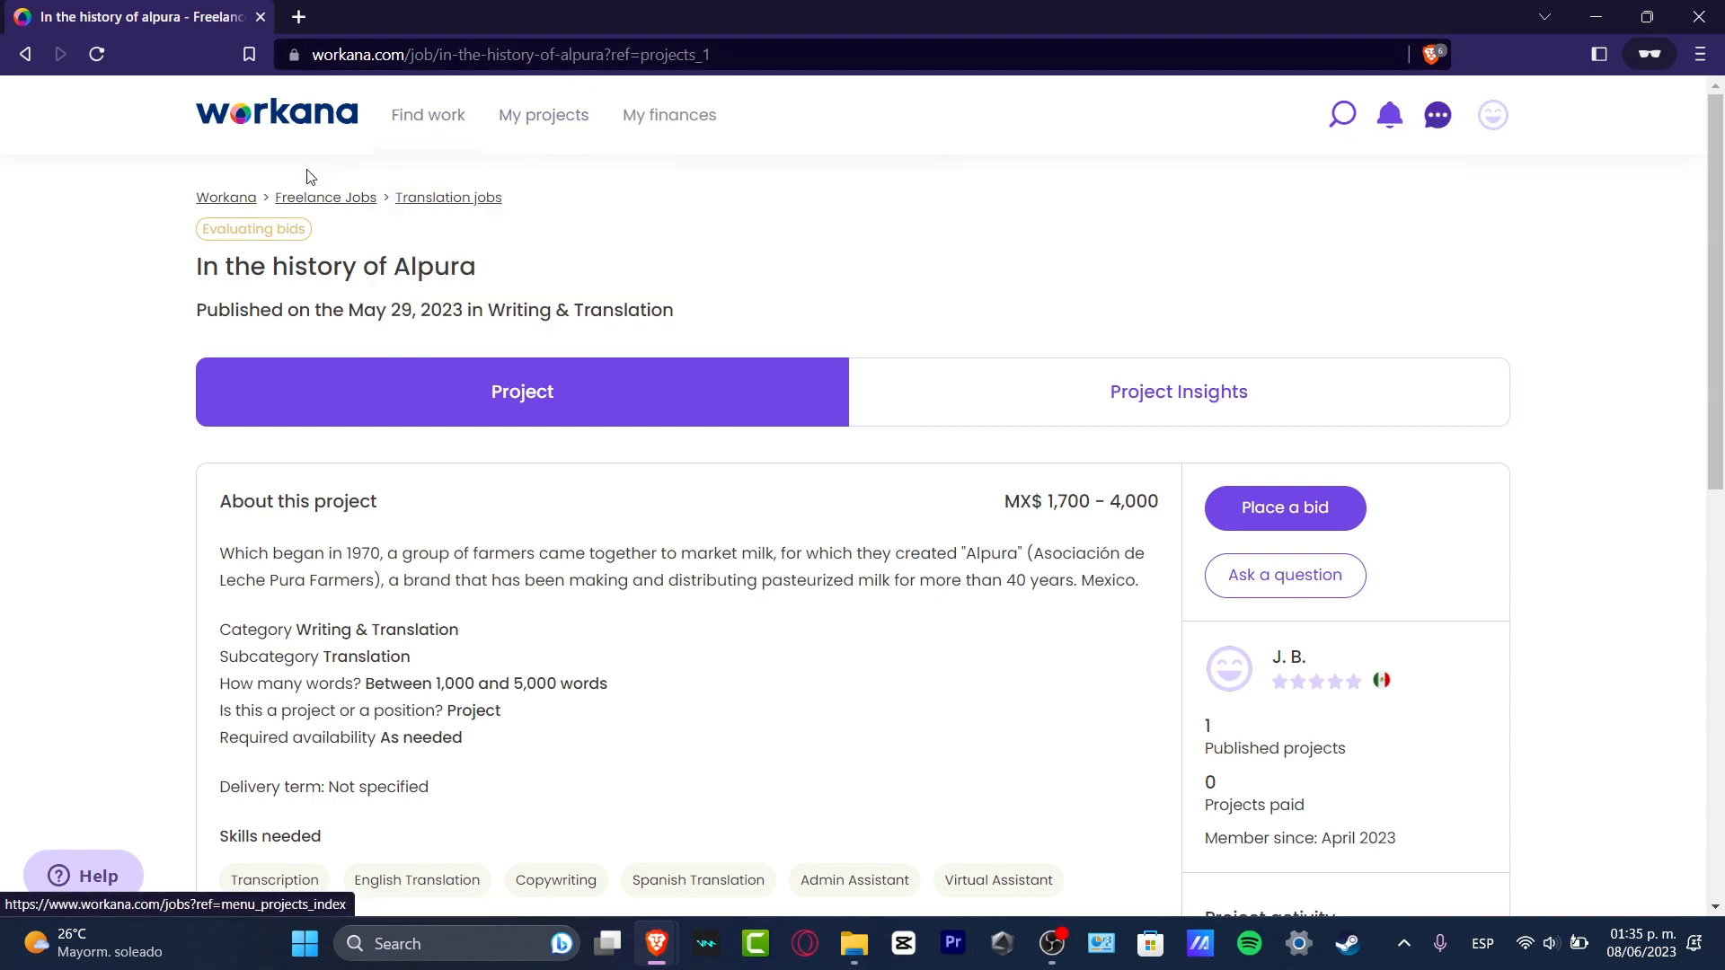
Step: Open My profile from the account menu and scroll down to the Article Writing skill
left_click(26, 71)
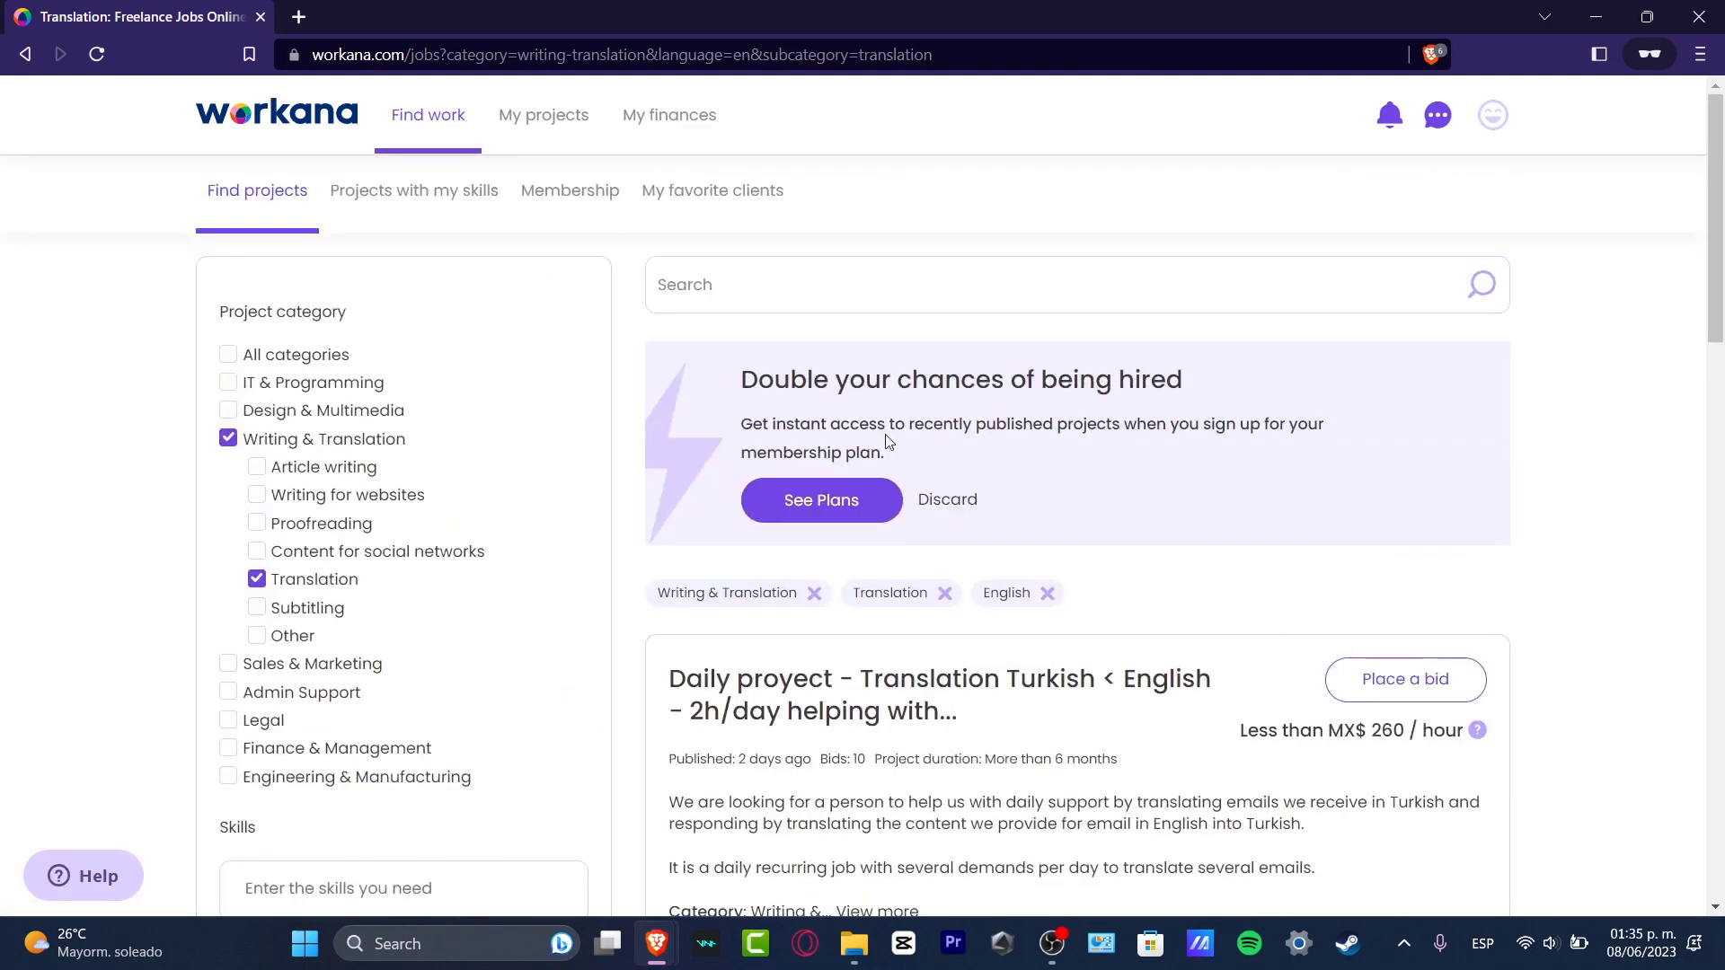
mouse_move(1493, 117)
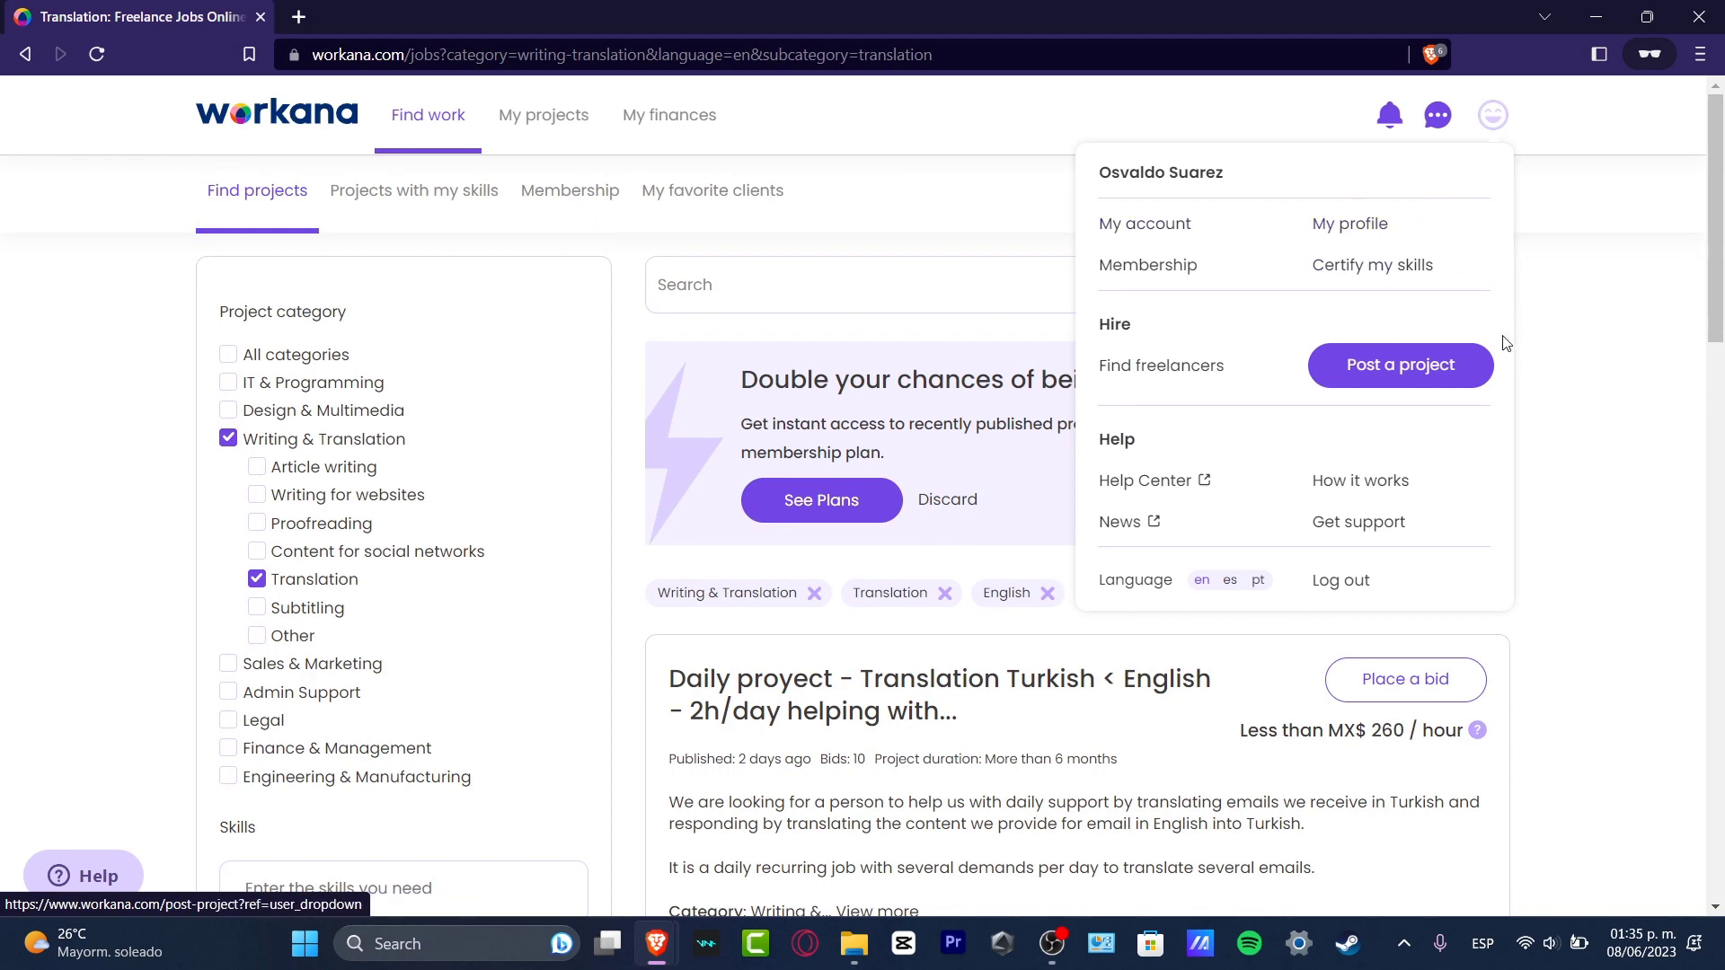
left_click(1350, 242)
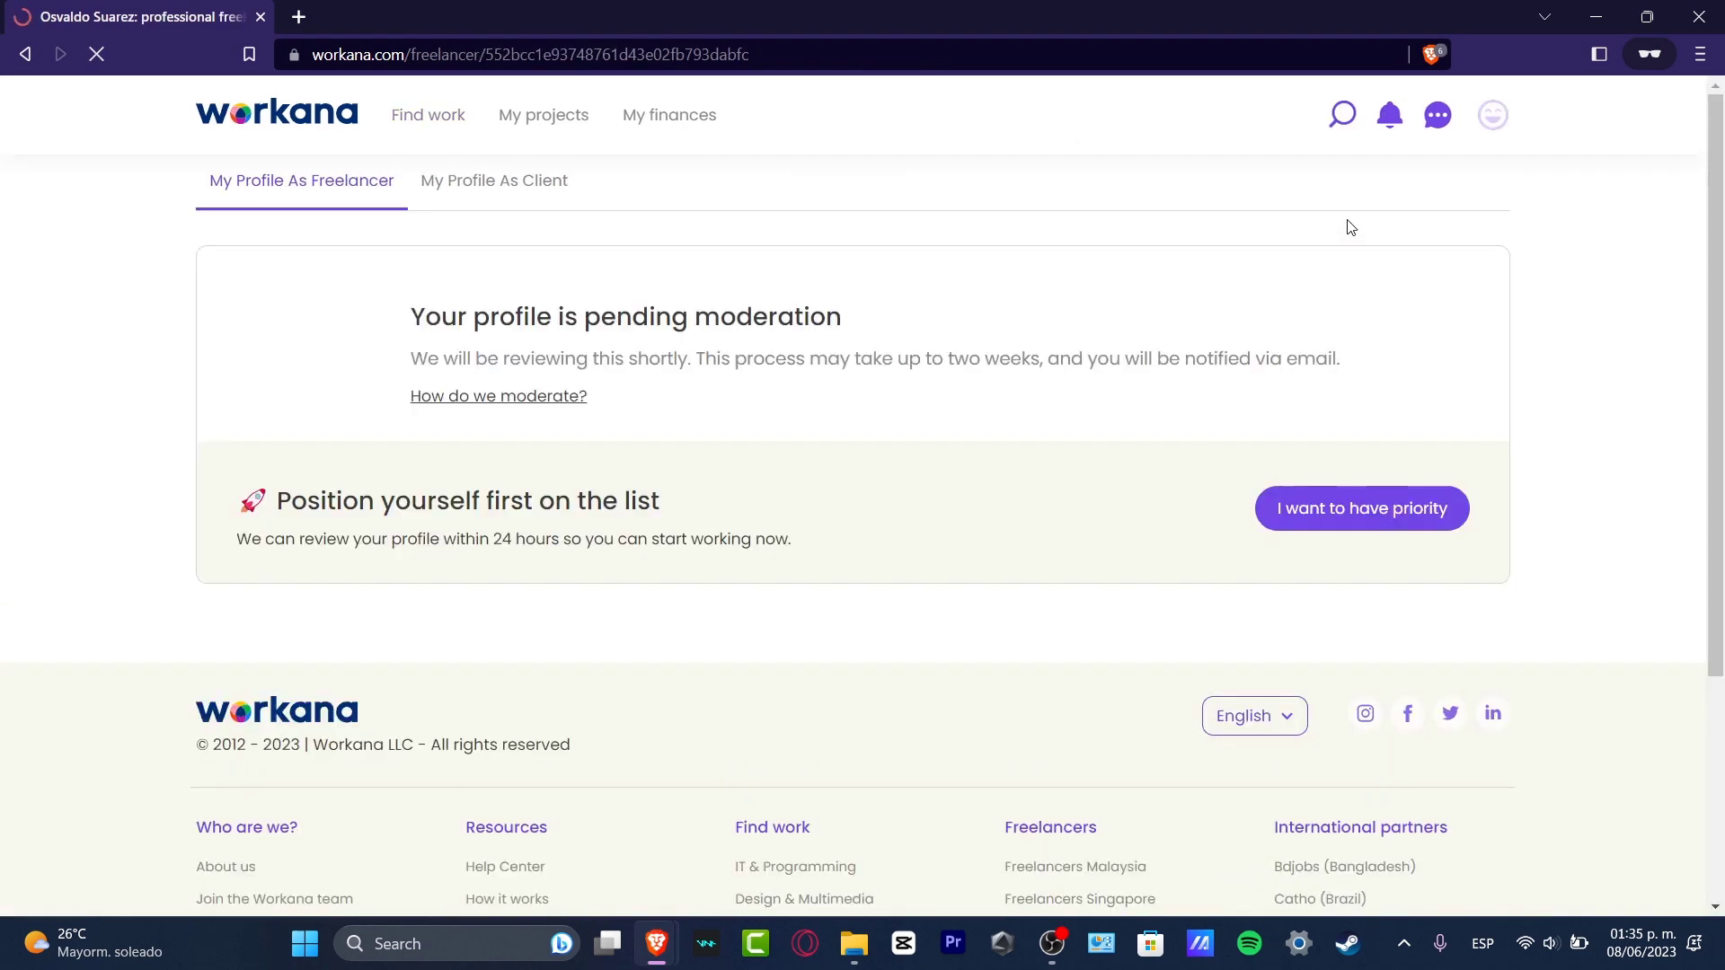
scroll(913, 321, "down", 3)
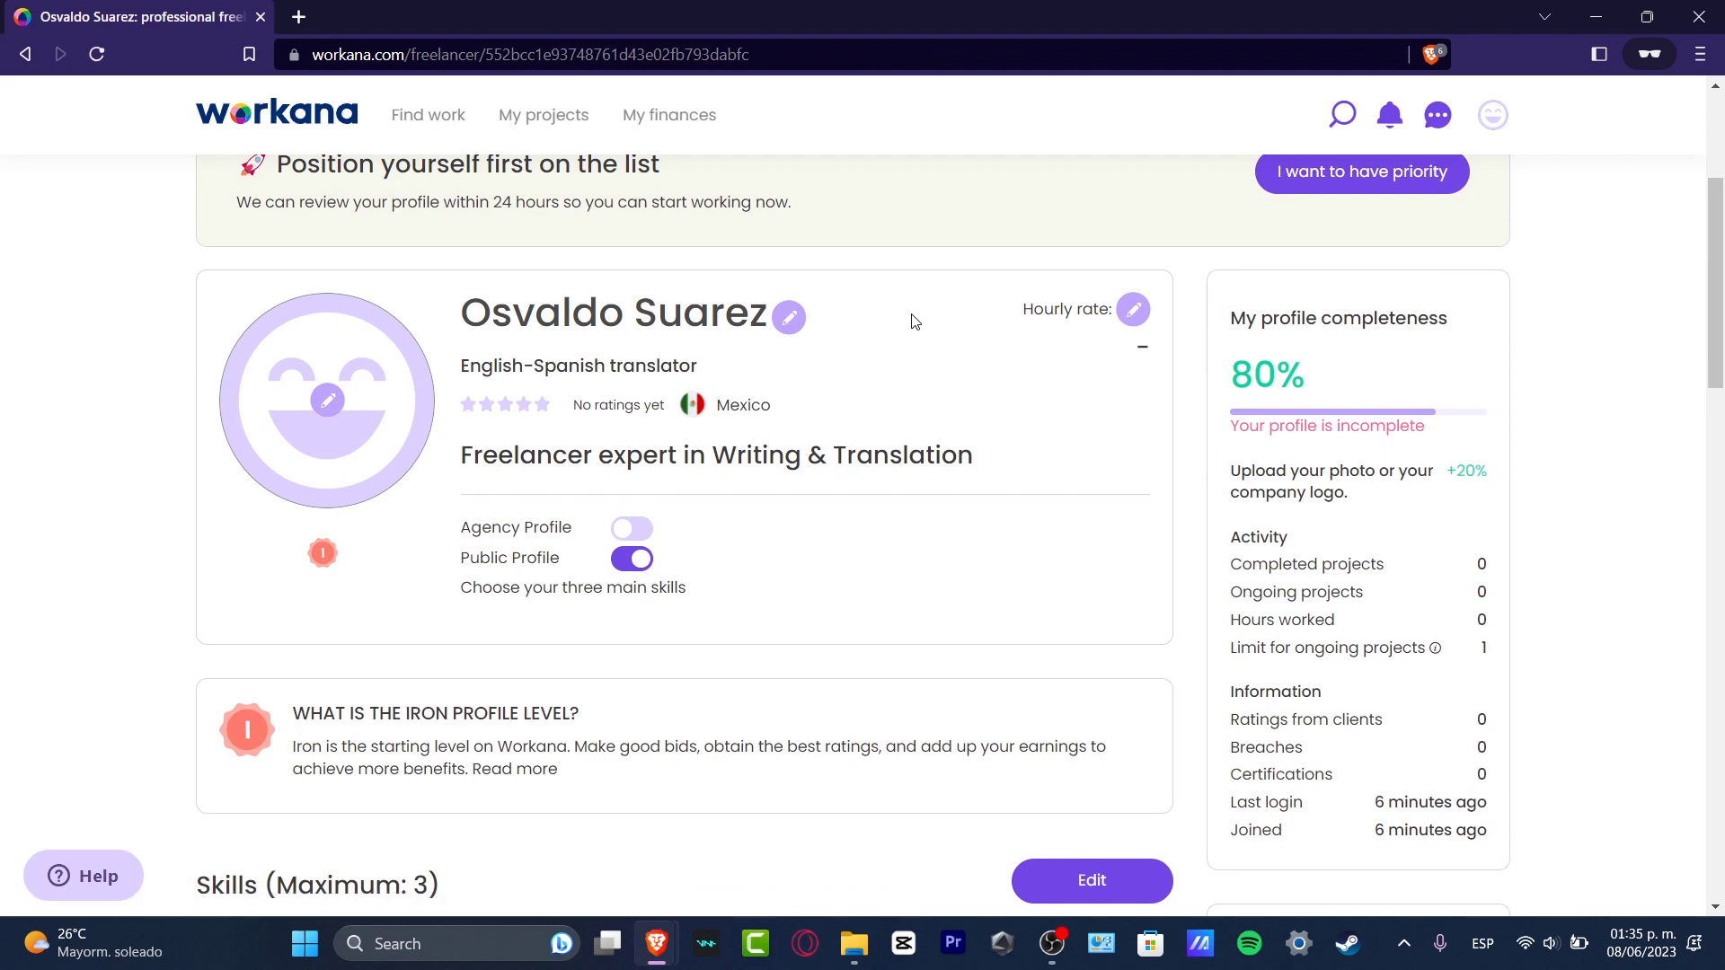
scroll(931, 362, "down", 3)
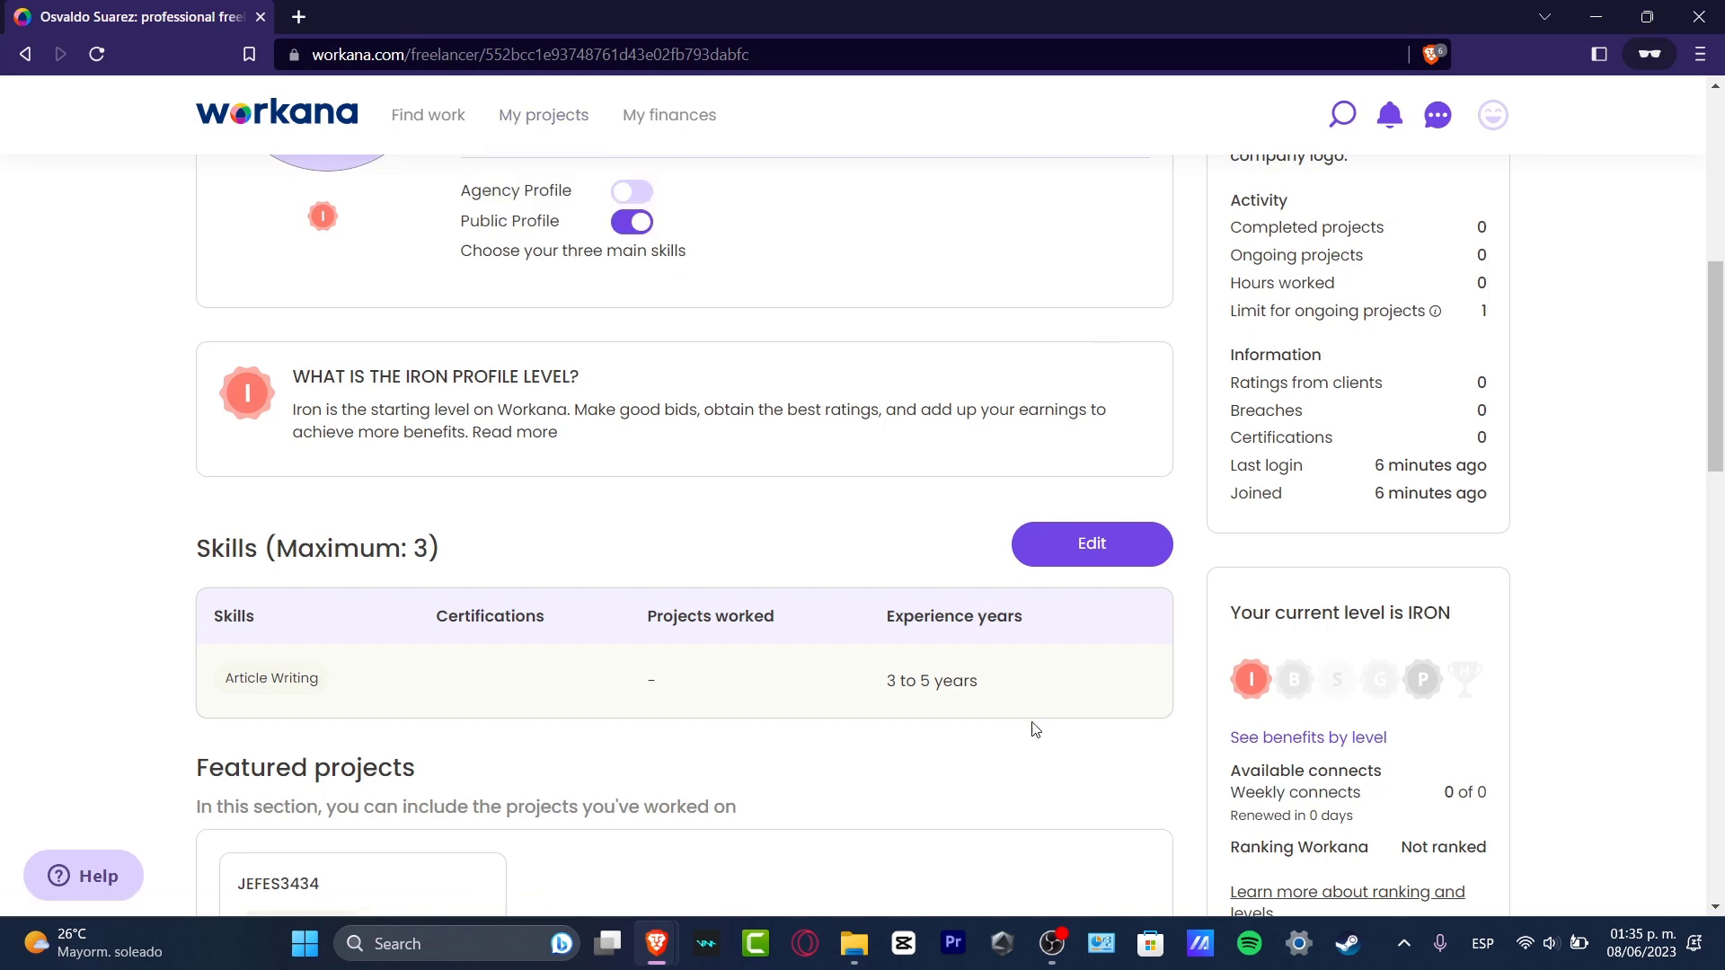
scroll(805, 691, "down", 7)
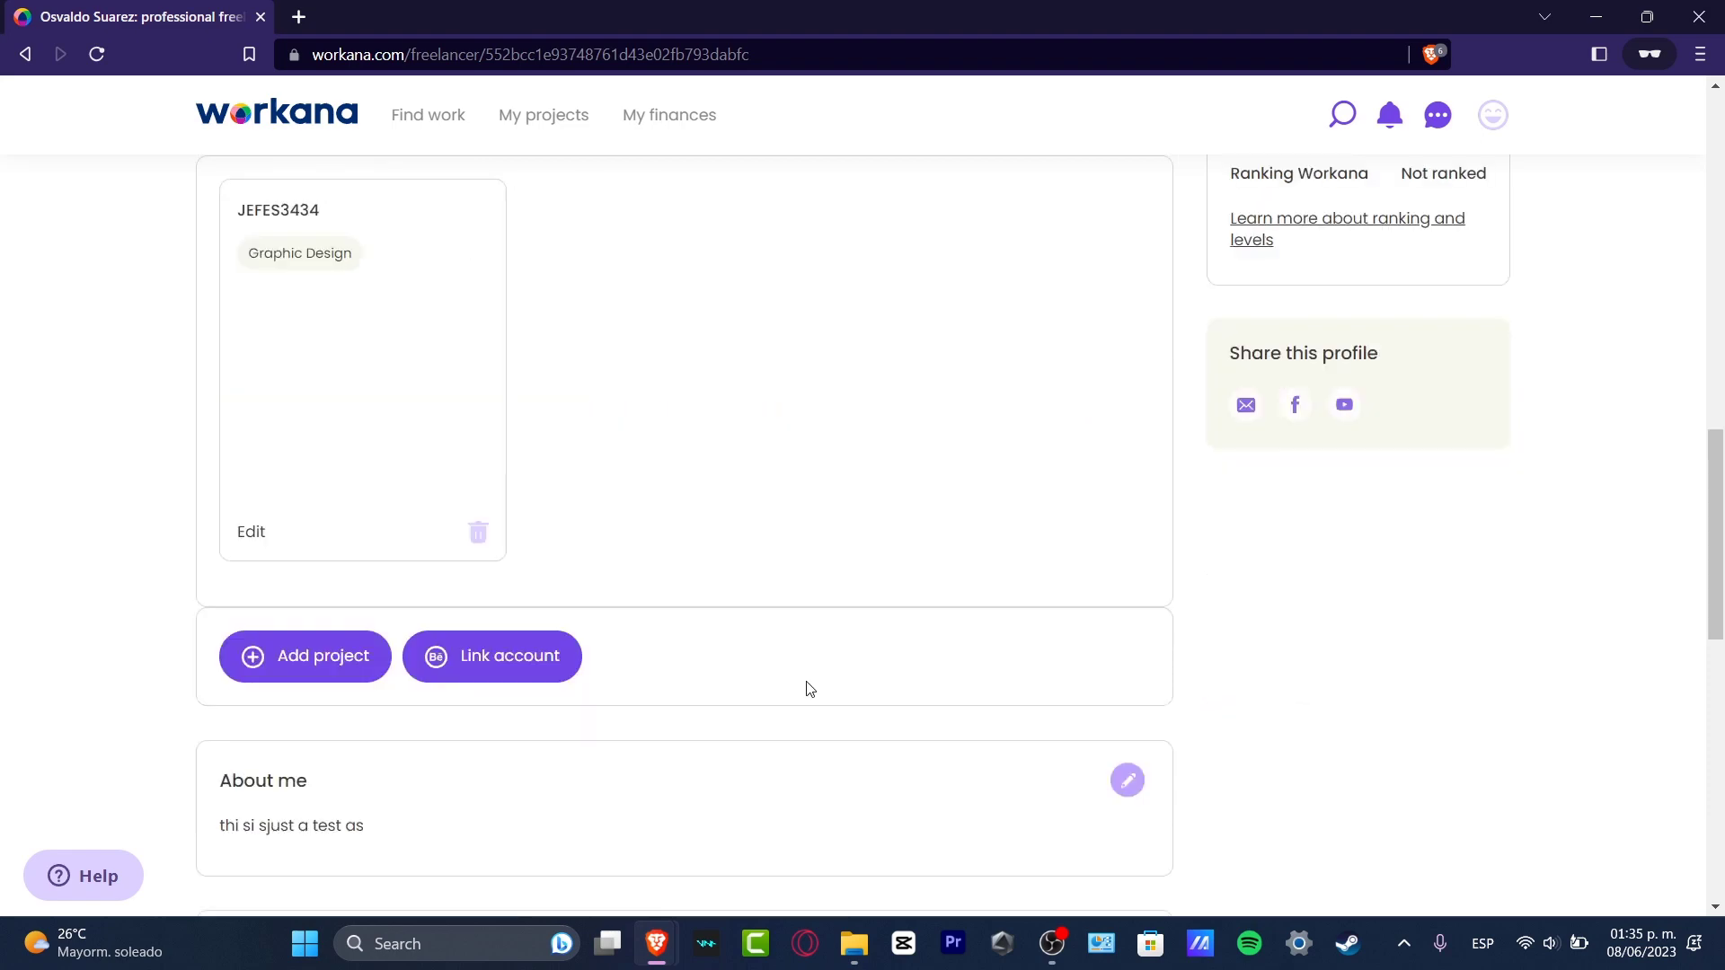
scroll(806, 689, "down", 10)
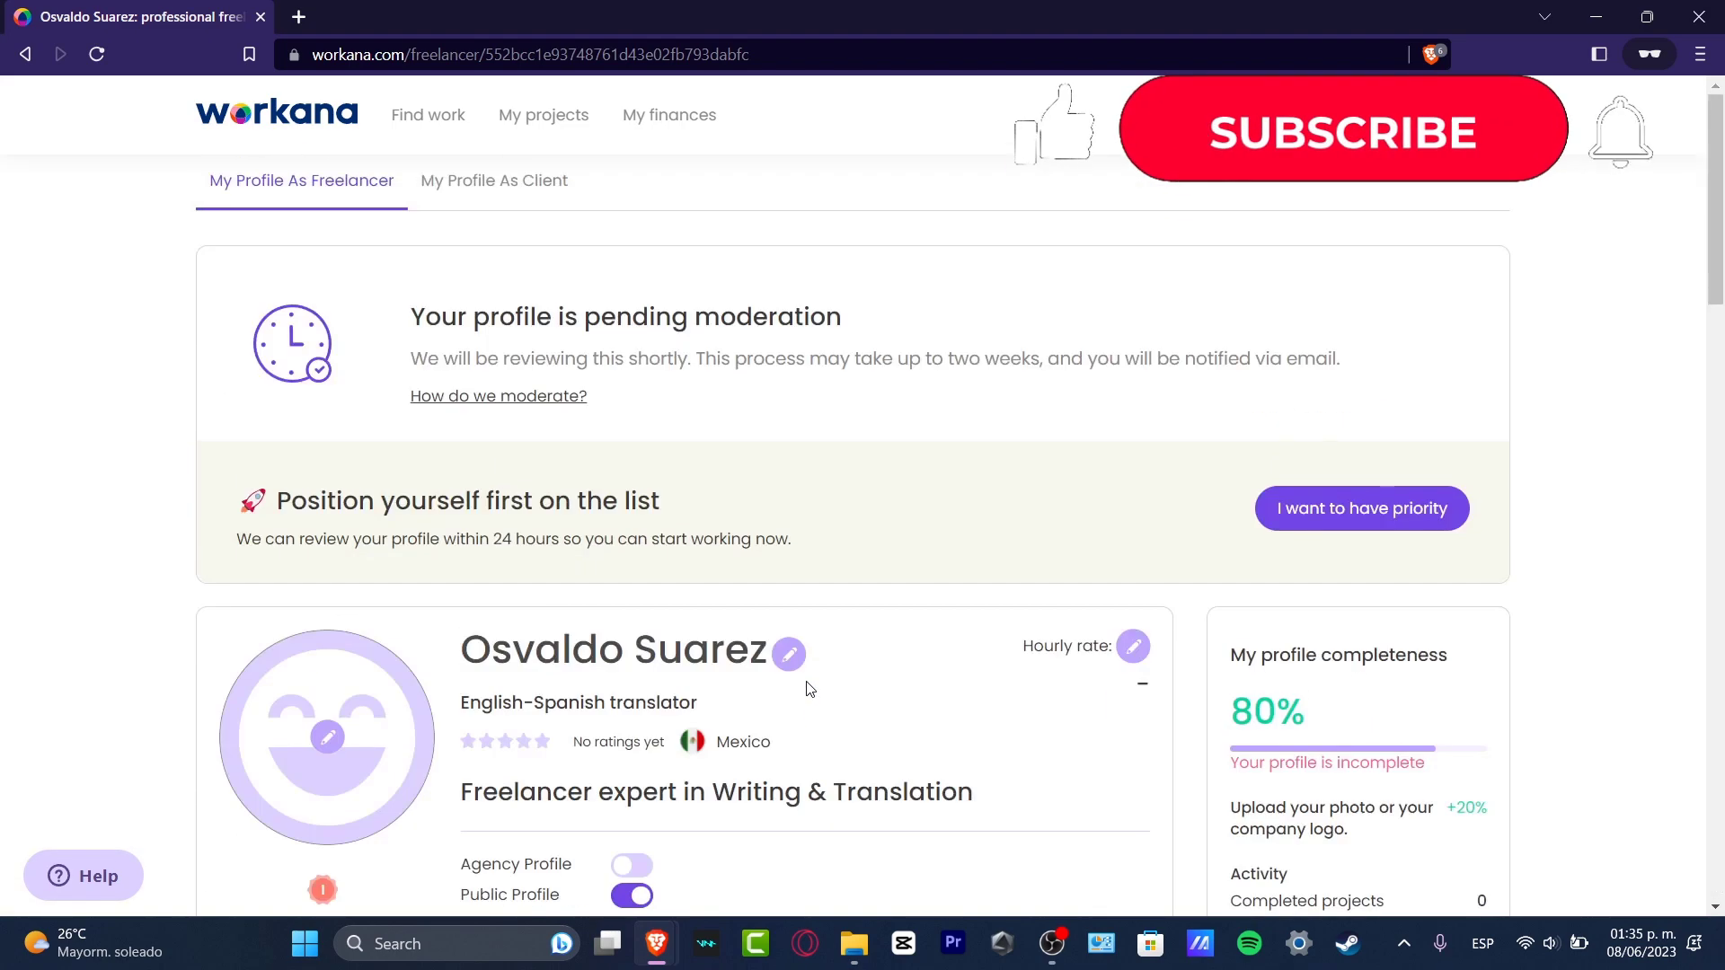